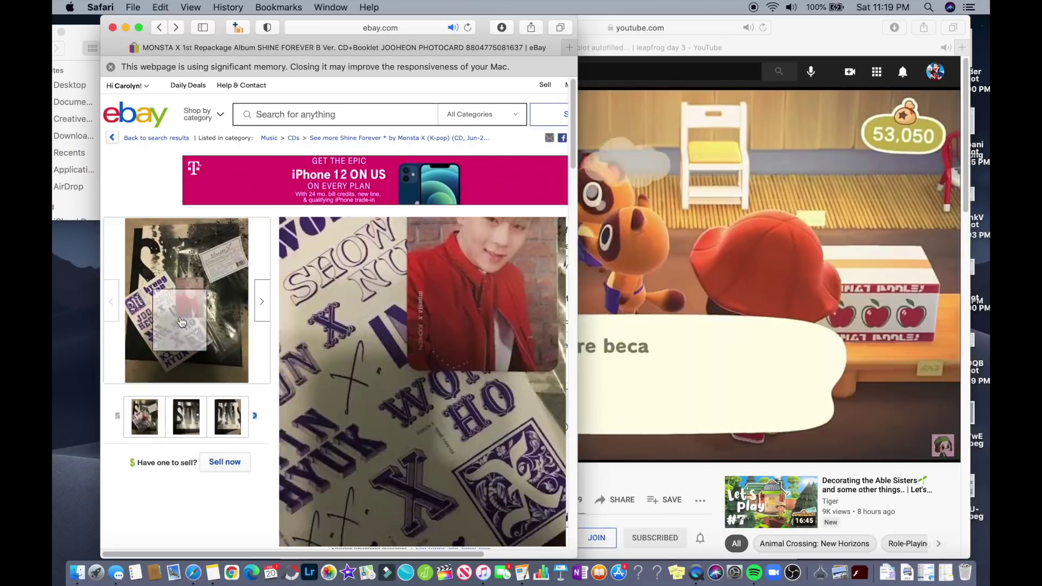
# Enlarge the photo of the Shine Forever B Ver. album with Jooheon photocard and save it as an image file
pyautogui.click(195, 320)
pyautogui.rightClick(356, 303)
pyautogui.click(402, 356)
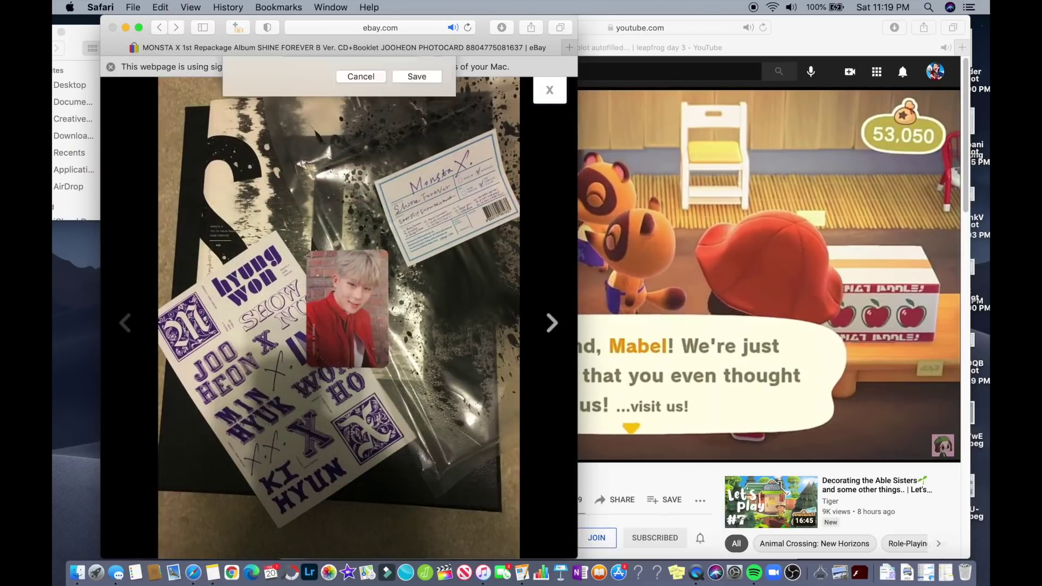
pyautogui.click(549, 91)
# Open the "Official photocards Select Member" listing from the search results and enlarge its photo in a full-screen window
pyautogui.click(159, 28)
pyautogui.scroll(-10, 259, 323)
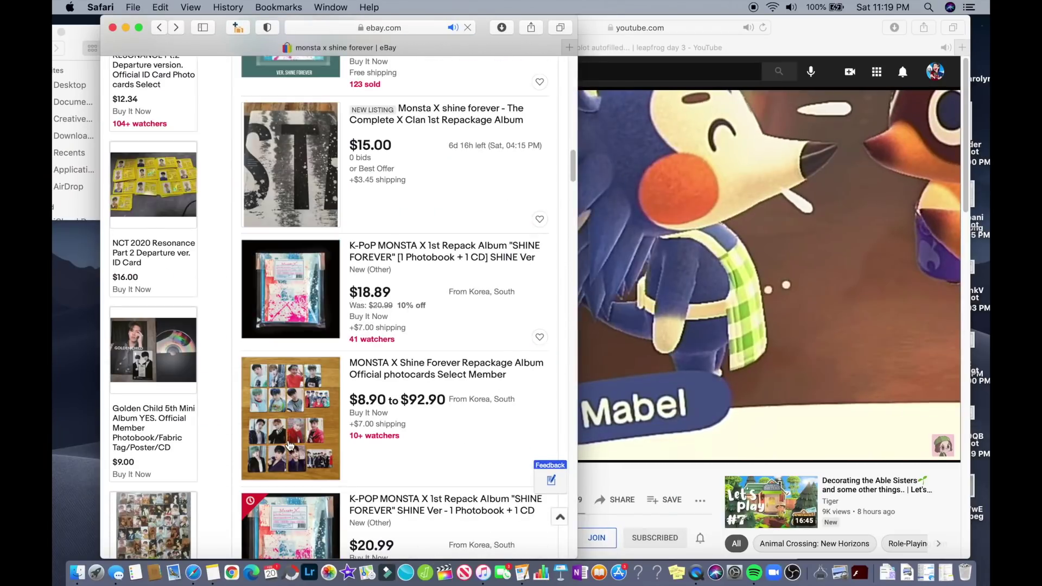
pyautogui.click(256, 380)
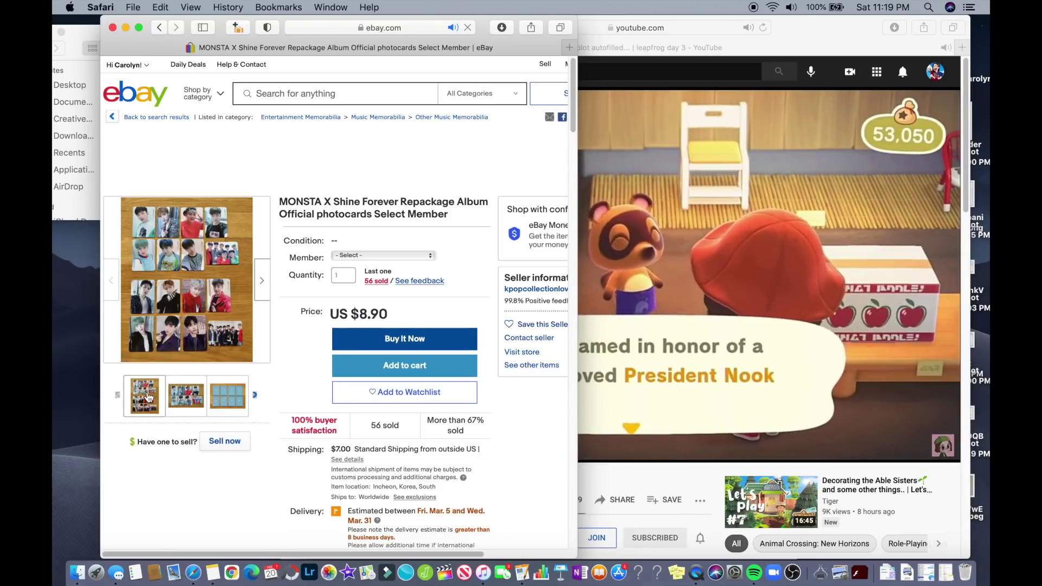
pyautogui.click(139, 28)
pyautogui.click(267, 260)
# Save the enlarged photo of all the photocards as an image file, adding "d" to the file name
pyautogui.rightClick(484, 268)
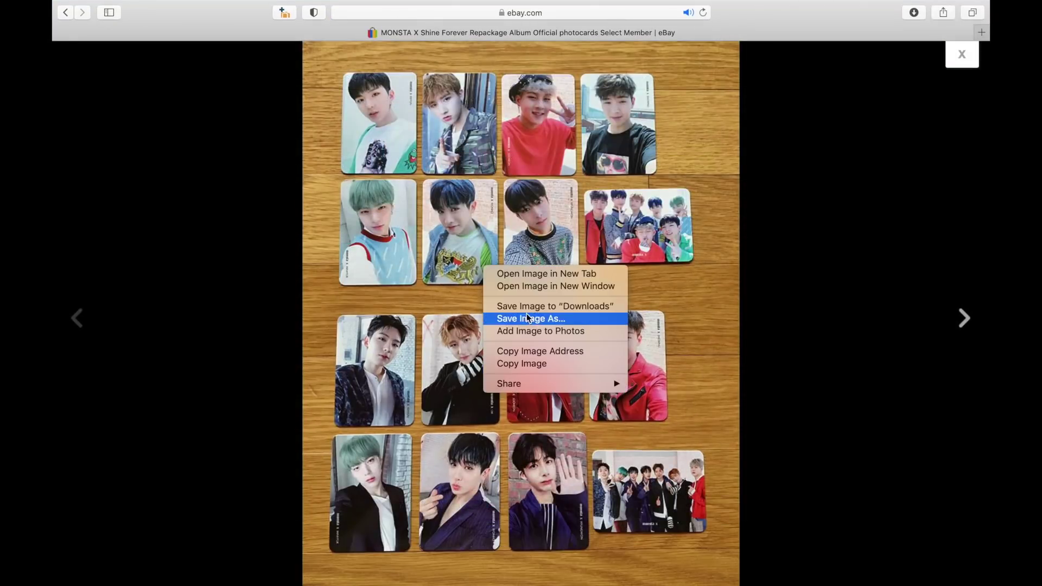
pyautogui.click(531, 318)
pyautogui.press('Return')
pyautogui.click(536, 119)
pyautogui.write('d')
pyautogui.press('Return')
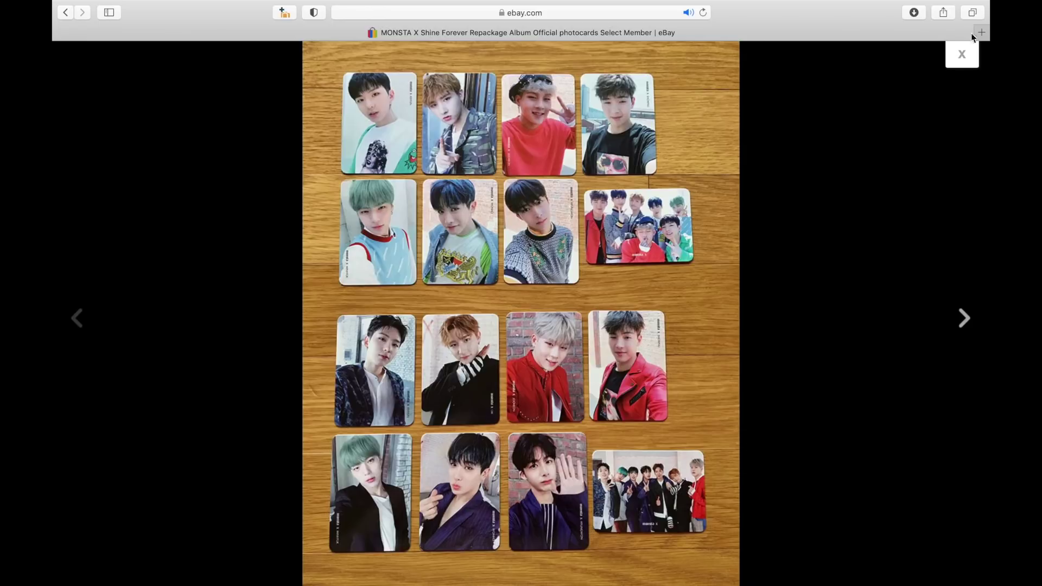
pyautogui.click(961, 54)
# Search for "kihyun shine forever" and enlarge the photo of the "Photo Card - Kihyun Set" listing
pyautogui.click(380, 77)
pyautogui.write('kihyun shine forever')
pyautogui.press('Return')
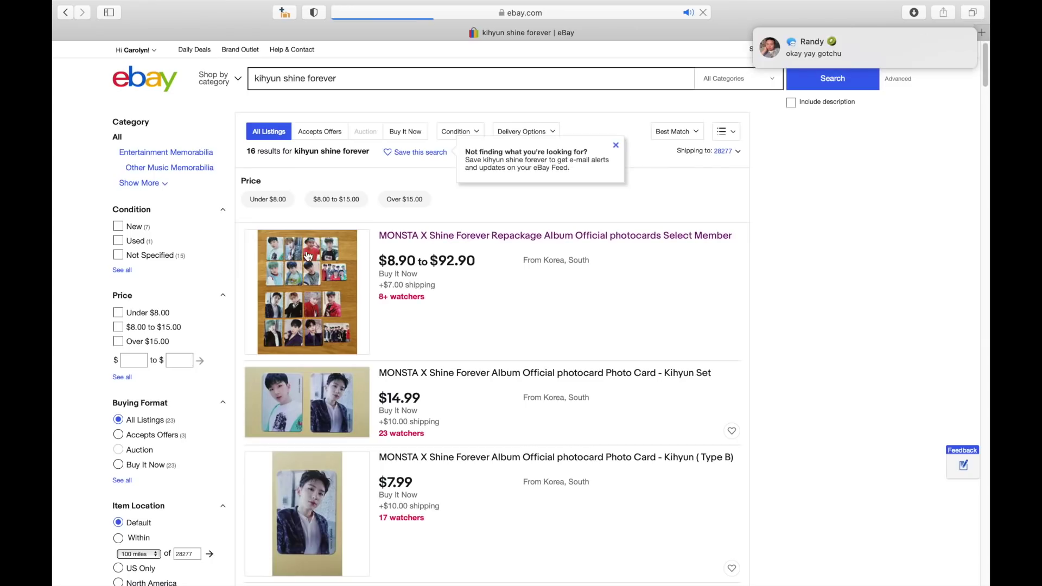
pyautogui.scroll(-2, 500, 314)
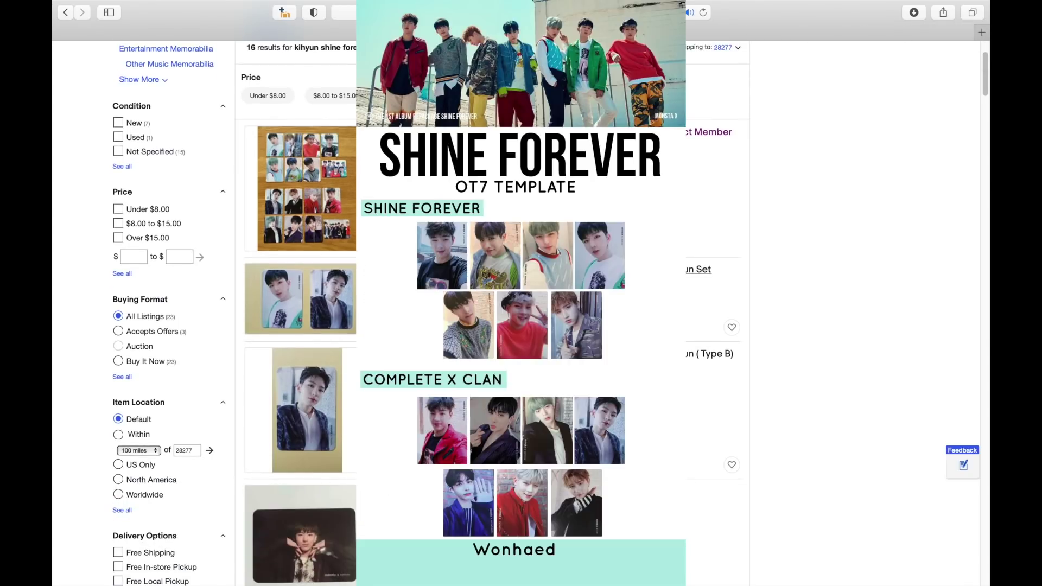
pyautogui.click(499, 269)
pyautogui.click(244, 310)
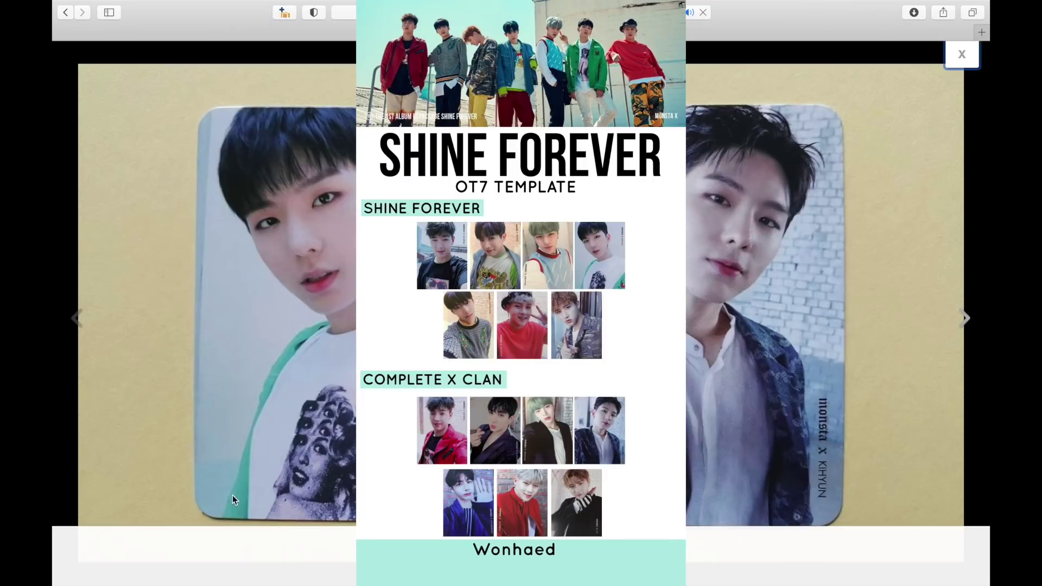
# Save the enlarged Kihyun two-card photo as an image file and return to the search results
pyautogui.rightClick(308, 337)
pyautogui.click(332, 388)
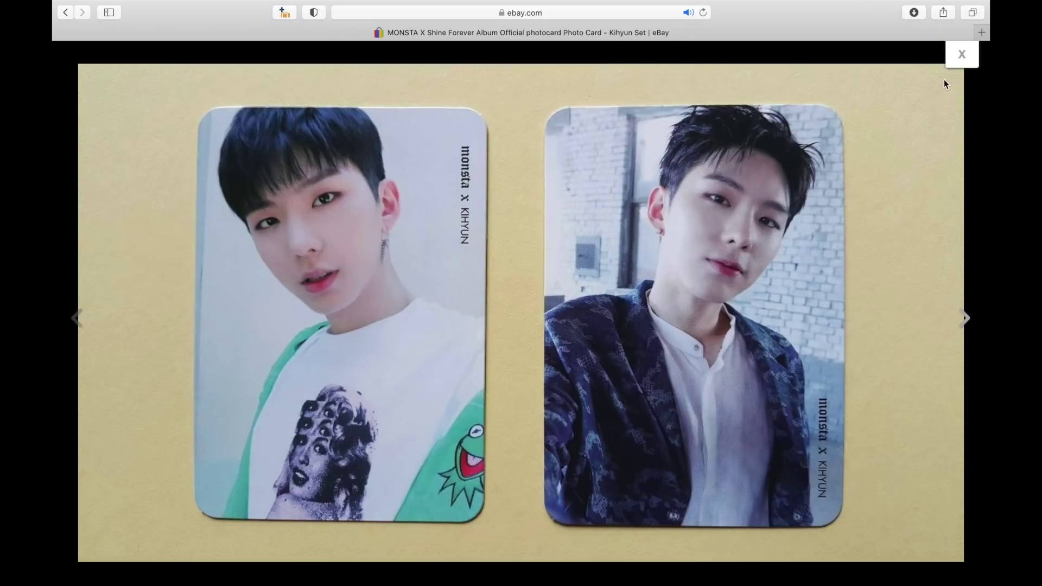
pyautogui.click(962, 56)
pyautogui.click(114, 29)
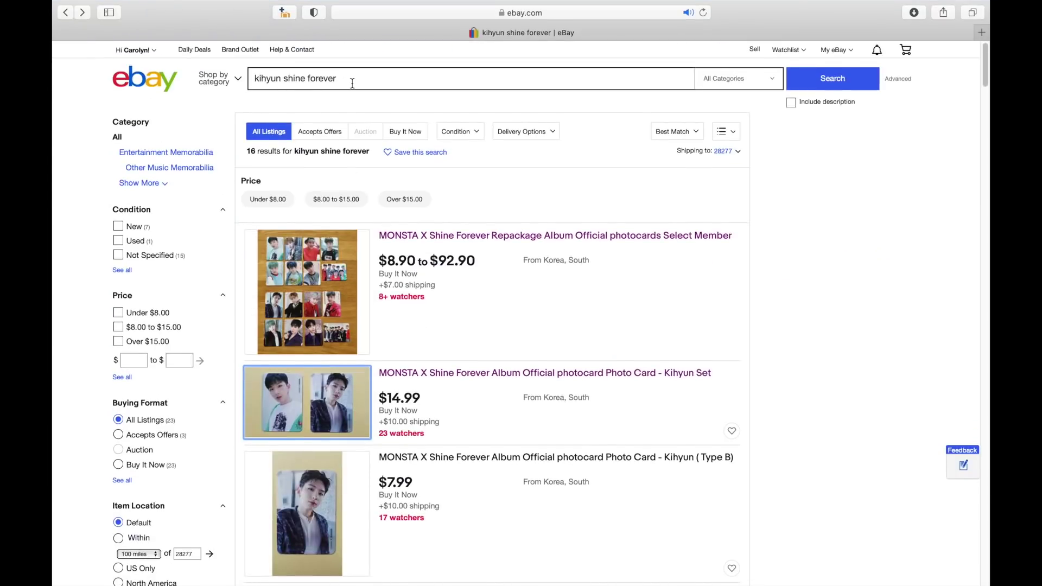
# Search the listings for "wonho shine forever"
pyautogui.scroll(-3, 352, 84)
pyautogui.scroll(-10, 352, 83)
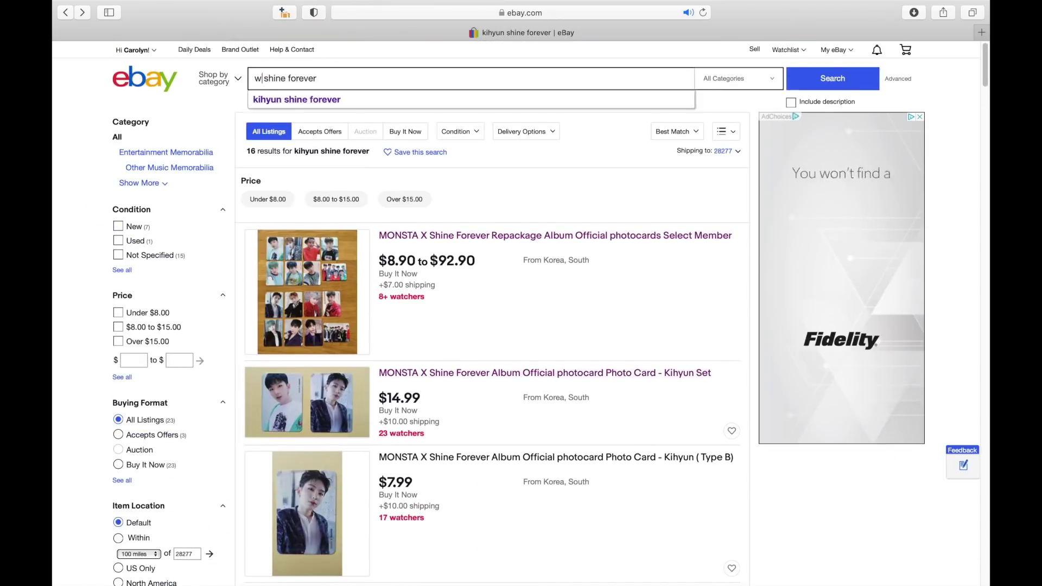
pyautogui.write('onho')
pyautogui.press('Return')
# Save the enlarged photo from the "Wonho Type-A Photo Card" listing to the Desktop as "s-l1600h" and return to the results
pyautogui.scroll(-3, 358, 402)
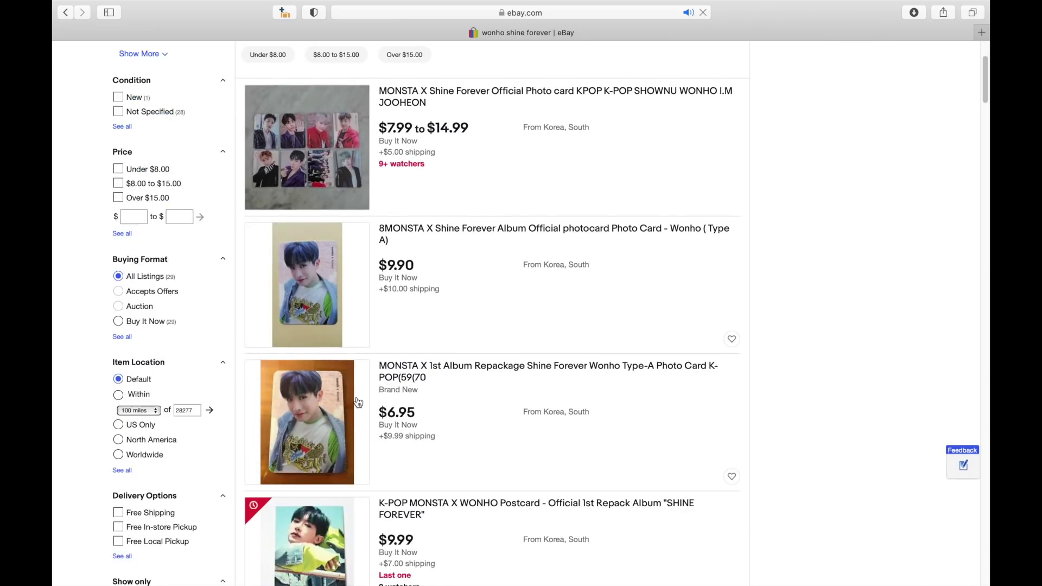
pyautogui.click(408, 373)
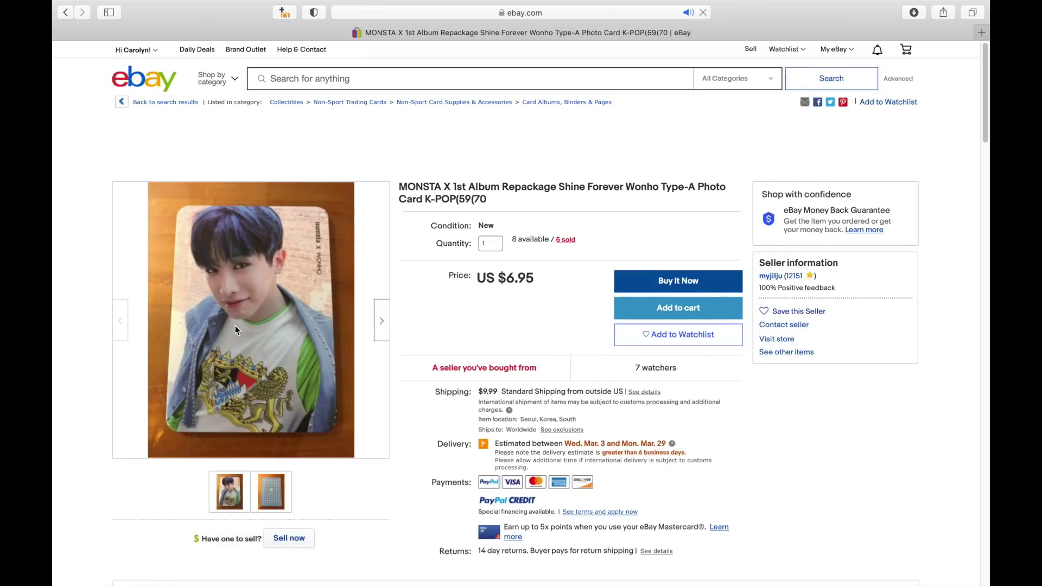
pyautogui.rightClick(240, 323)
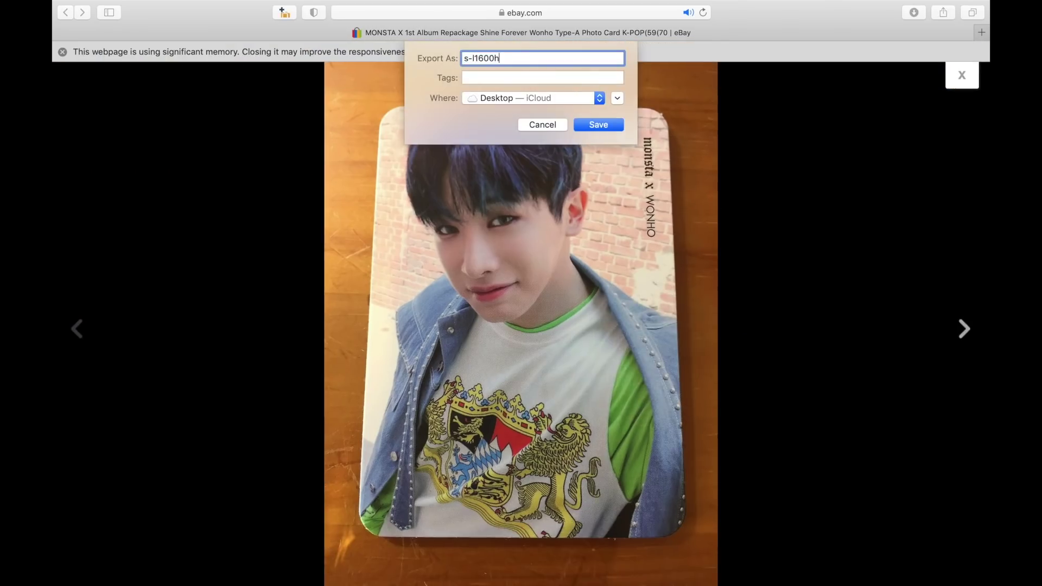
pyautogui.press('Return')
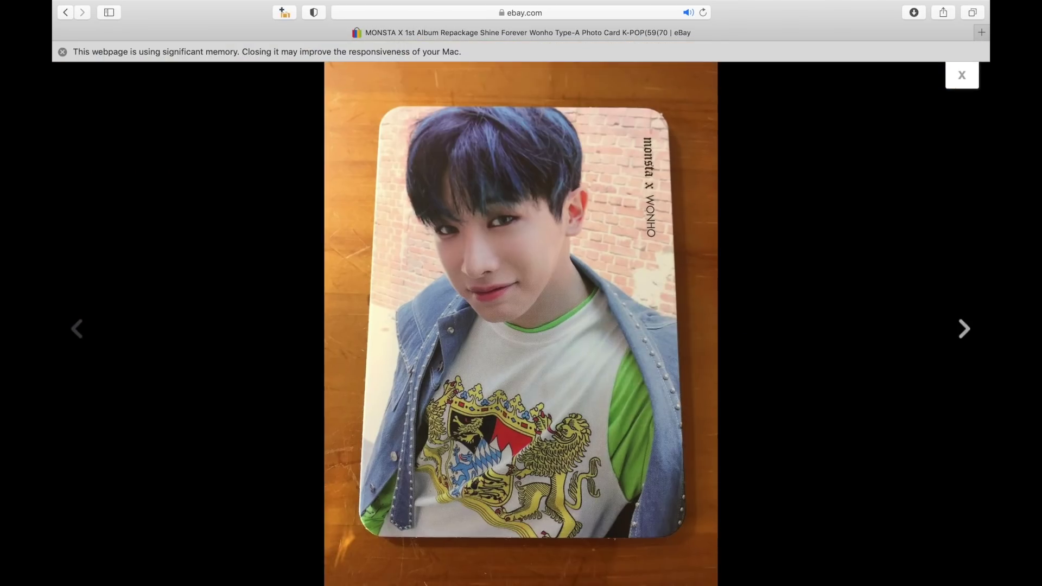
pyautogui.click(962, 53)
pyautogui.click(65, 11)
# Look through the "wonho shine forever" results for further listings showing Wonho's photocards
pyautogui.scroll(3, 301, 332)
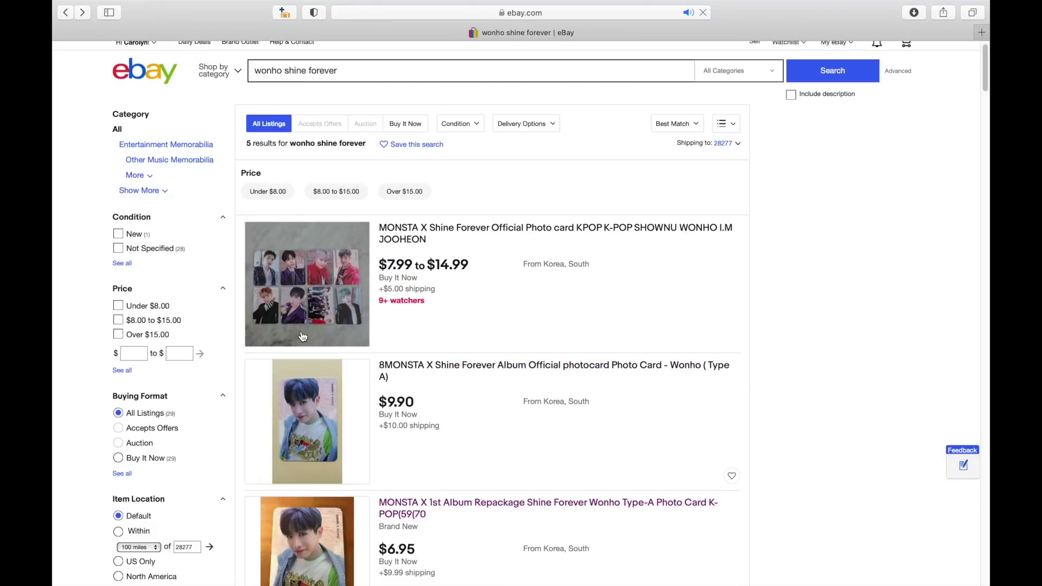
pyautogui.scroll(-10, 301, 332)
pyautogui.scroll(-15, 303, 336)
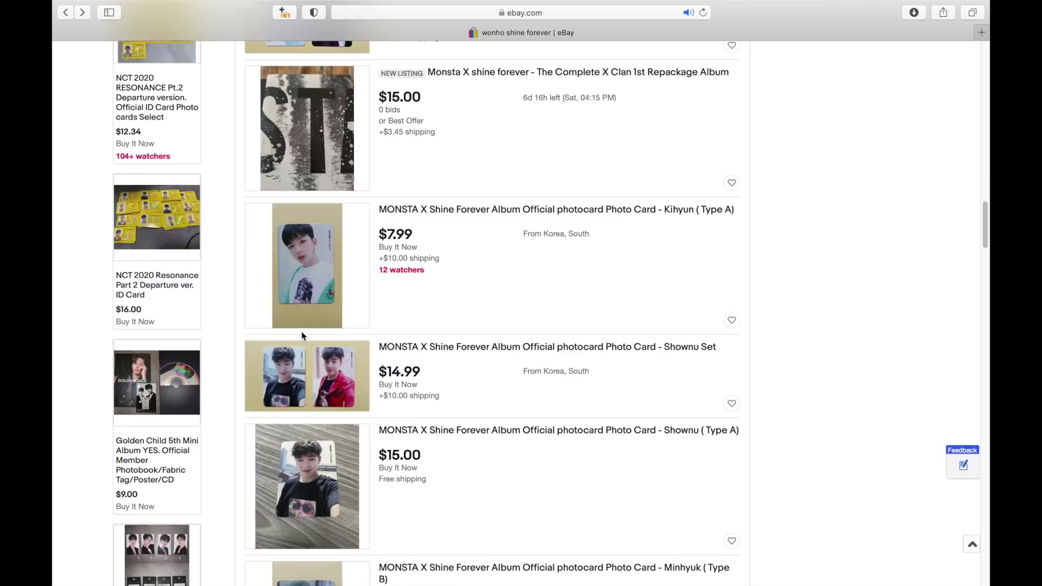
pyautogui.scroll(-20, 303, 336)
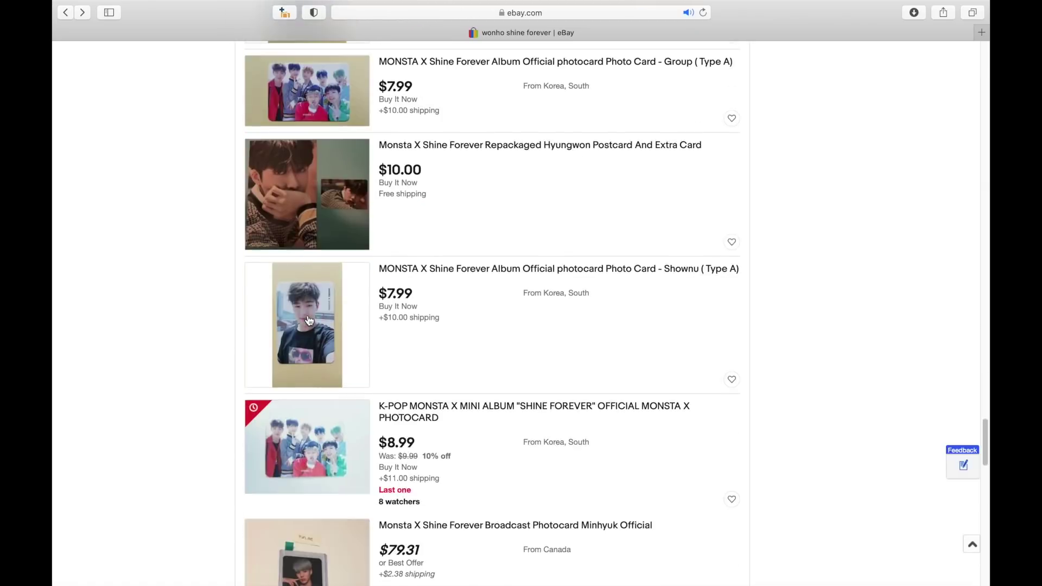
pyautogui.scroll(-3, 309, 321)
pyautogui.scroll(20, 309, 320)
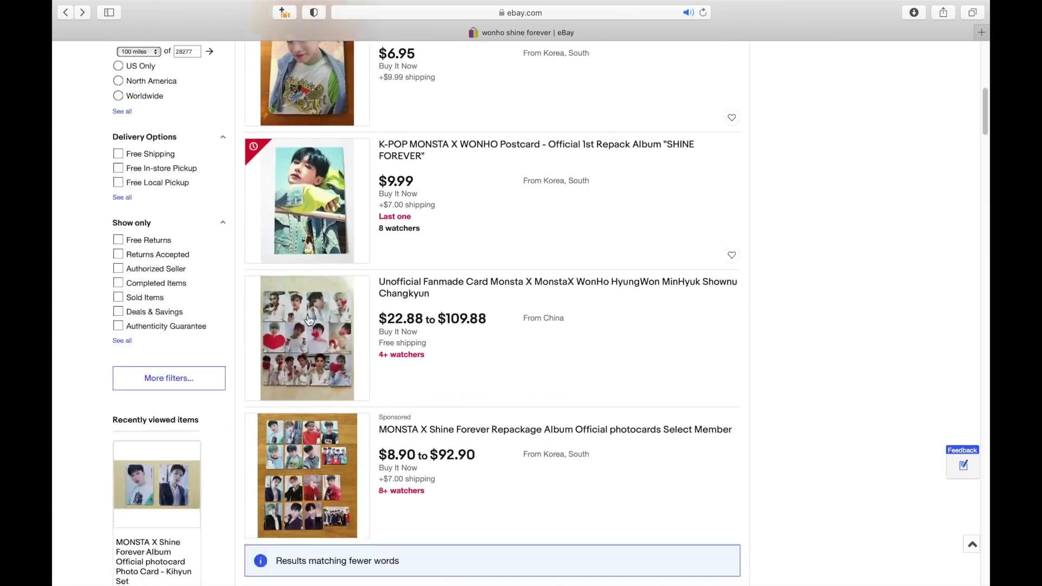
pyautogui.scroll(-5, 308, 315)
pyautogui.scroll(5, 308, 315)
# Open the "Official Photo card KPOP K-POP SHOWNU WONHO I.M JOOHEON" listing and save its enlarged Wonho two-card photo
pyautogui.click(317, 222)
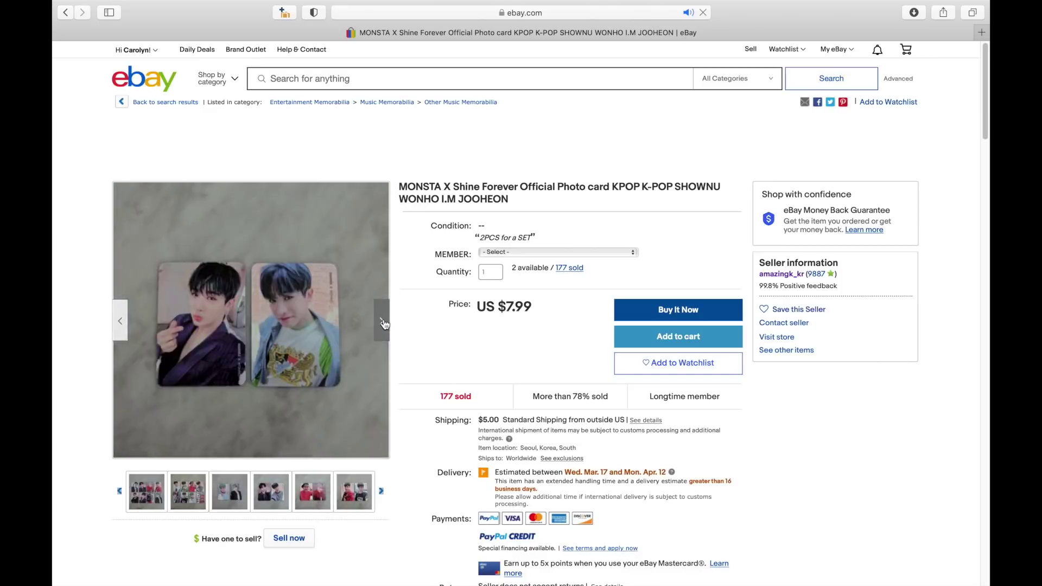
pyautogui.click(246, 318)
pyautogui.rightClick(487, 343)
pyautogui.rightClick(522, 273)
pyautogui.click(542, 324)
pyautogui.write('on')
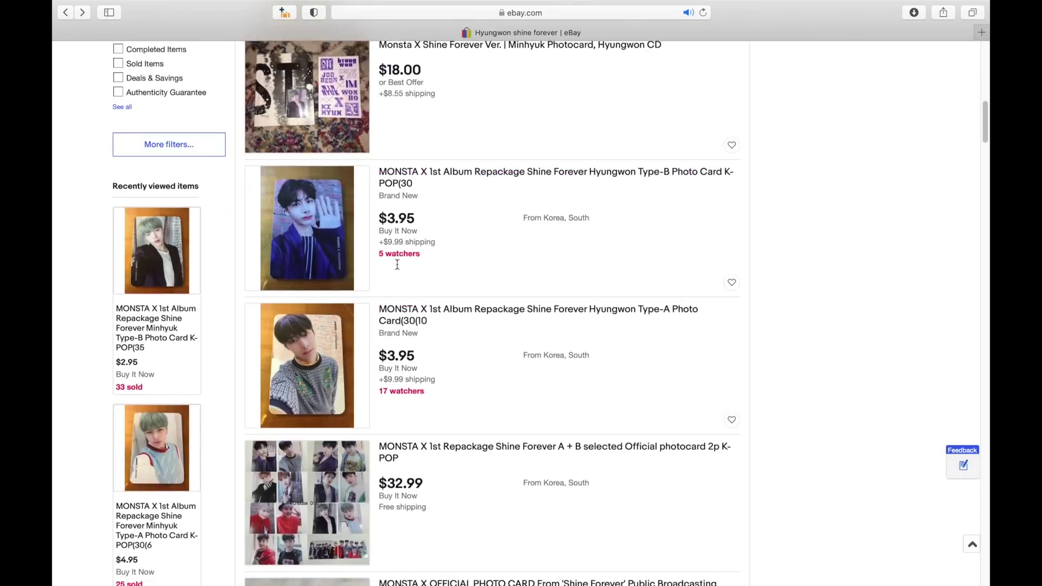
# Save the enlarged photo from the "Hyungwon Type-A Photo Card" listing to the Desktop as "Hyungwon 1"
pyautogui.click(427, 255)
pyautogui.click(280, 289)
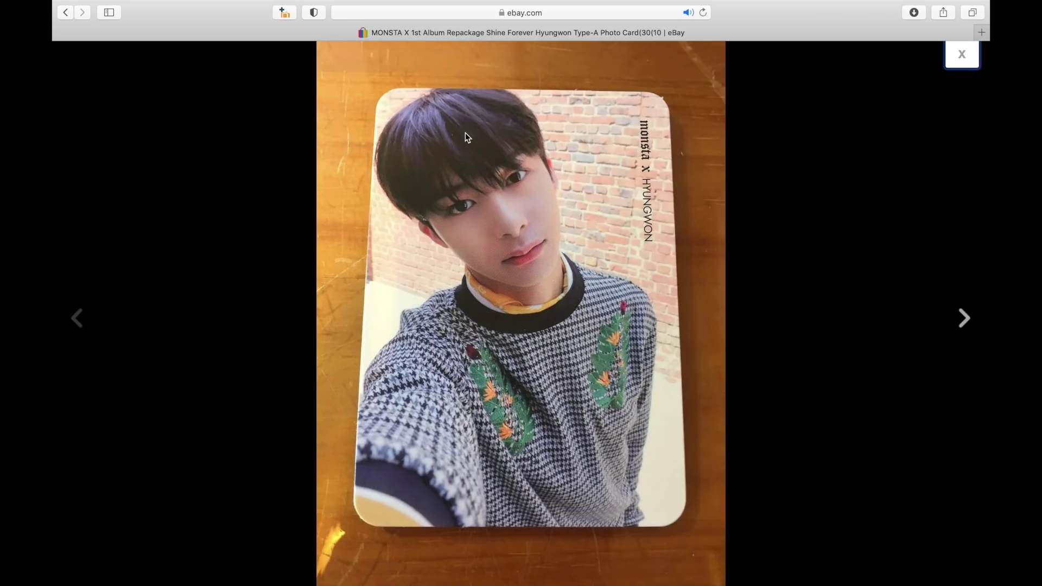
pyautogui.rightClick(438, 181)
pyautogui.click(489, 231)
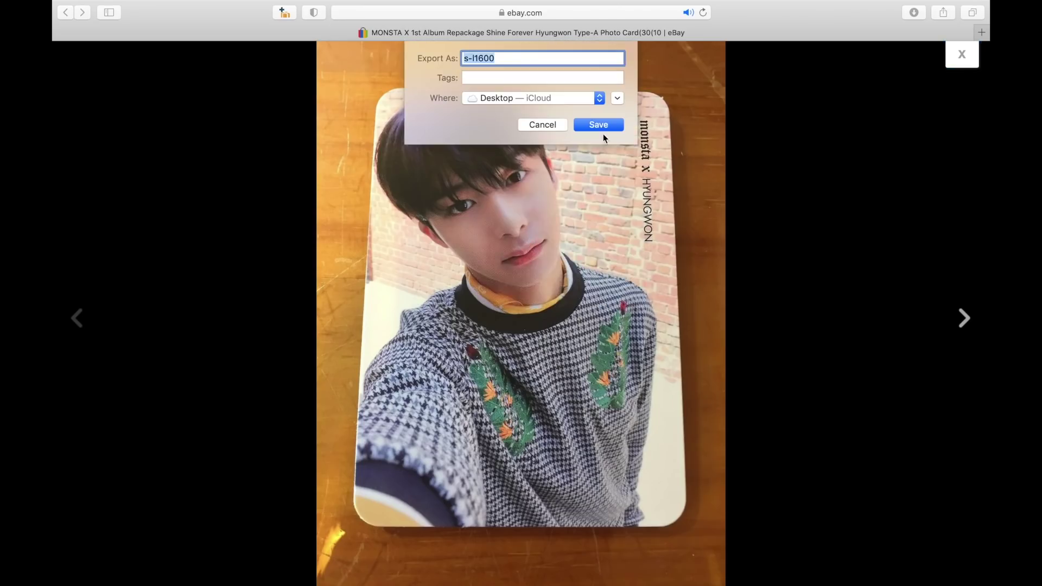
pyautogui.write('Hyungwon 1')
pyautogui.press('Return')
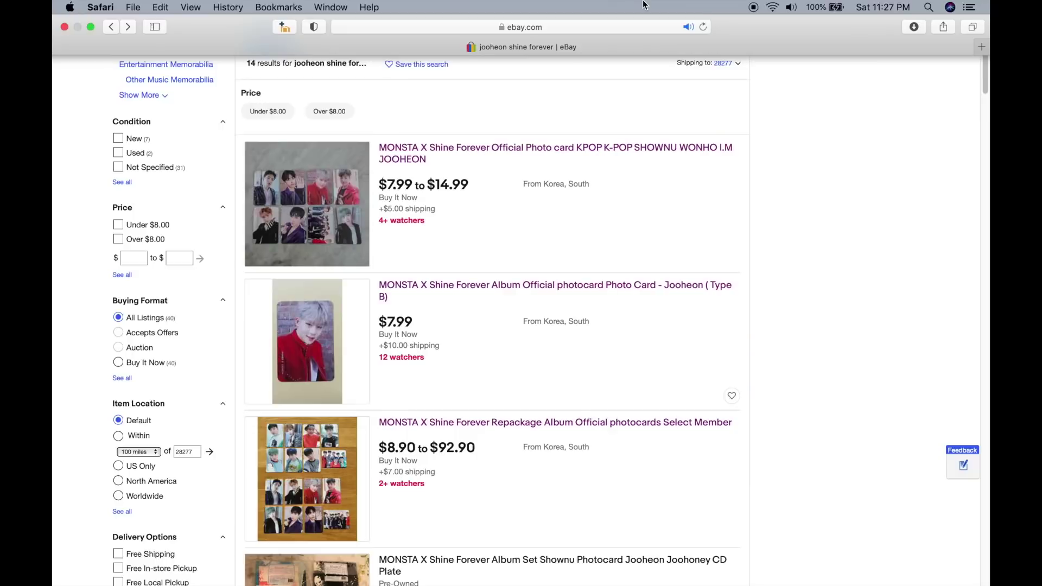
# Open the "Jooheon Type-B Photo Card" listing and save its enlarged photo as an image file
pyautogui.scroll(-8, 399, 252)
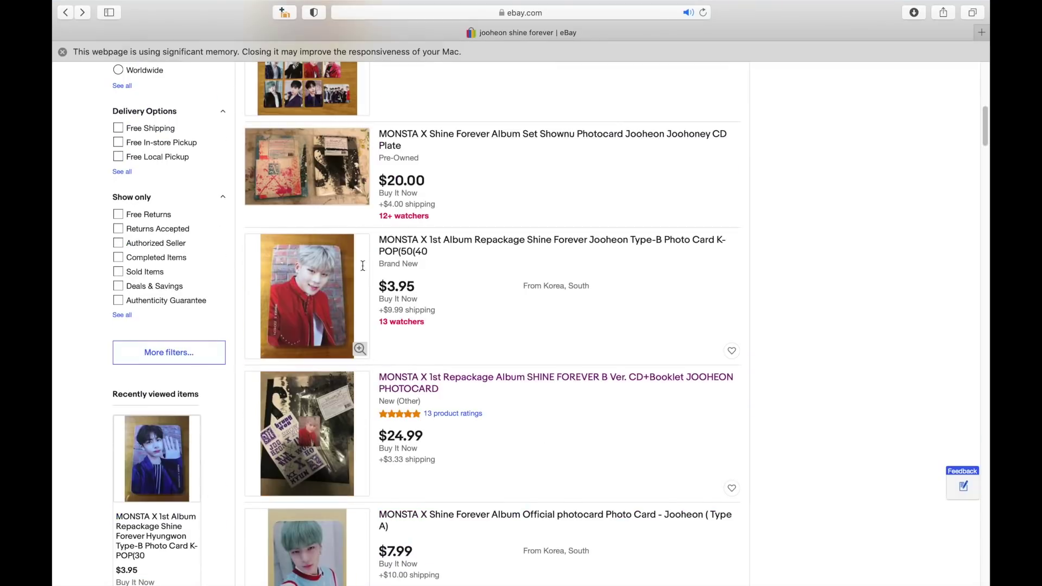
pyautogui.click(399, 252)
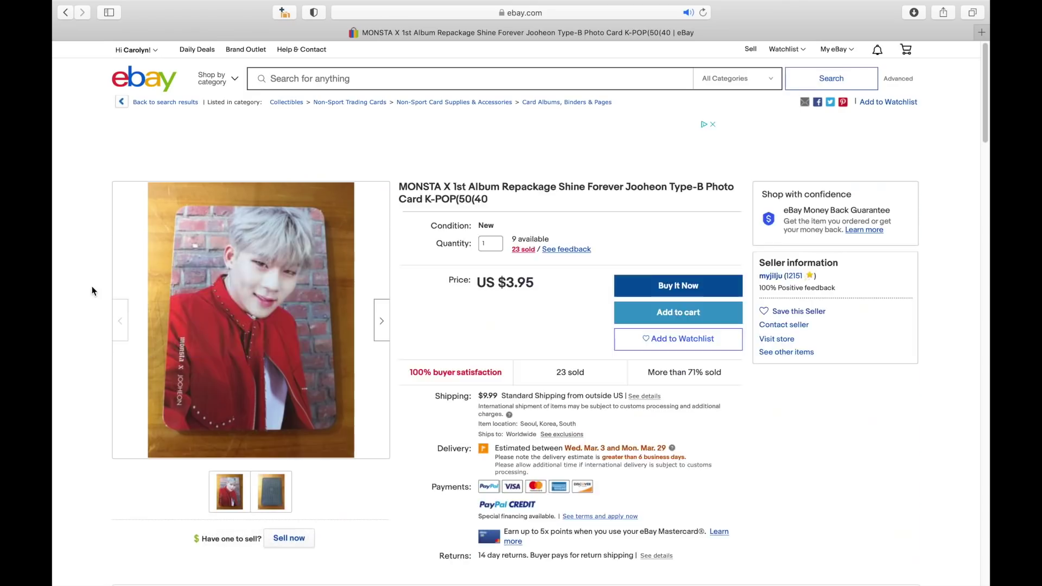
pyautogui.click(263, 302)
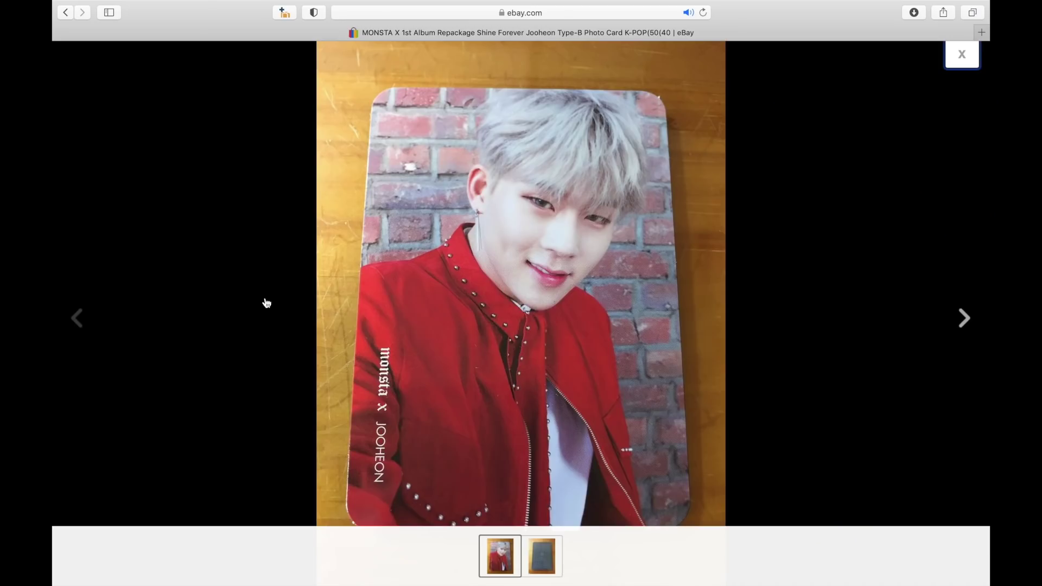
pyautogui.rightClick(600, 245)
pyautogui.click(619, 299)
pyautogui.press('Return')
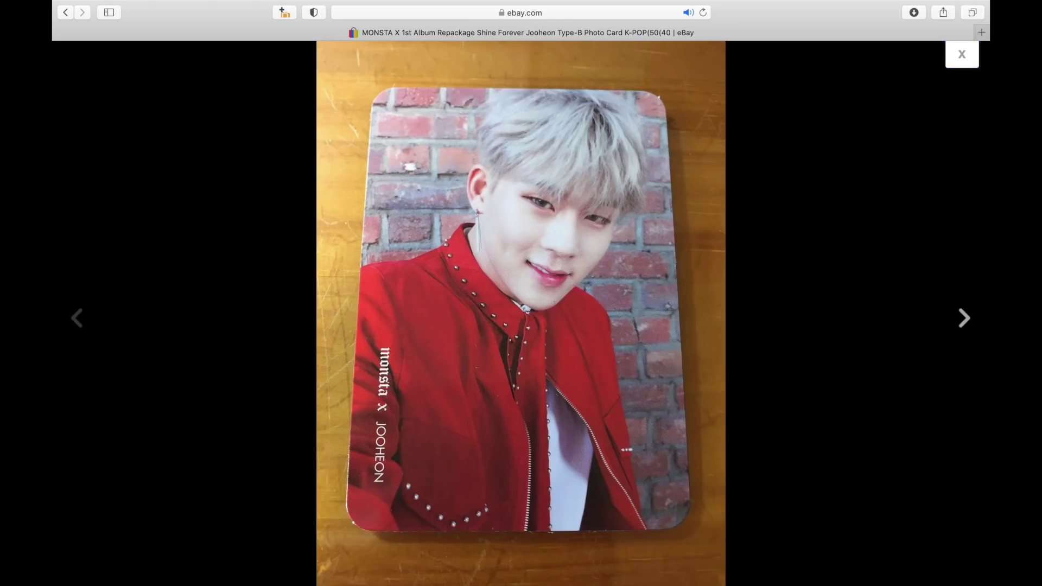
pyautogui.click(960, 55)
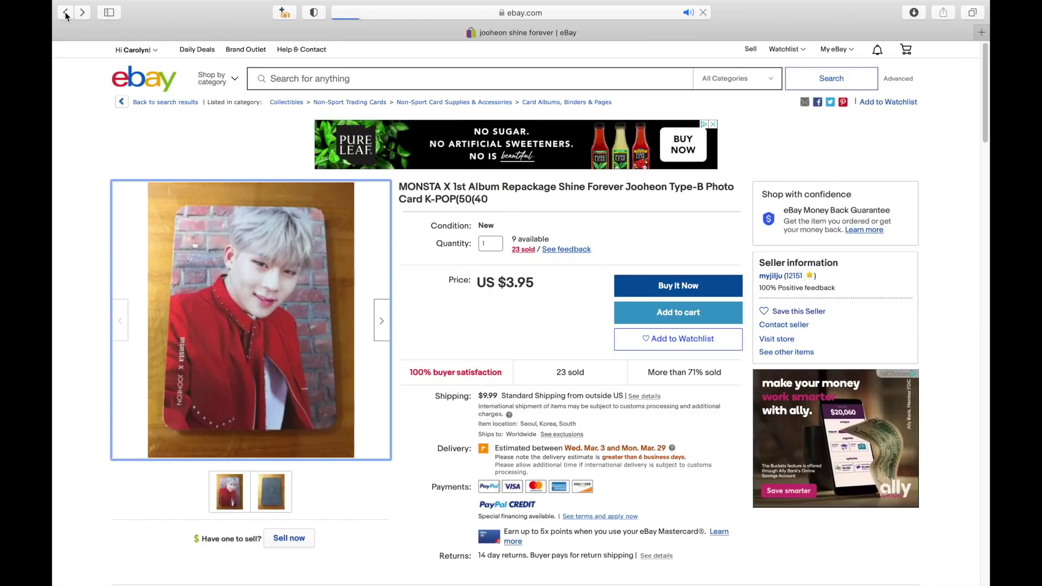
# Open the "Shine Forever A + B selected Official photocard 2p" listing from the Jooheon results and enlarge Jooheon's two-card photo
pyautogui.scroll(4, 361, 316)
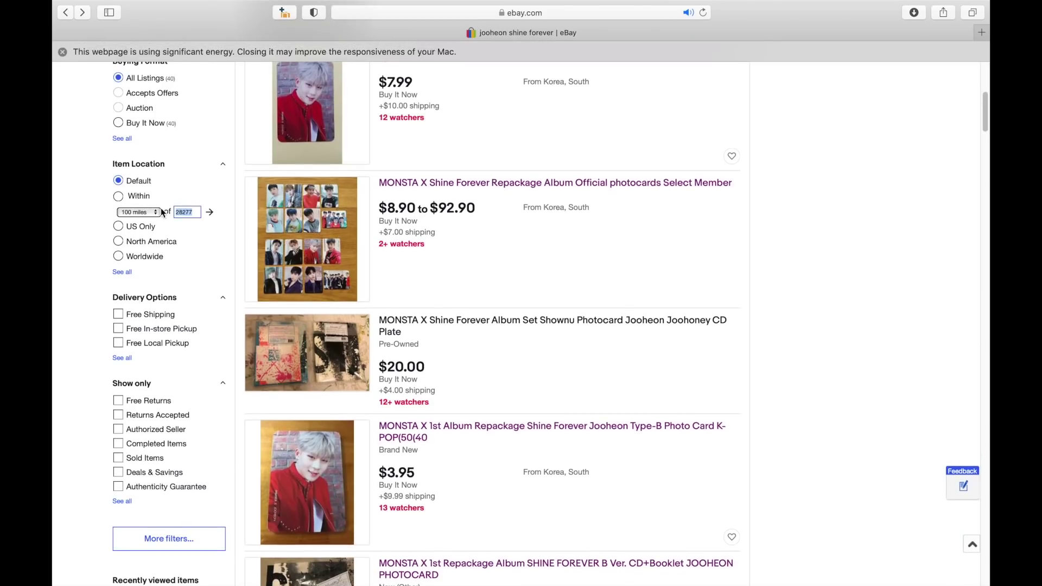
pyautogui.scroll(-10, 83, 221)
pyautogui.scroll(15, 83, 221)
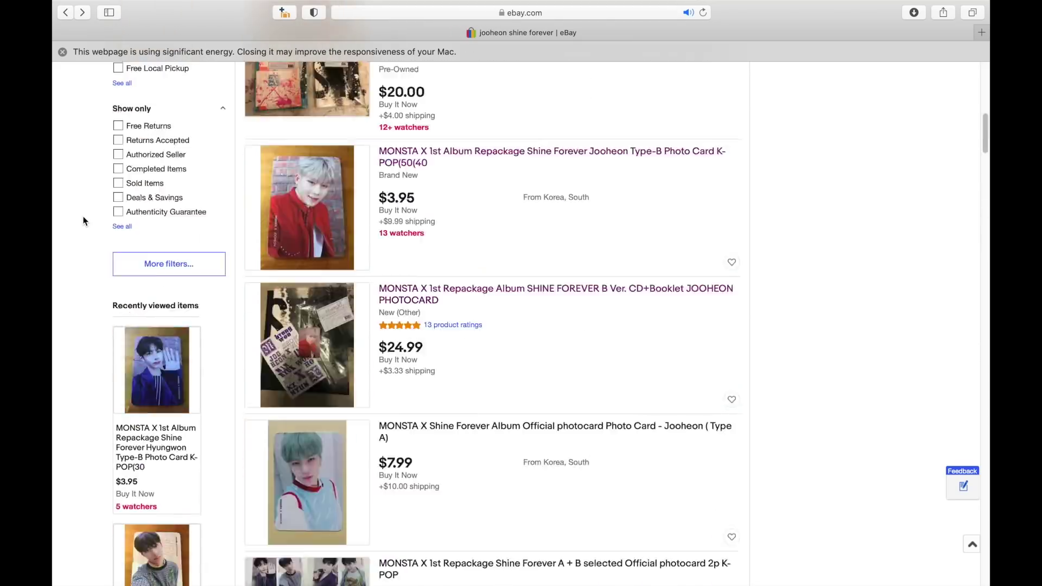
pyautogui.scroll(-17, 83, 221)
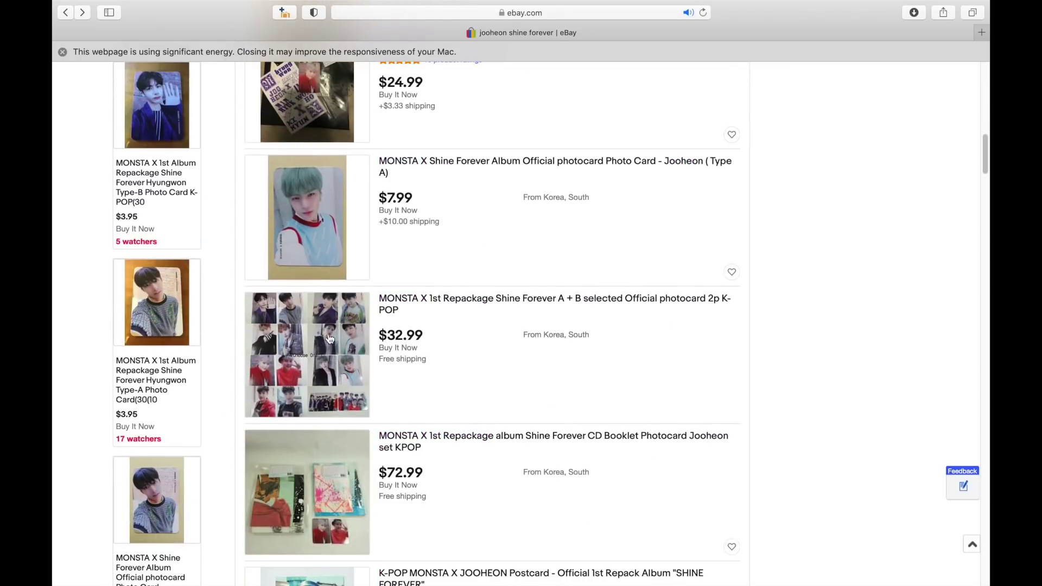
pyautogui.click(419, 300)
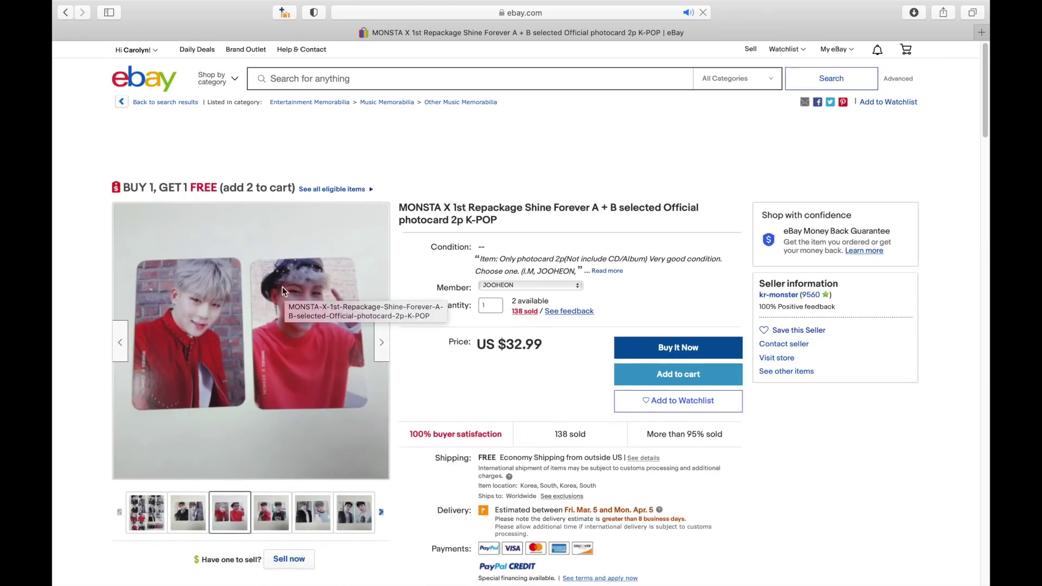
pyautogui.click(292, 379)
# Save the enlarged Jooheon two-card photo to the Desktop and close the image viewer
pyautogui.rightClick(476, 359)
pyautogui.rightClick(571, 260)
pyautogui.click(594, 308)
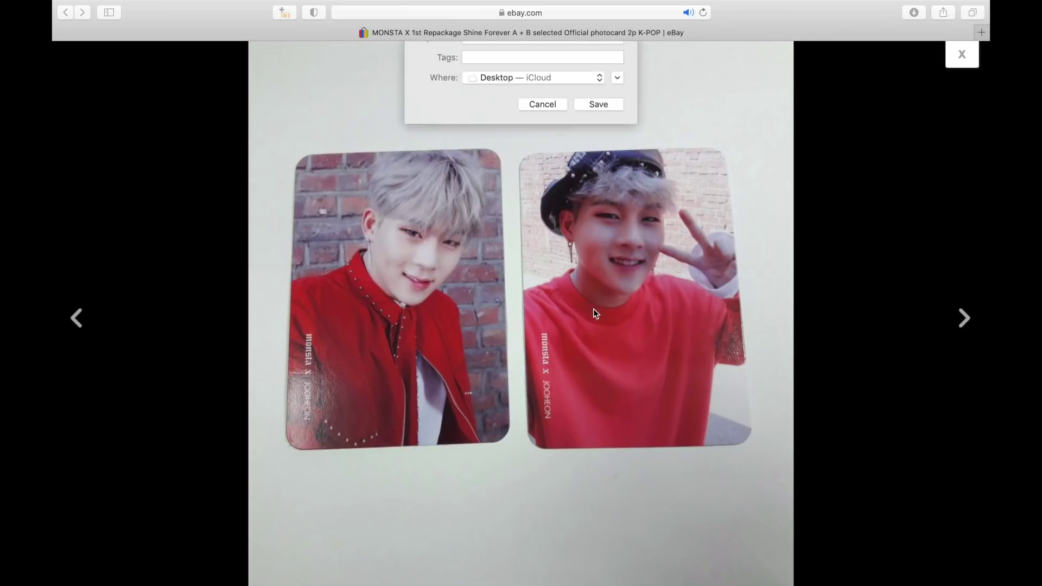
pyautogui.press('Return')
pyautogui.click(535, 120)
pyautogui.click(543, 80)
pyautogui.click(962, 55)
pyautogui.click(302, 77)
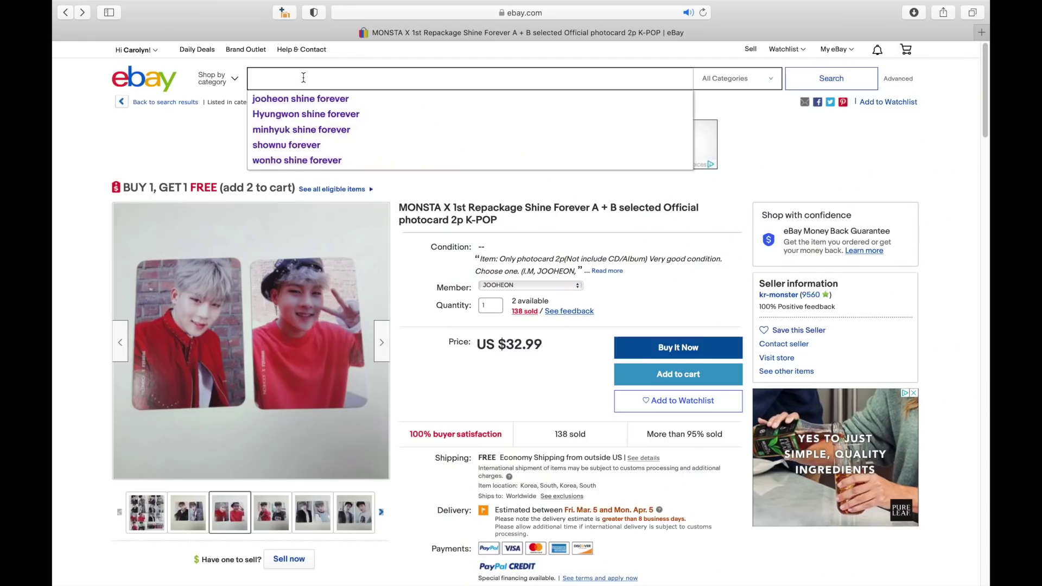
pyautogui.write('changkyun shine forever')
pyautogui.press('Return')
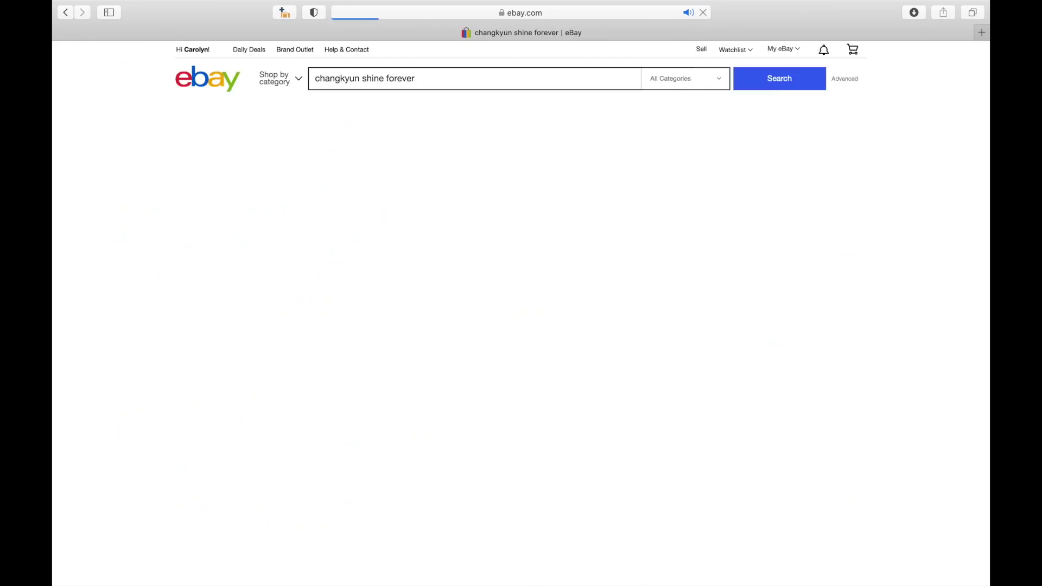
pyautogui.click(65, 12)
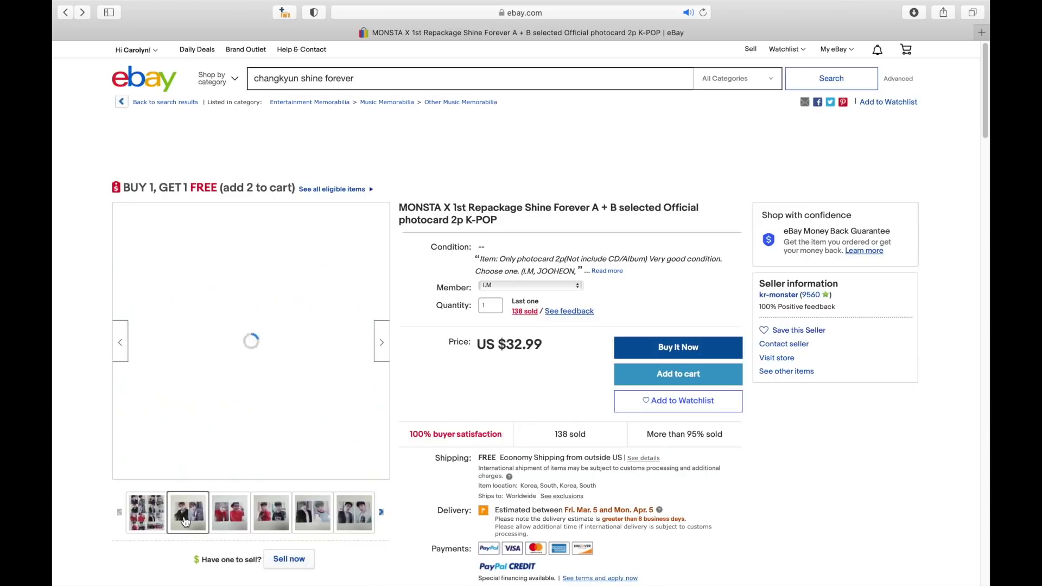
# Enlarge I.M's two-card photo in the listing, save it to the Desktop as "Kyun set" and close the image viewer
pyautogui.click(230, 390)
pyautogui.rightClick(478, 311)
pyautogui.click(494, 364)
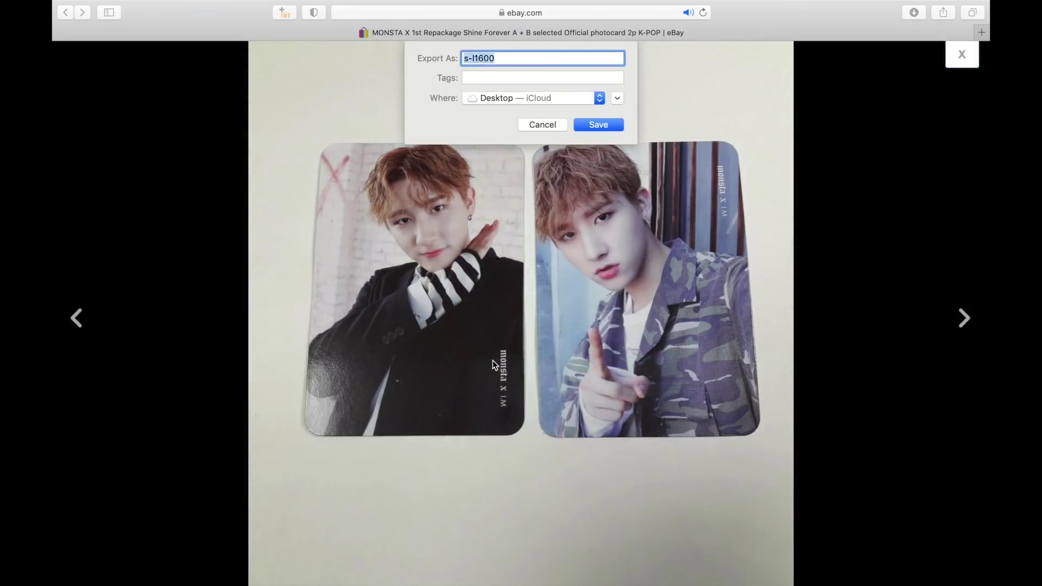
pyautogui.press('Return')
pyautogui.click(961, 54)
# Switch to Finder, move the saved photocard images into the "Photocard video" folder and open that folder
pyautogui.click(89, 29)
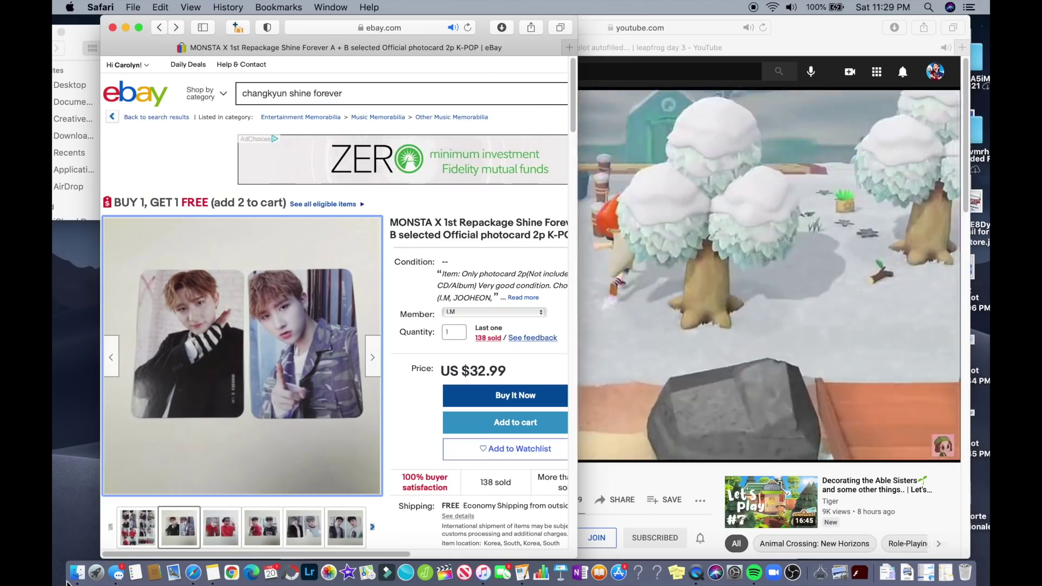
pyautogui.click(86, 31)
pyautogui.moveTo(381, 219); pyautogui.dragTo(563, 379)
pyautogui.moveTo(122, 92); pyautogui.dragTo(510, 176)
pyautogui.moveTo(510, 176); pyautogui.dragTo(301, 260)
pyautogui.moveTo(124, 79); pyautogui.dragTo(290, 89)
pyautogui.click(159, 95)
pyautogui.doubleClick(161, 95)
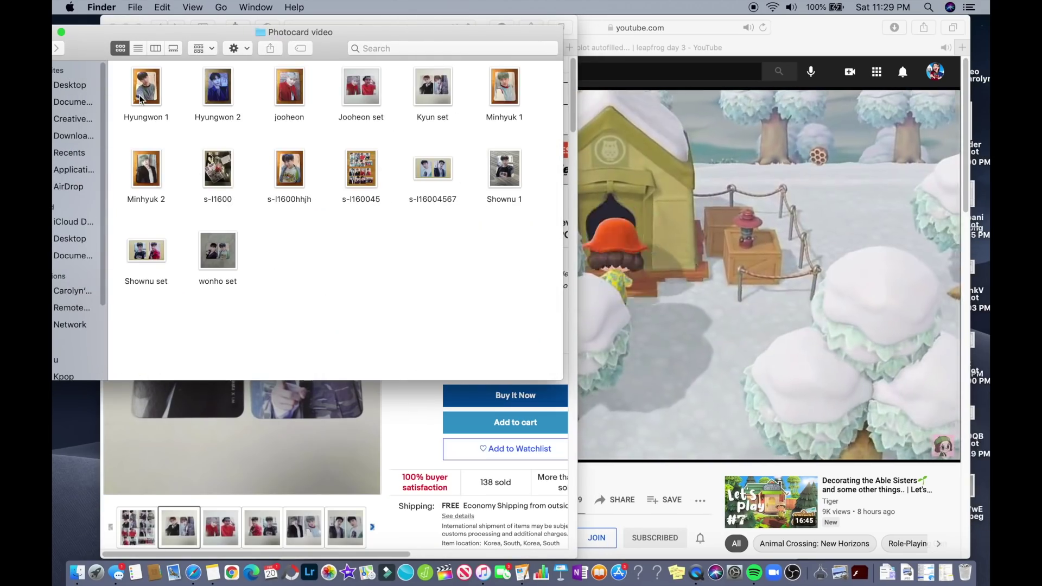
# Enlarge the "Photocard video" folder window and preview the saved photocard images
pyautogui.moveTo(559, 376); pyautogui.dragTo(987, 524)
pyautogui.press('Right')
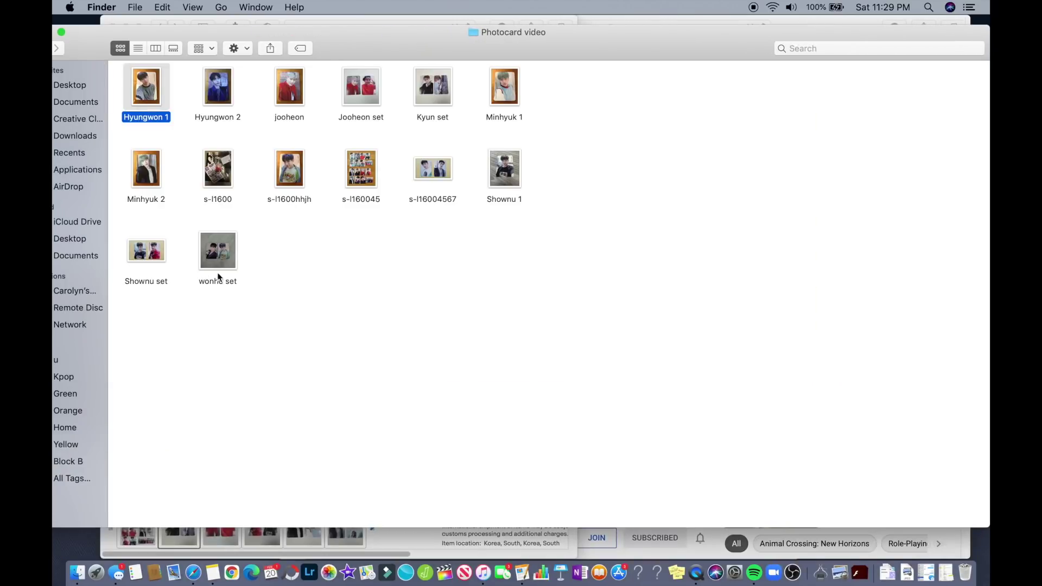
pyautogui.press('space')
pyautogui.press('space')
# Switch to PhotoScape X and open "Kyun set.jpg" from the "Photocard video" folder in the editor
pyautogui.click(290, 572)
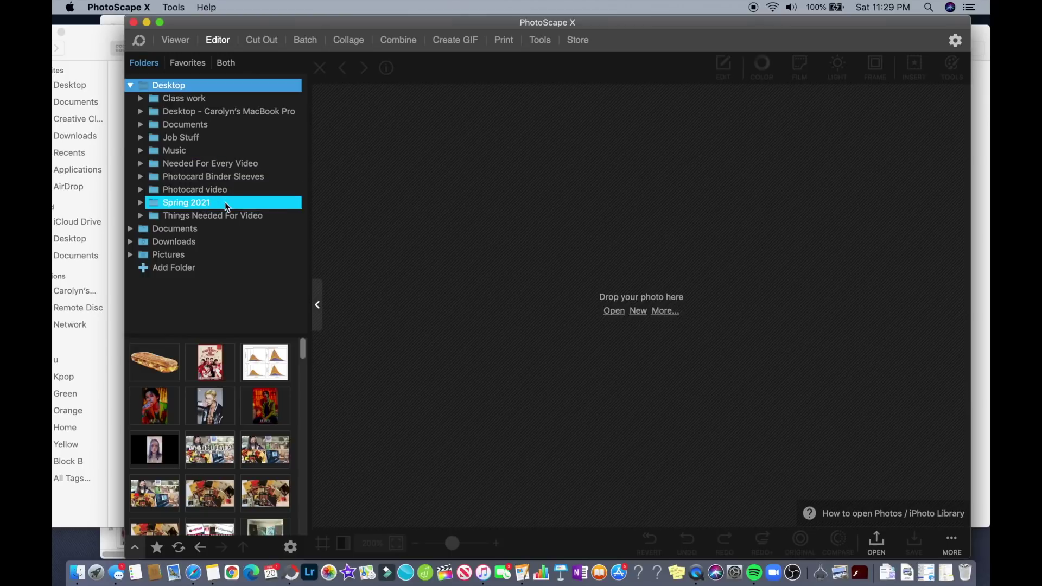
pyautogui.click(231, 191)
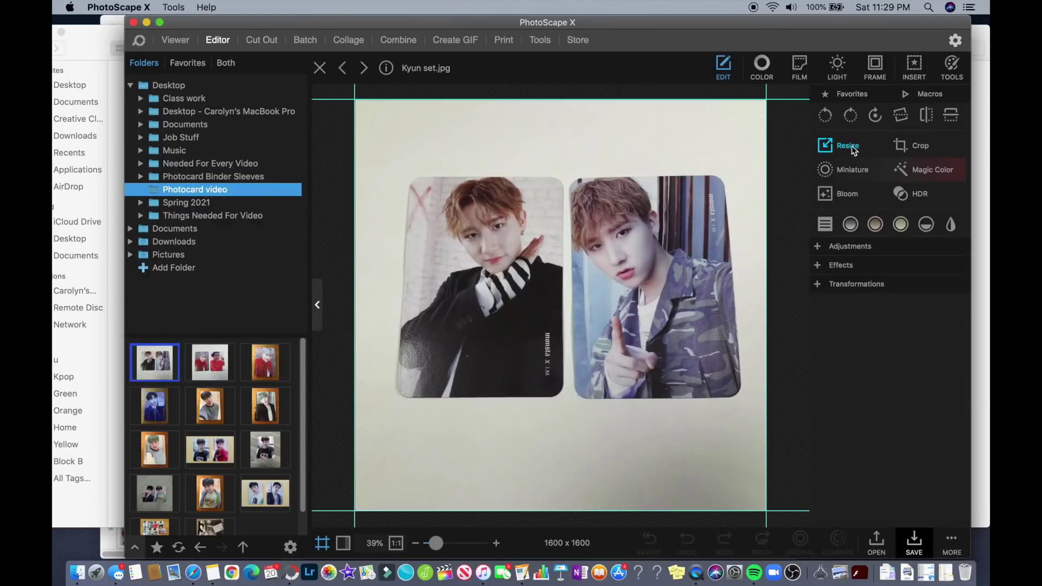
pyautogui.click(915, 146)
pyautogui.click(839, 484)
pyautogui.click(762, 66)
pyautogui.click(724, 65)
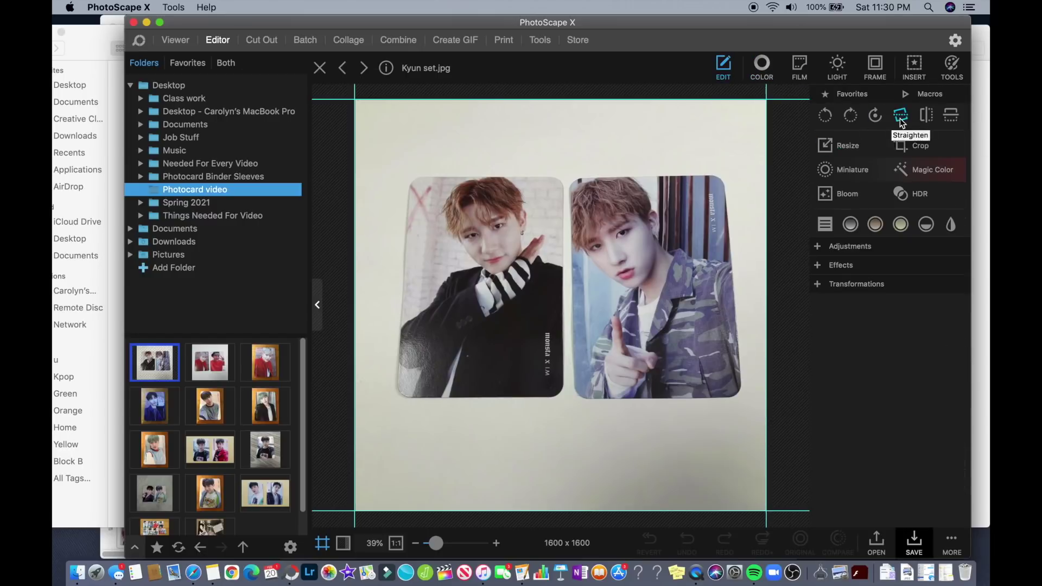
# Straighten the Kyun set photo and crop it at a 3 x 4 ratio to the black-jacket card, 597 x 796 pixels
pyautogui.click(898, 114)
pyautogui.click(820, 526)
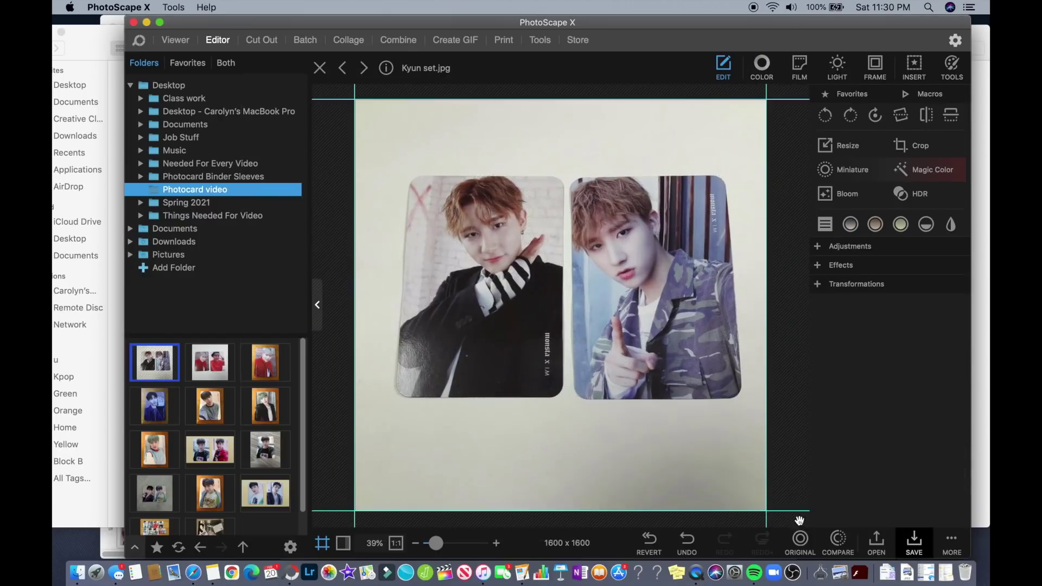
pyautogui.click(916, 145)
pyautogui.moveTo(407, 176); pyautogui.dragTo(568, 389)
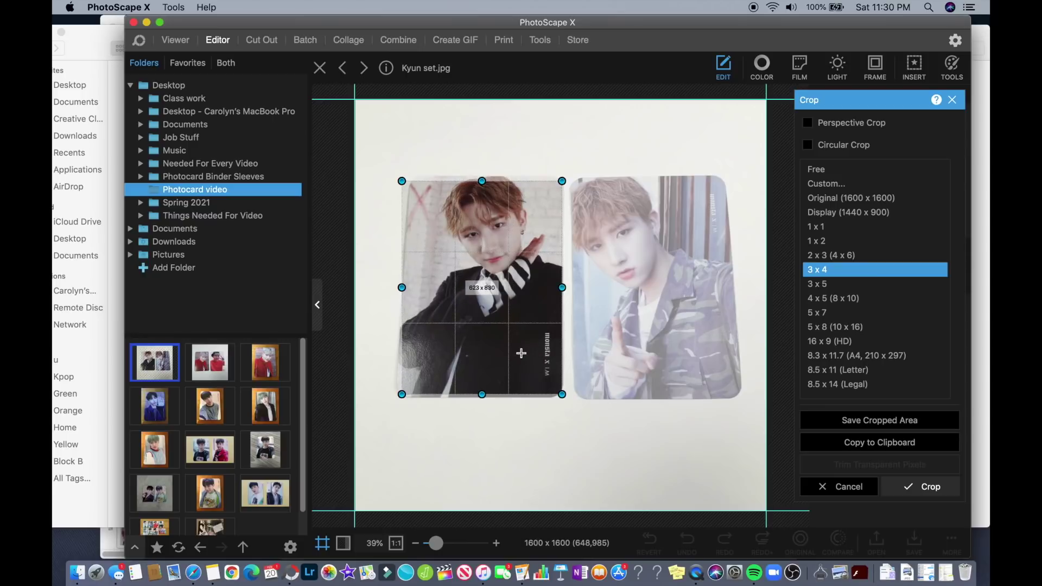
pyautogui.scroll(5, 464, 211)
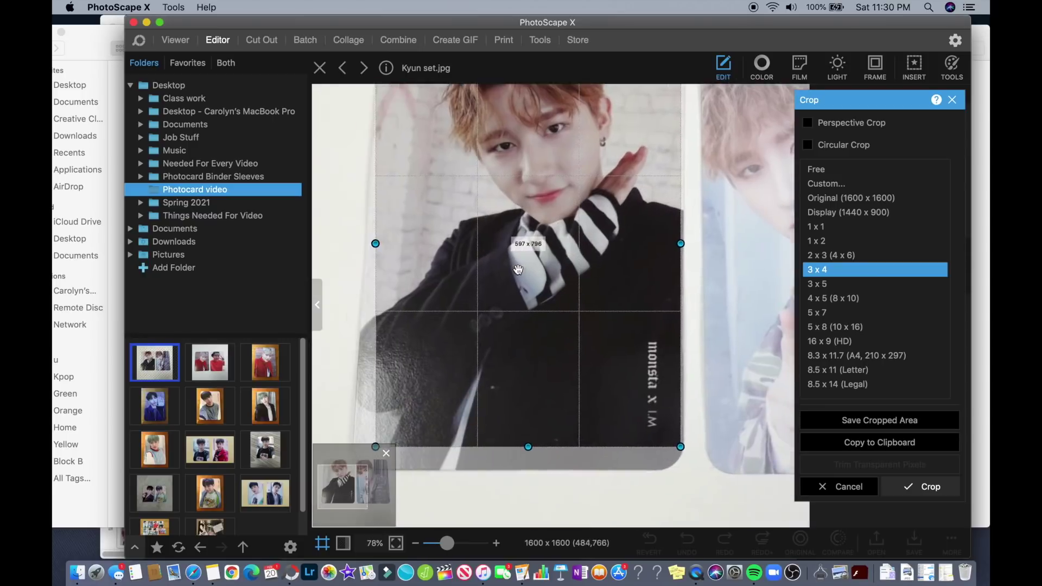
pyautogui.click(924, 486)
pyautogui.scroll(-5, 578, 263)
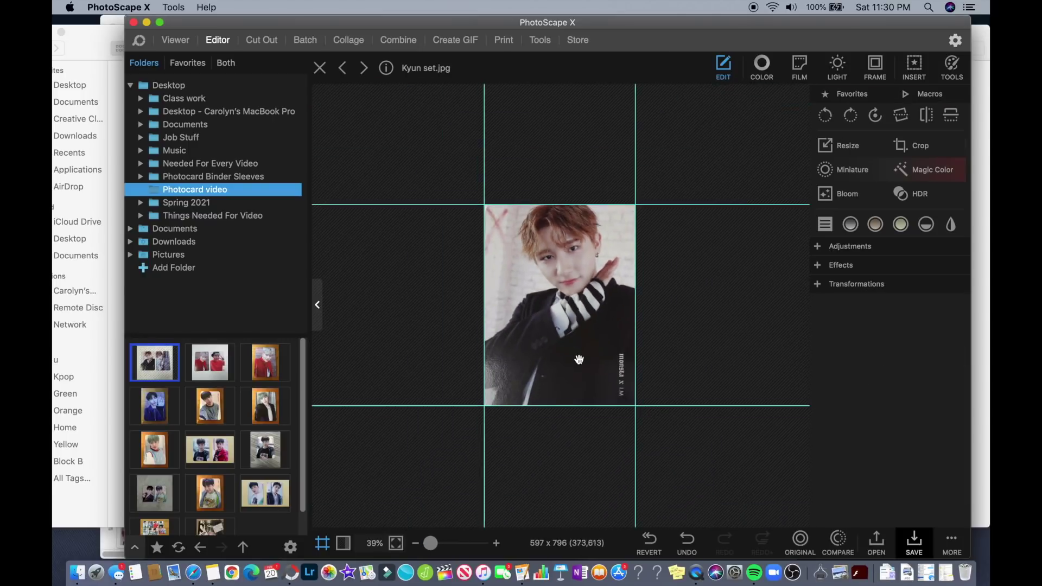
# Save the cropped card as a new JPEG named "changkyun 1 final" in the "Photocard video" folder
pyautogui.click(914, 542)
pyautogui.click(395, 247)
pyautogui.write('hangkyun 1 final')
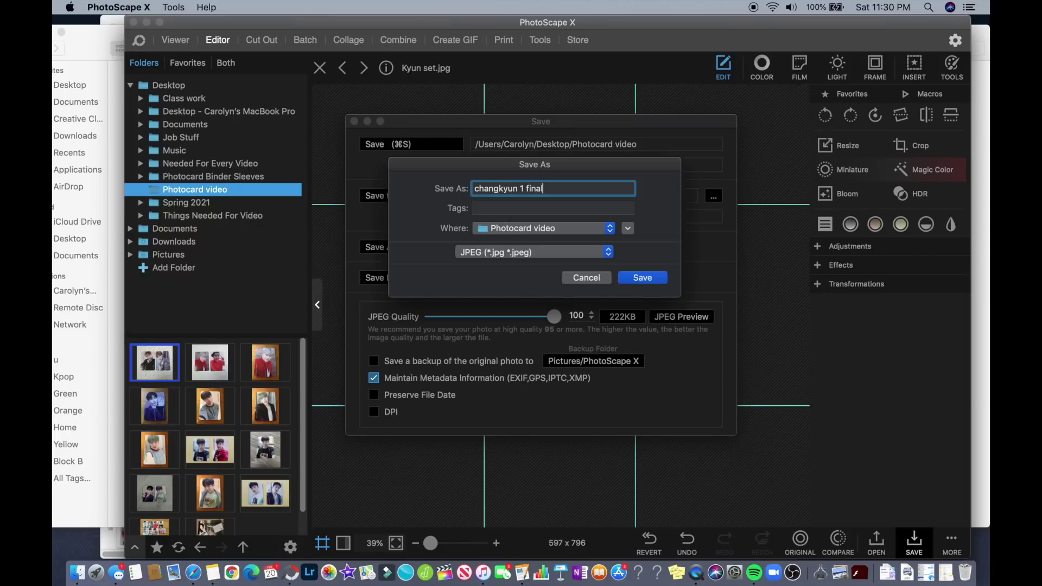
pyautogui.press('Return')
# Reopen "Kyun set.jpg" and straighten it slightly clockwise to level the camouflage-jacket card
pyautogui.click(209, 362)
pyautogui.click(901, 115)
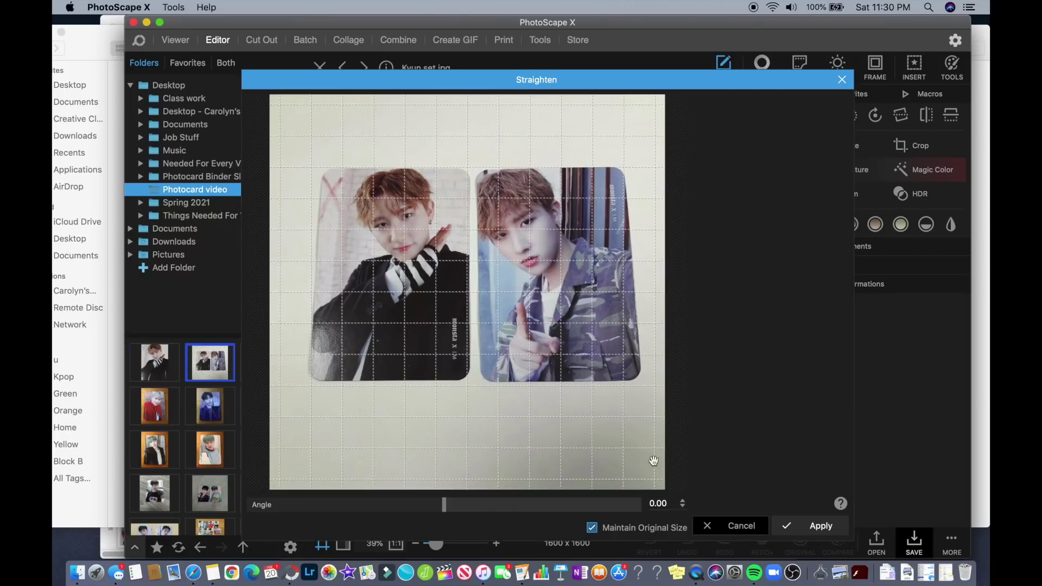
pyautogui.moveTo(454, 514); pyautogui.dragTo(486, 509)
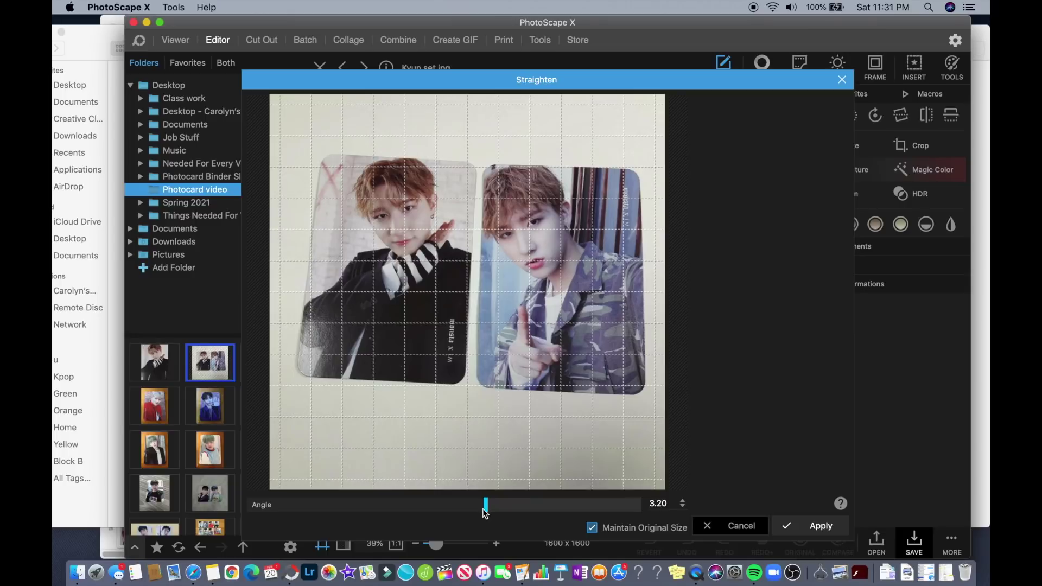
pyautogui.click(683, 507)
pyautogui.click(683, 501)
pyautogui.click(684, 501)
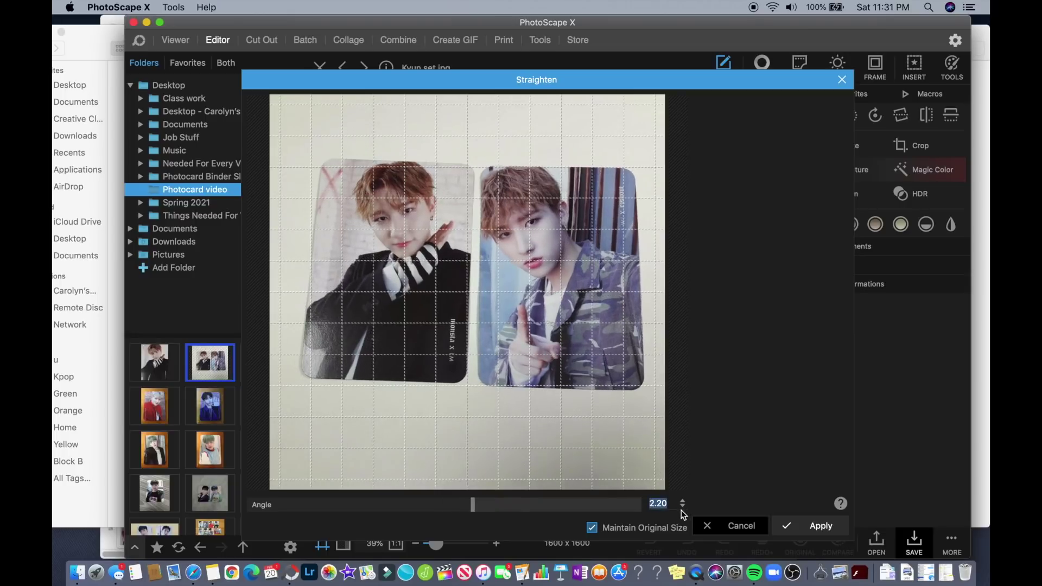
pyautogui.click(682, 508)
pyautogui.click(810, 525)
# Crop the photo at a 3 x 4 ratio to the camouflage-jacket card, 609 x 811 pixels
pyautogui.click(920, 146)
pyautogui.moveTo(474, 247); pyautogui.dragTo(639, 250)
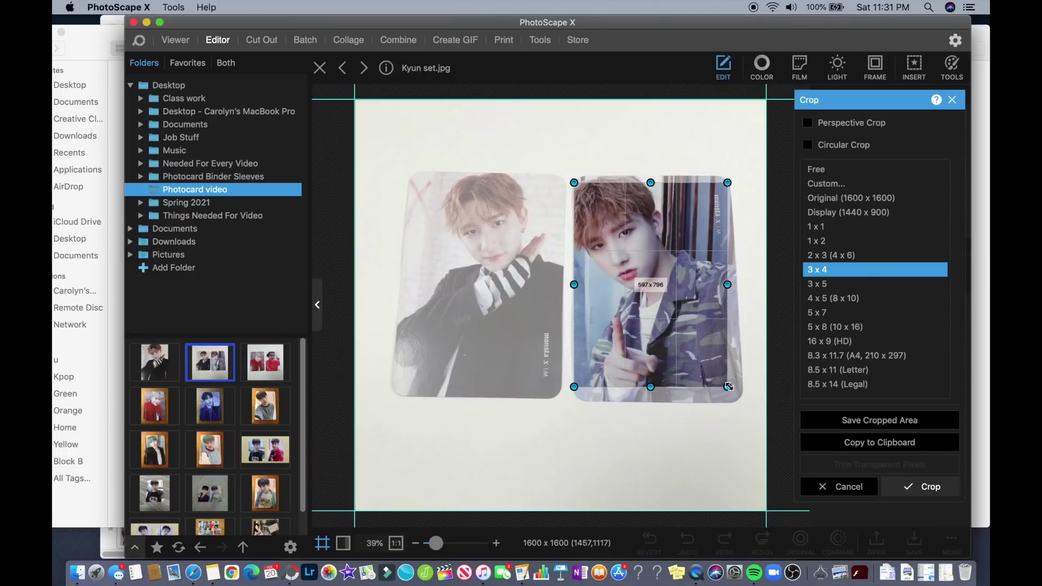
pyautogui.click(920, 487)
# Save the cropped camouflage-jacket card as a new JPEG named "Kyun 2 final"
pyautogui.click(914, 542)
pyautogui.click(409, 253)
pyautogui.write('Kyun 2')
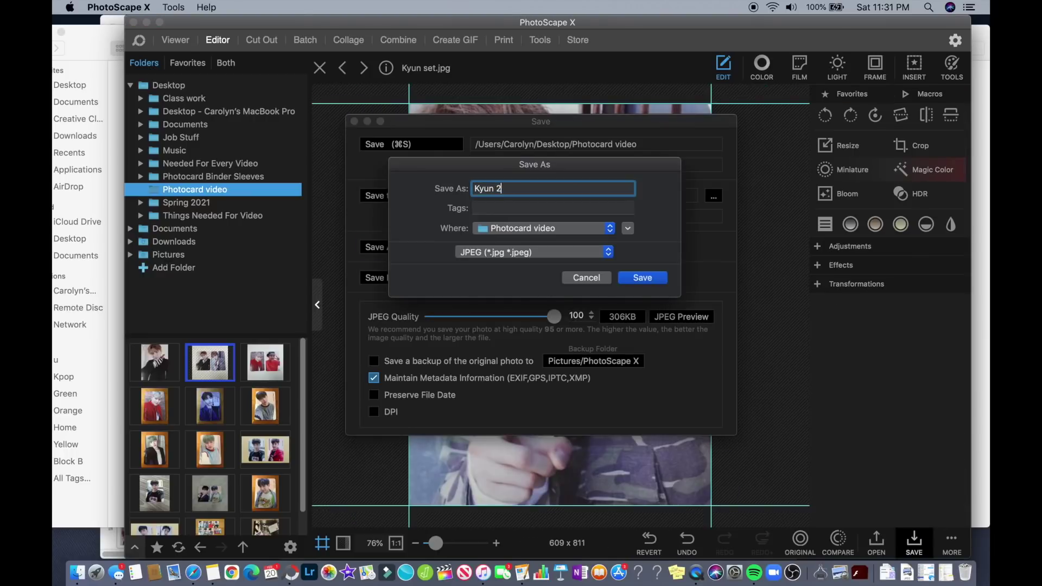
pyautogui.write(' final')
pyautogui.press('Return')
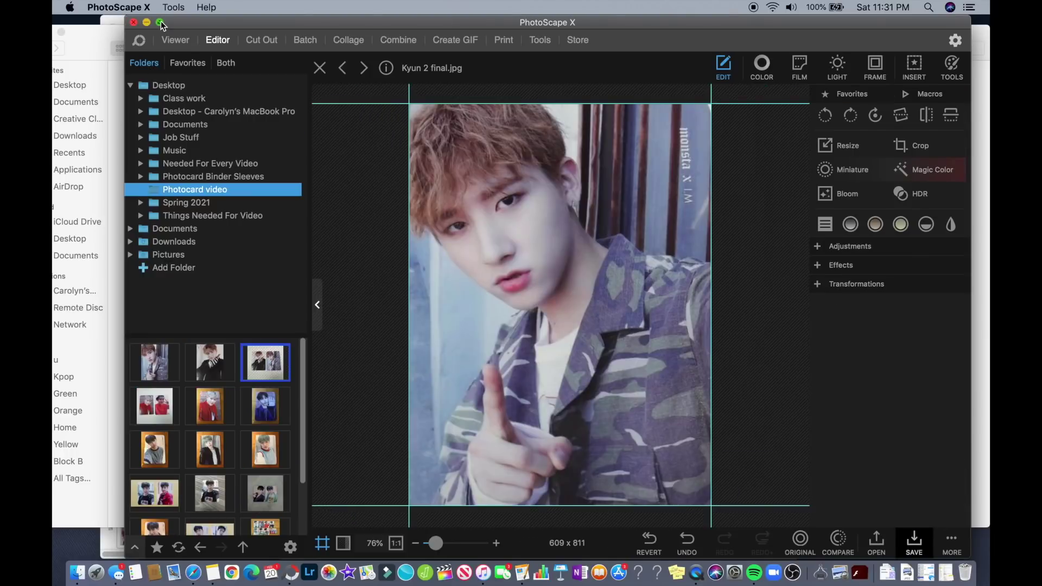
# Make the editor full screen, open "Jooheon set.jpg" and crop it at 3 x 4 to the peace-sign card, 614 x 818 pixels
pyautogui.click(162, 25)
pyautogui.click(82, 433)
pyautogui.click(923, 115)
pyautogui.moveTo(634, 328); pyautogui.dragTo(642, 339)
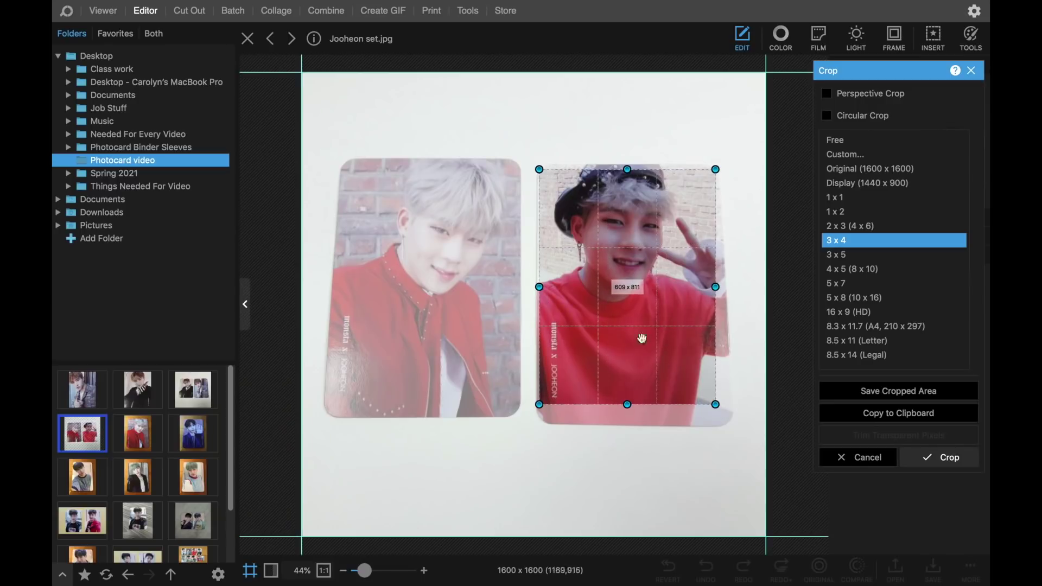
pyautogui.moveTo(717, 405); pyautogui.dragTo(717, 407)
pyautogui.doubleClick(638, 356)
# Save the cropped peace-sign card as a new image named "jooheon 1"
pyautogui.click(933, 570)
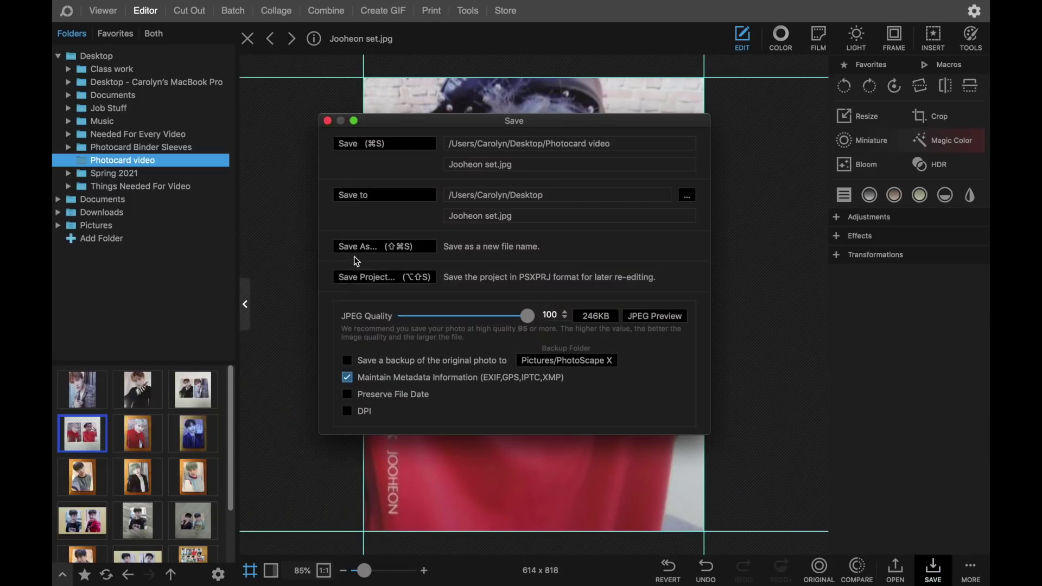
pyautogui.click(350, 245)
pyautogui.write('jooheon 1')
pyautogui.press('Return')
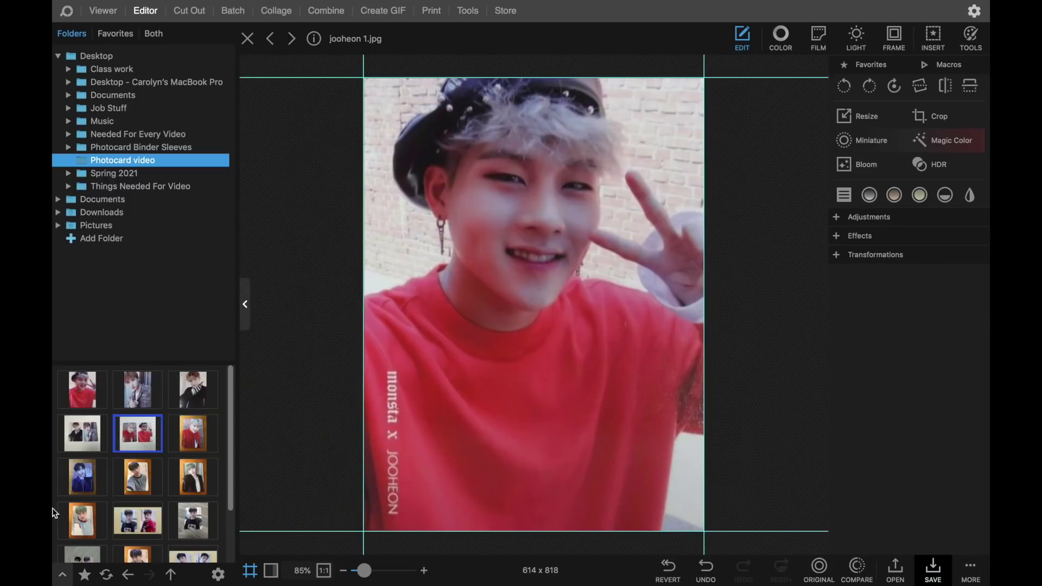
# Open "jooheon.jpg", the single red-jacket card photo, in the editor
pyautogui.click(193, 433)
# Try to crop Jooheon's red-jacket card at a 3 x 4 ratio to 875 x 1167 pixels, and undo the crop
pyautogui.click(939, 116)
pyautogui.moveTo(423, 120); pyautogui.dragTo(696, 484)
pyautogui.moveTo(597, 375)
pyautogui.mouseDown()
pyautogui.moveTo(552, 375)
pyautogui.moveTo(571, 401)
pyautogui.mouseUp()
pyautogui.moveTo(406, 122); pyautogui.dragTo(412, 131)
pyautogui.moveTo(576, 205); pyautogui.dragTo(572, 213)
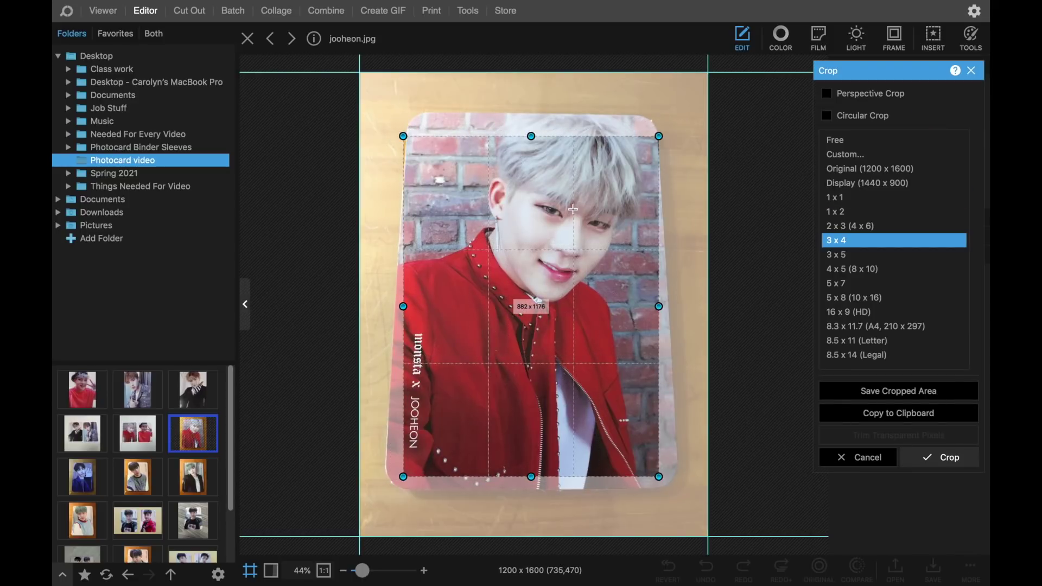
pyautogui.press('Return')
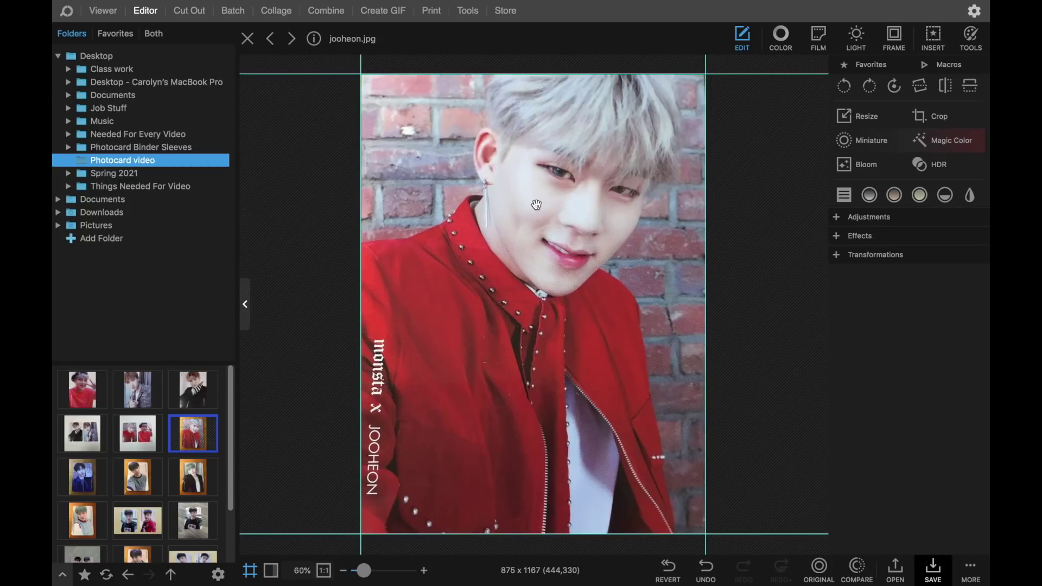
pyautogui.press('super+z')
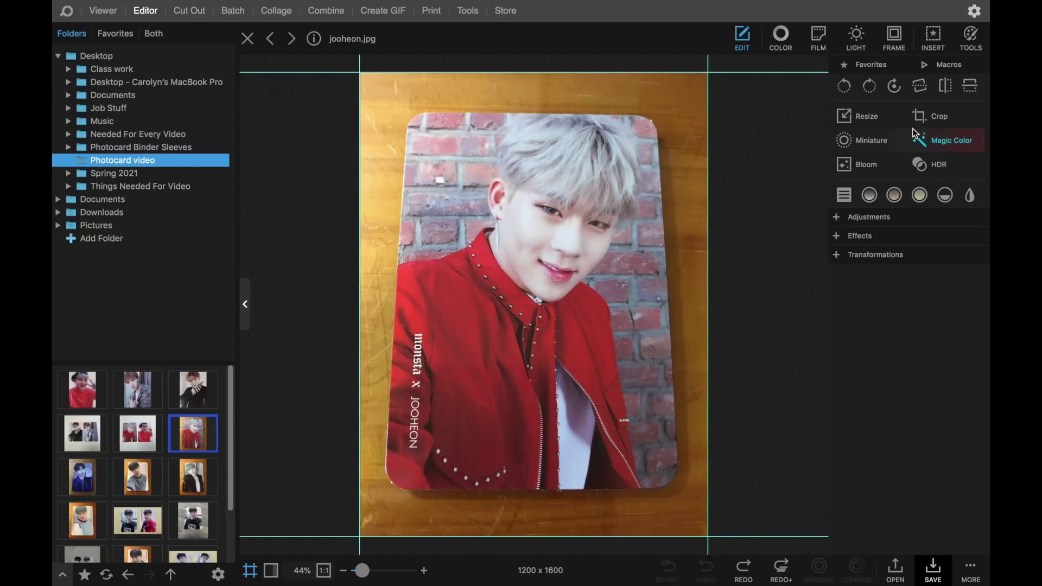
# Apply Straighten to Jooheon's red-jacket photo and rotate it slightly counterclockwise at its original size
pyautogui.click(919, 85)
pyautogui.click(619, 531)
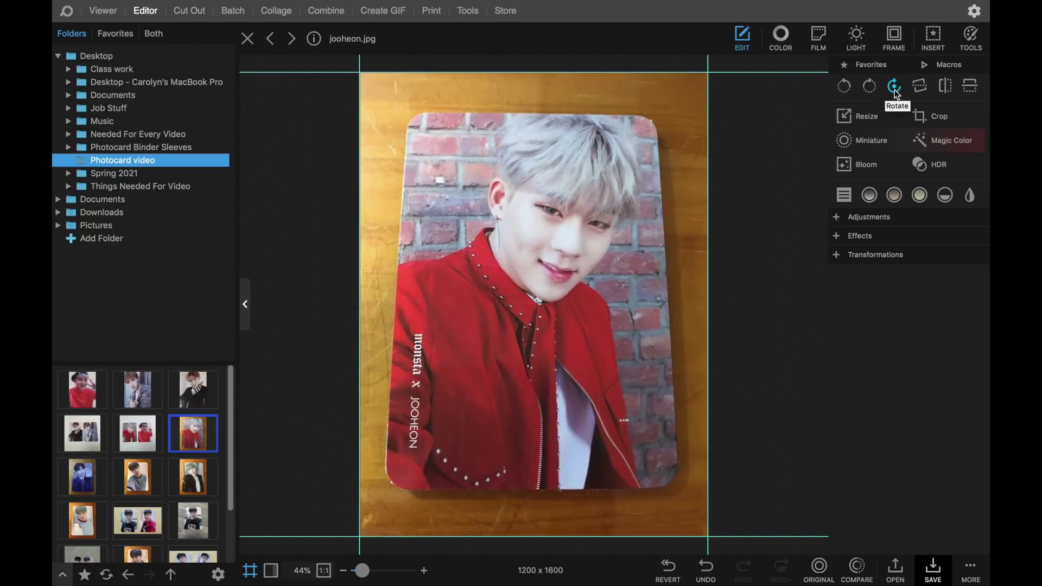
pyautogui.click(894, 88)
pyautogui.click(782, 266)
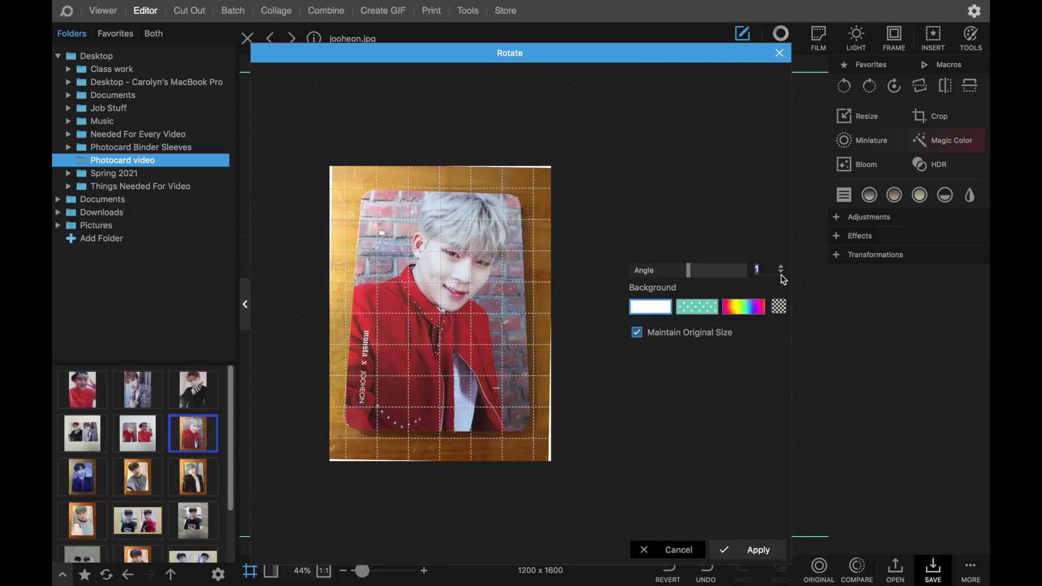
pyautogui.click(781, 273)
pyautogui.click(781, 271)
pyautogui.press('Return')
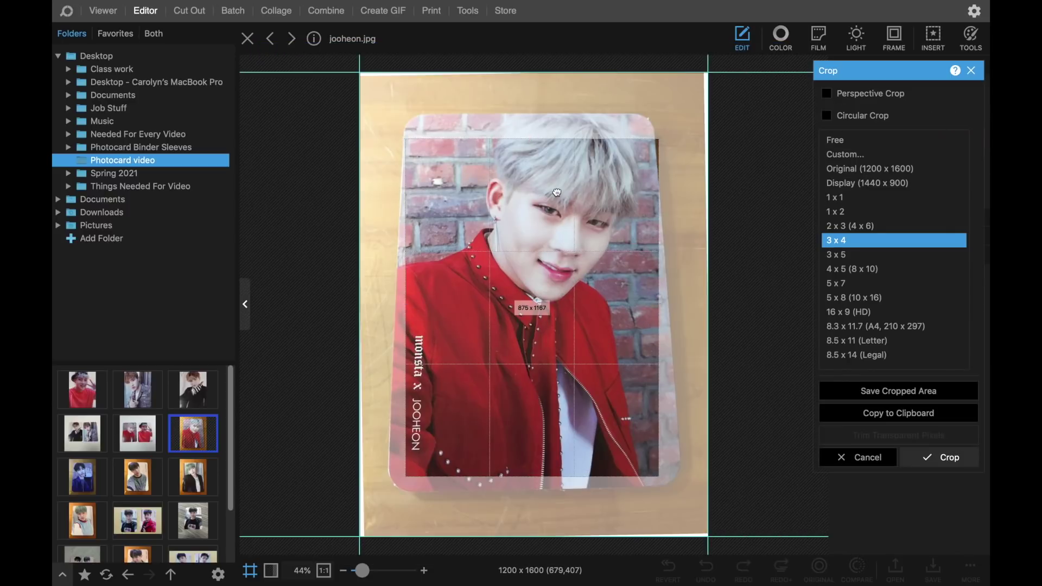
# Crop the rotated photo at 3 x 4 to 875 x 1167 pixels on the card and save it as "jooheon 2"
pyautogui.moveTo(557, 192); pyautogui.dragTo(552, 193)
pyautogui.click(939, 457)
pyautogui.click(933, 570)
pyautogui.click(402, 241)
pyautogui.write('jooheon 2')
pyautogui.press('Return')
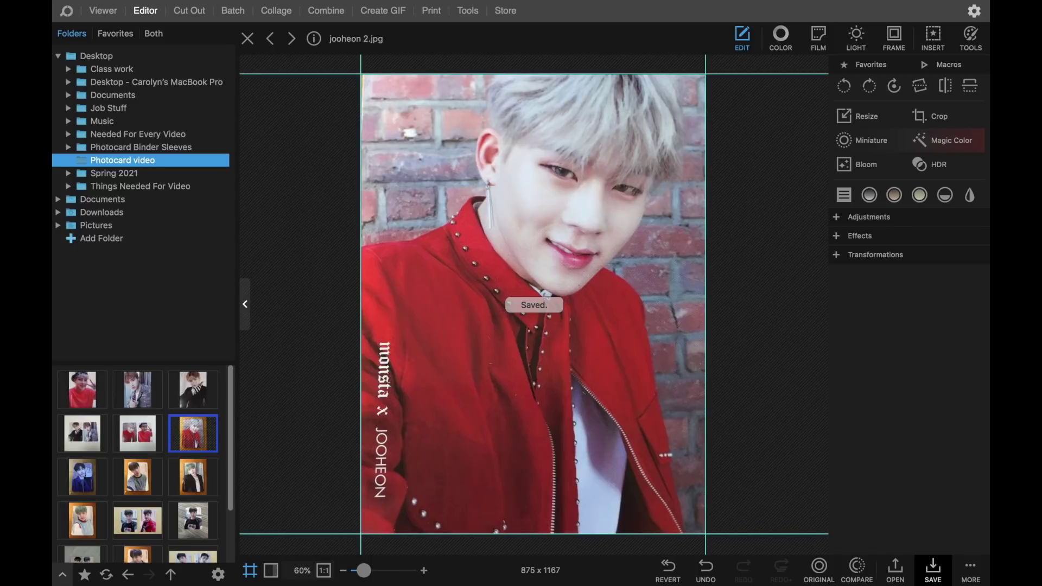
# Open "Hyungwon 2.jpg" and apply color adjustments of Brighten 43, Saturation 14 and Temperature 5721
pyautogui.click(139, 476)
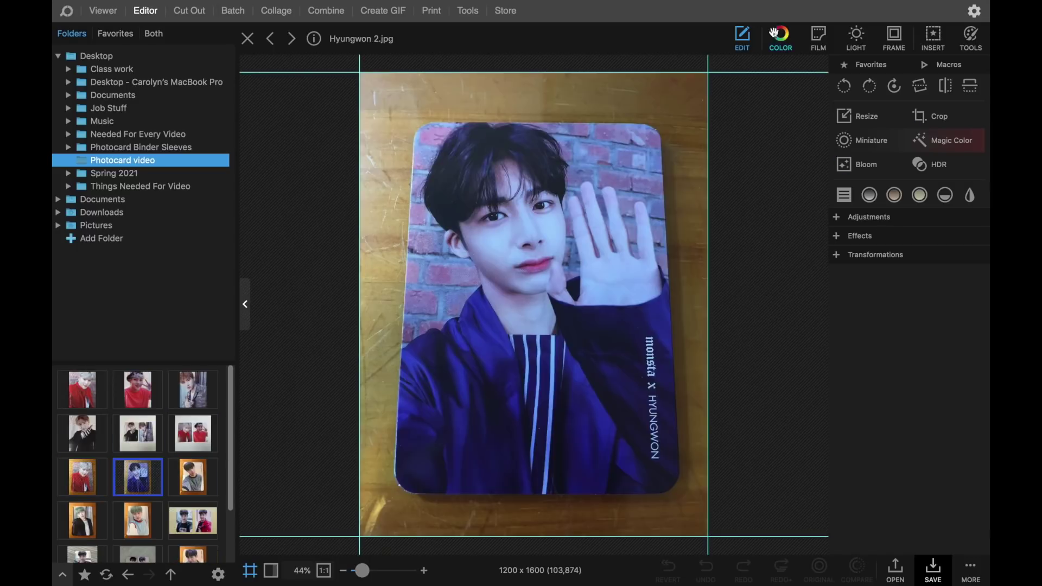
pyautogui.click(780, 38)
pyautogui.click(861, 144)
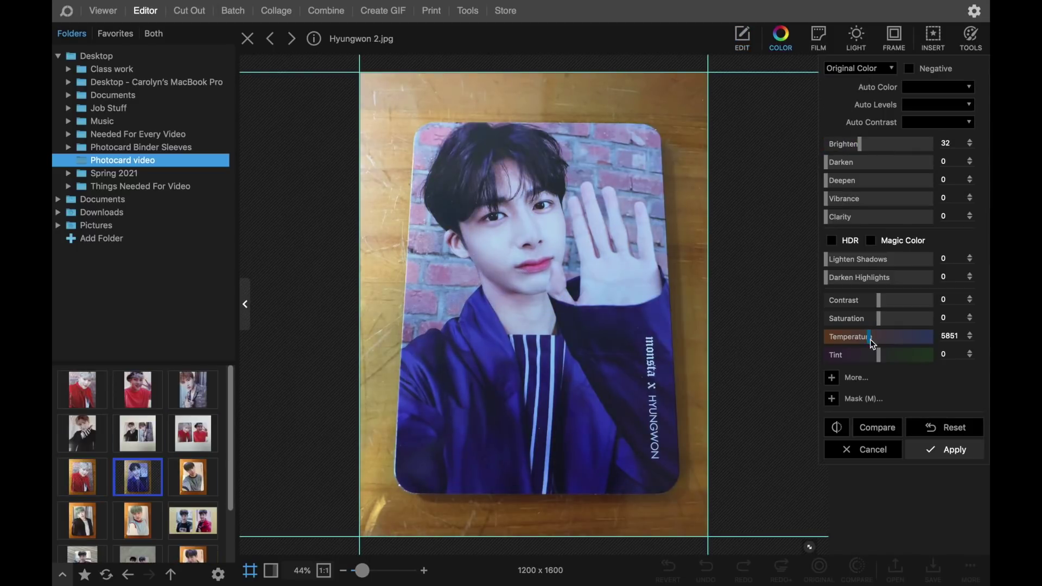
pyautogui.moveTo(871, 340); pyautogui.dragTo(867, 337)
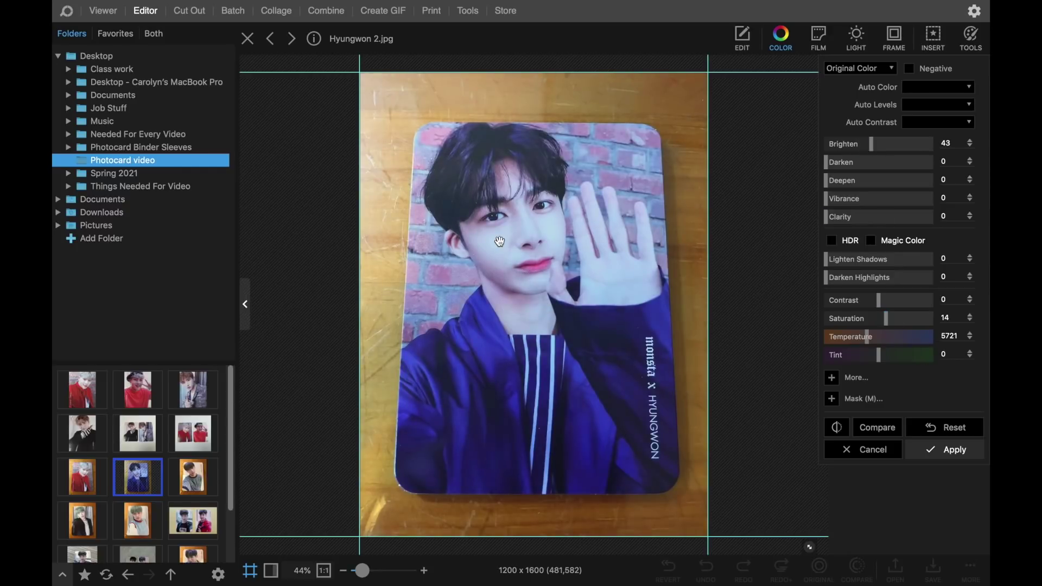
pyautogui.press('F2')
pyautogui.press('F2')
pyautogui.press('F2')
pyautogui.press('F2')
pyautogui.press('F2')
pyautogui.click(933, 452)
# Crop Hyungwon's blue-jacket card at 3 x 4 to 868 x 1158 pixels and save it as "hyunwon 1"
pyautogui.click(931, 119)
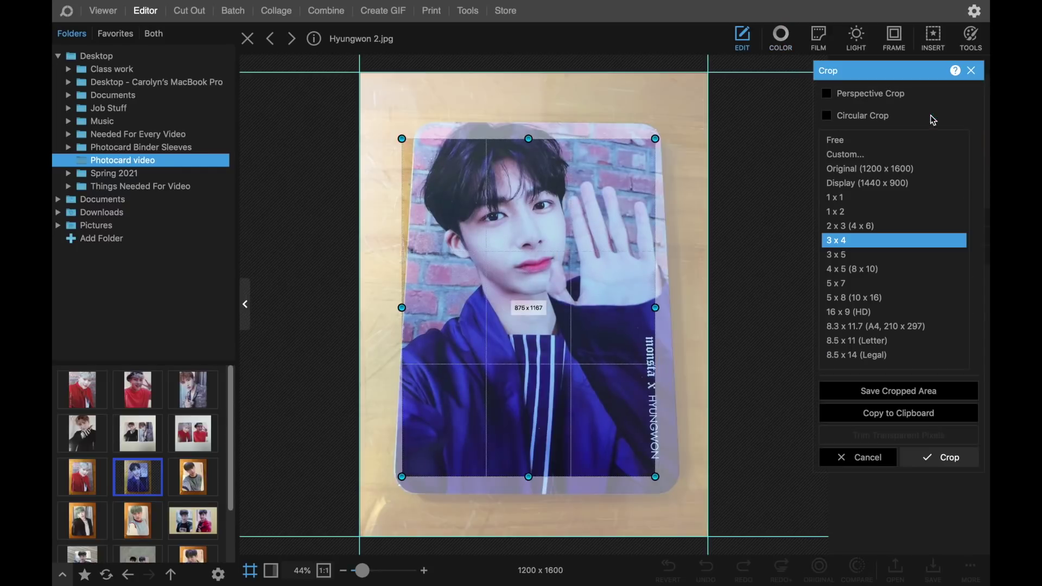
pyautogui.moveTo(513, 240); pyautogui.dragTo(521, 240)
pyautogui.click(942, 458)
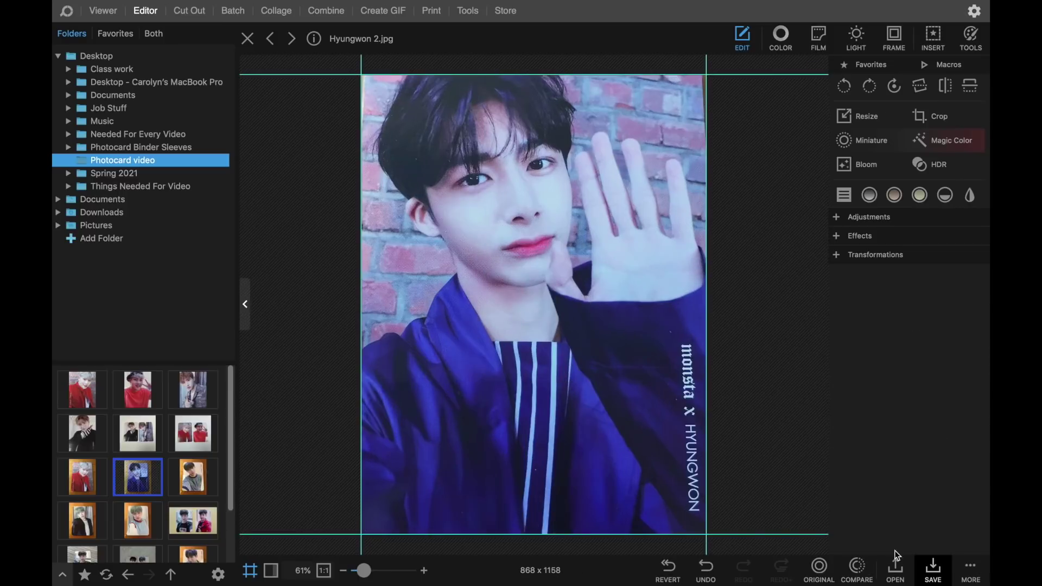
pyautogui.click(933, 570)
pyautogui.click(371, 247)
pyautogui.write('hyunwon 1')
pyautogui.press('Return')
# Crop "Hyungwon 1.jpg" at 3 x 4 to 868 x 1158 pixels and save it as "hyungwon 2", replacing the existing file
pyautogui.scroll(-3, 100, 506)
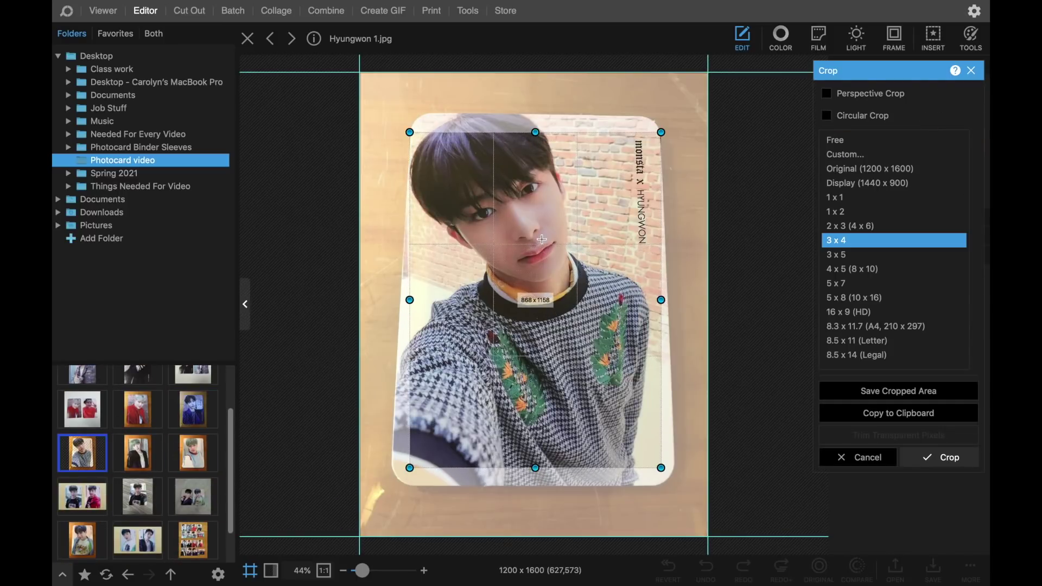
pyautogui.click(941, 457)
pyautogui.click(933, 569)
pyautogui.click(361, 249)
pyautogui.write('hyungwon 2')
pyautogui.press('Return')
pyautogui.click(594, 250)
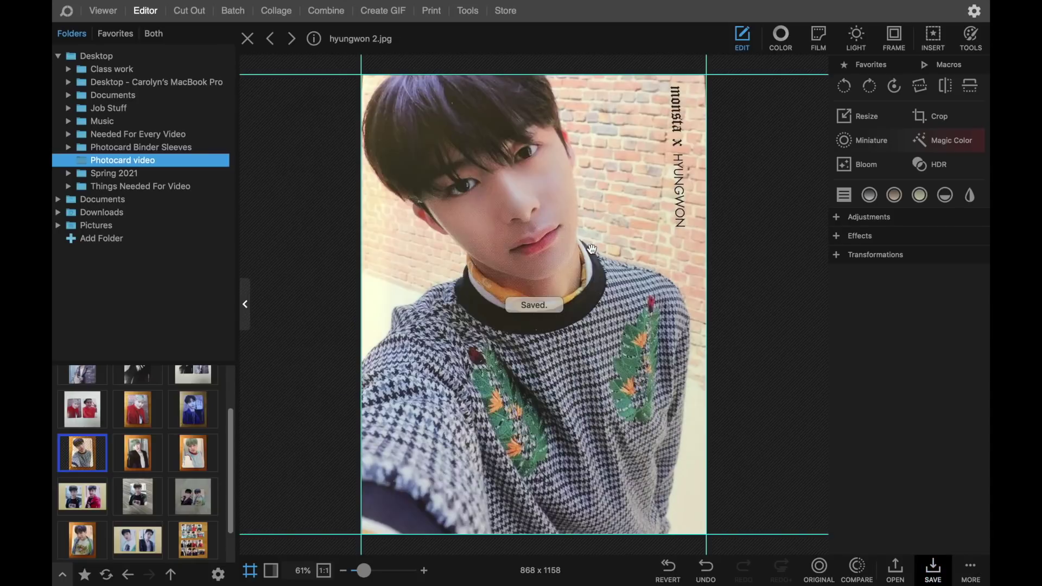
# Crop Wonho's denim-vest card in "s-l1600hhjh.jpg" at 3 x 4 to 888 x 1184 pixels and save it as "wonho 1"
pyautogui.scroll(-2, 177, 448)
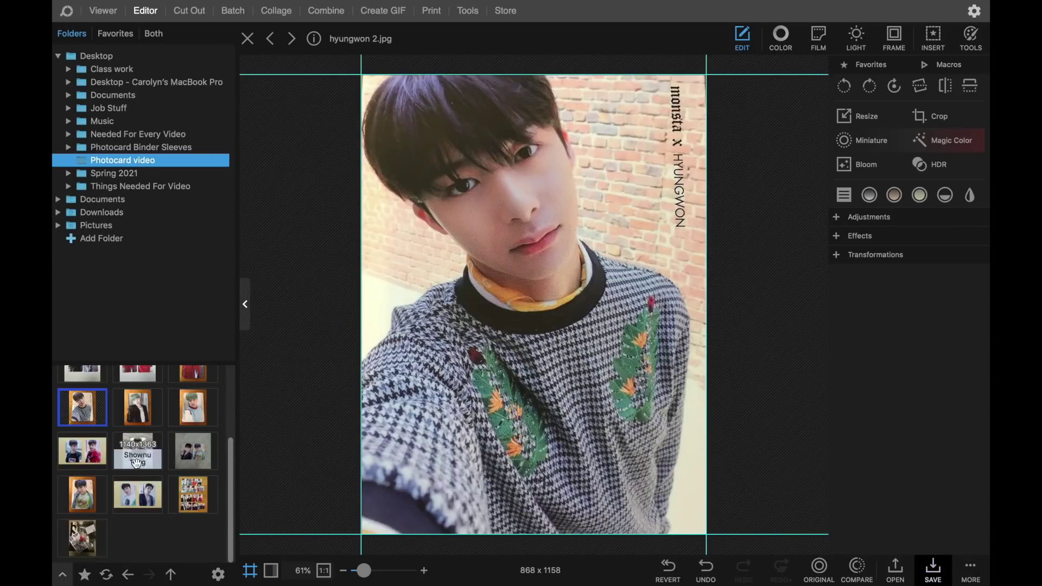
pyautogui.click(82, 508)
pyautogui.click(413, 473)
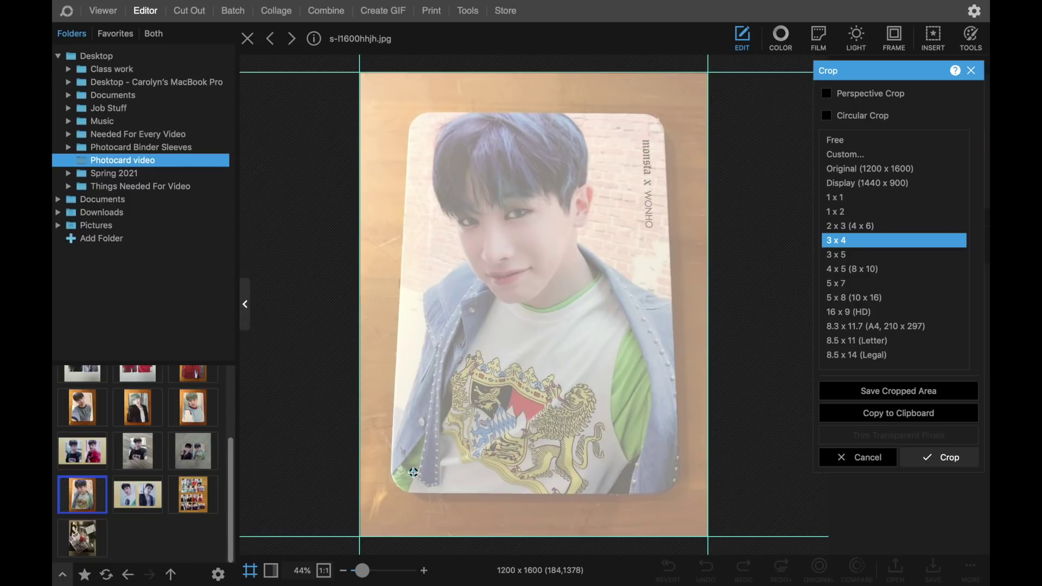
pyautogui.moveTo(418, 123); pyautogui.dragTo(627, 493)
pyautogui.moveTo(613, 358); pyautogui.dragTo(614, 360)
pyautogui.click(942, 457)
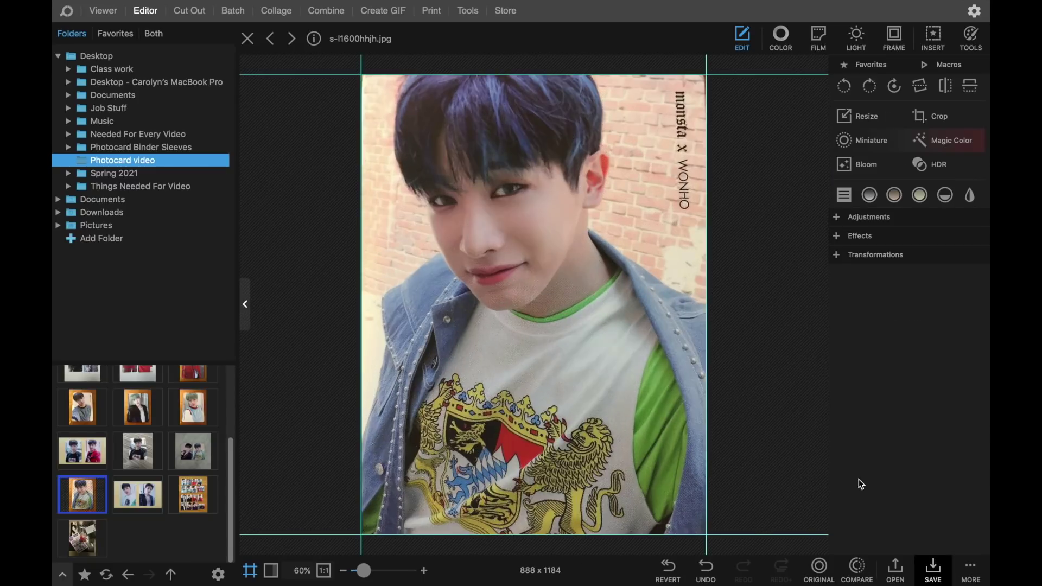
pyautogui.click(933, 570)
pyautogui.click(348, 246)
pyautogui.write('wonho 1')
pyautogui.press('Return')
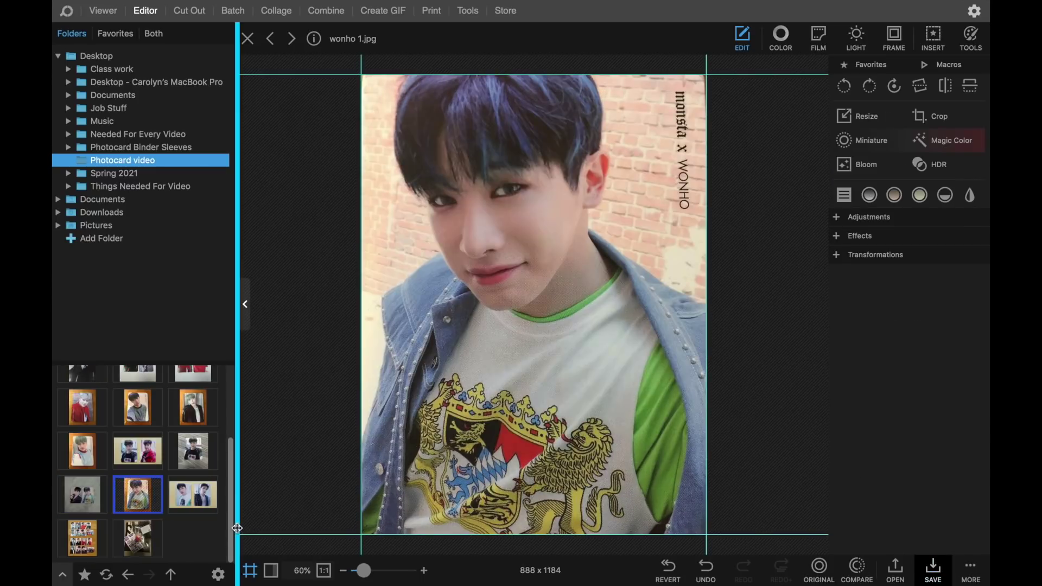
# Open "wonho set.jpg" and crop the pinstripe-jacket card at 3 x 4 to 506 x 675 pixels
pyautogui.click(82, 494)
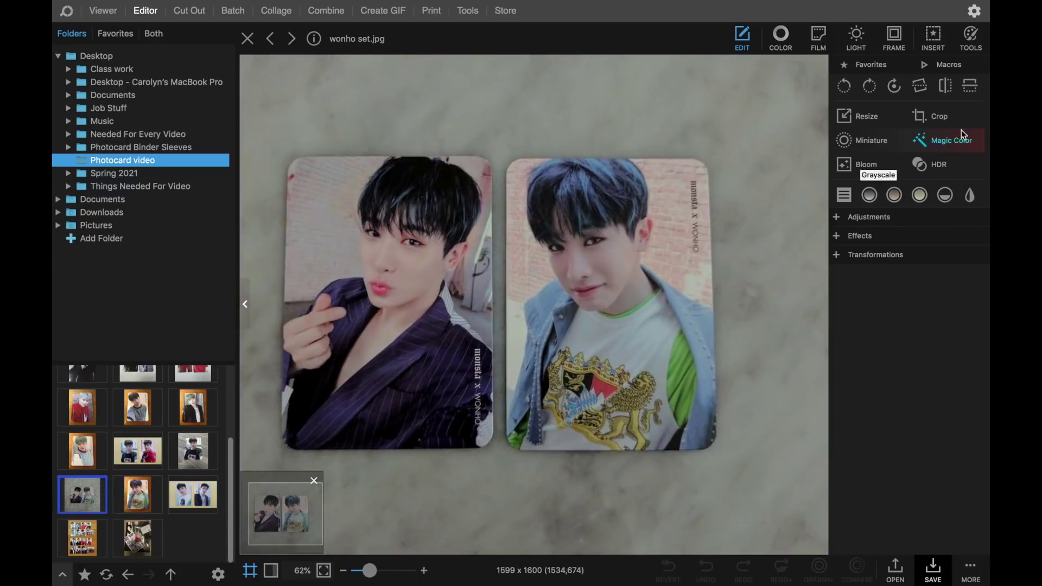
pyautogui.click(932, 115)
pyautogui.scroll(-1, 475, 213)
pyautogui.moveTo(364, 141); pyautogui.dragTo(522, 279)
pyautogui.moveTo(538, 336); pyautogui.dragTo(598, 275)
pyautogui.scroll(5, 598, 274)
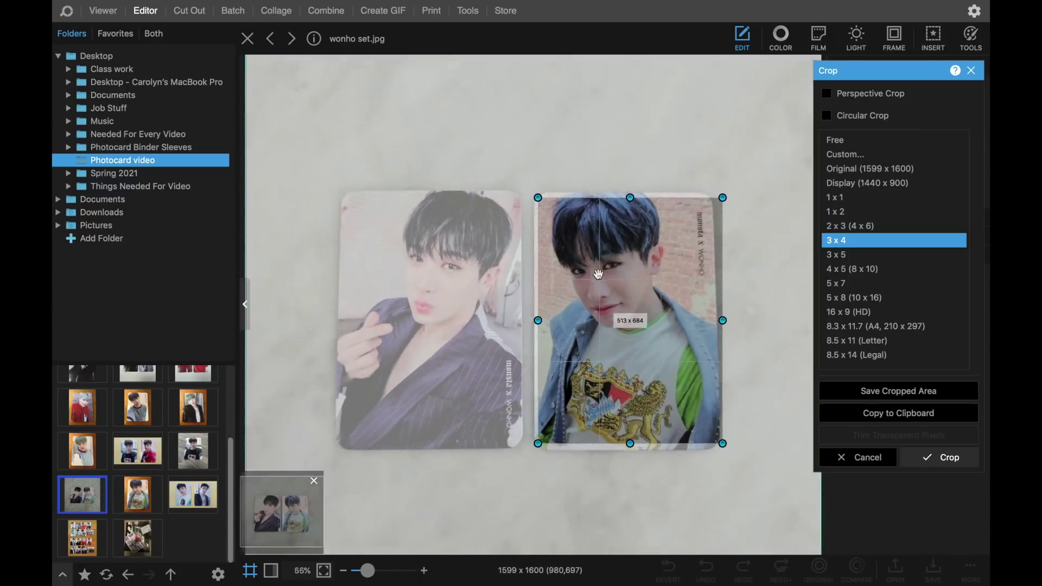
pyautogui.moveTo(726, 189); pyautogui.dragTo(737, 180)
pyautogui.moveTo(643, 304); pyautogui.dragTo(413, 310)
pyautogui.click(940, 458)
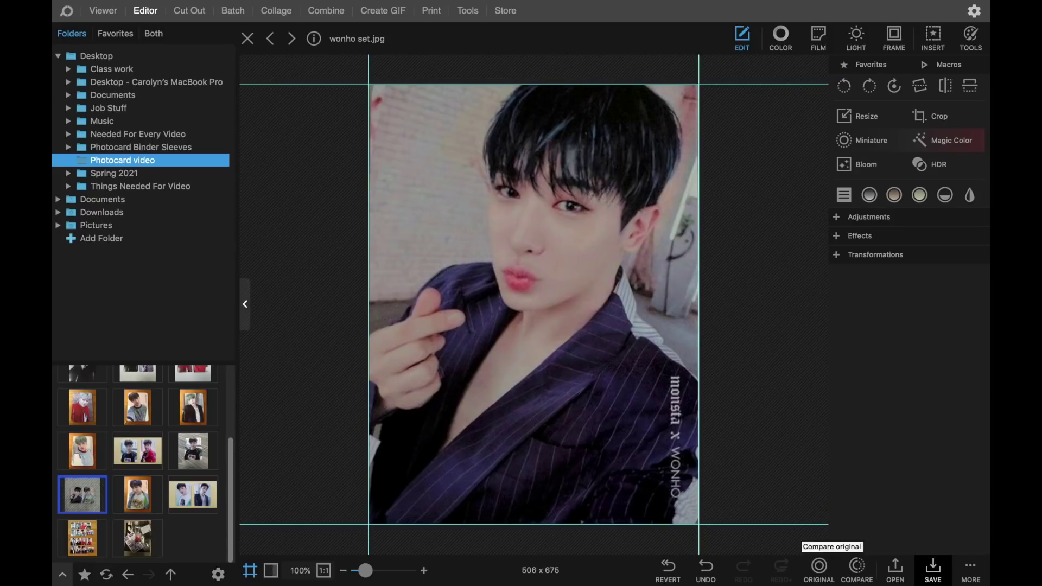
# Save Wonho's cropped pinstripe-jacket card as a new file named "wonho 2"
pyautogui.click(933, 570)
pyautogui.click(384, 249)
pyautogui.write('wonho 2')
pyautogui.press('Return')
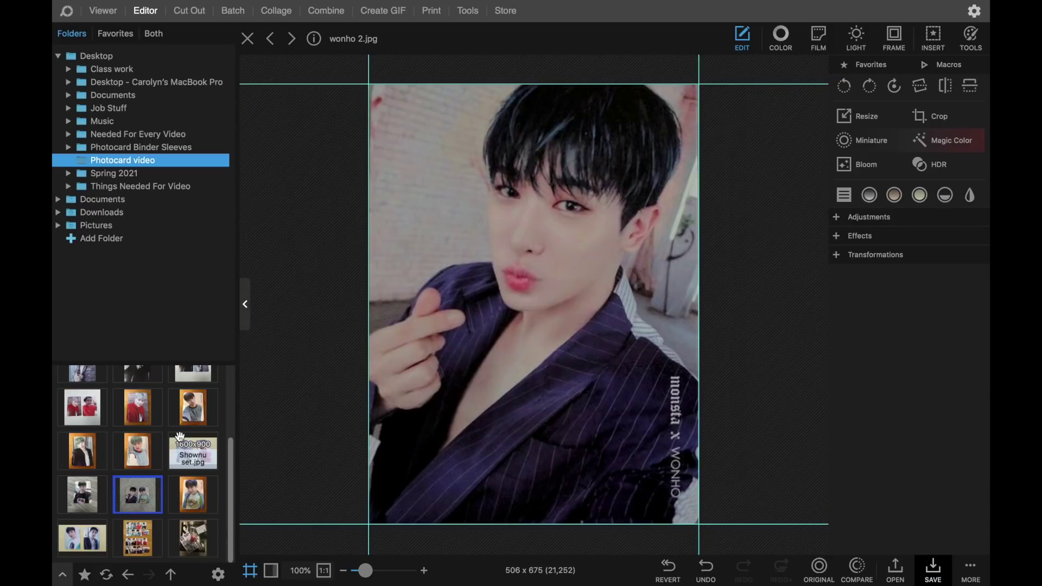
# Crop the black T-shirt card in "Shownu set.jpg" at 3 x 4 to 517 x 690 pixels and save it as "shownu 1 final"
pyautogui.click(87, 506)
pyautogui.click(191, 453)
pyautogui.click(931, 116)
pyautogui.moveTo(346, 190); pyautogui.dragTo(522, 425)
pyautogui.doubleClick(476, 365)
pyautogui.click(933, 570)
pyautogui.click(391, 247)
pyautogui.write('shownu 1')
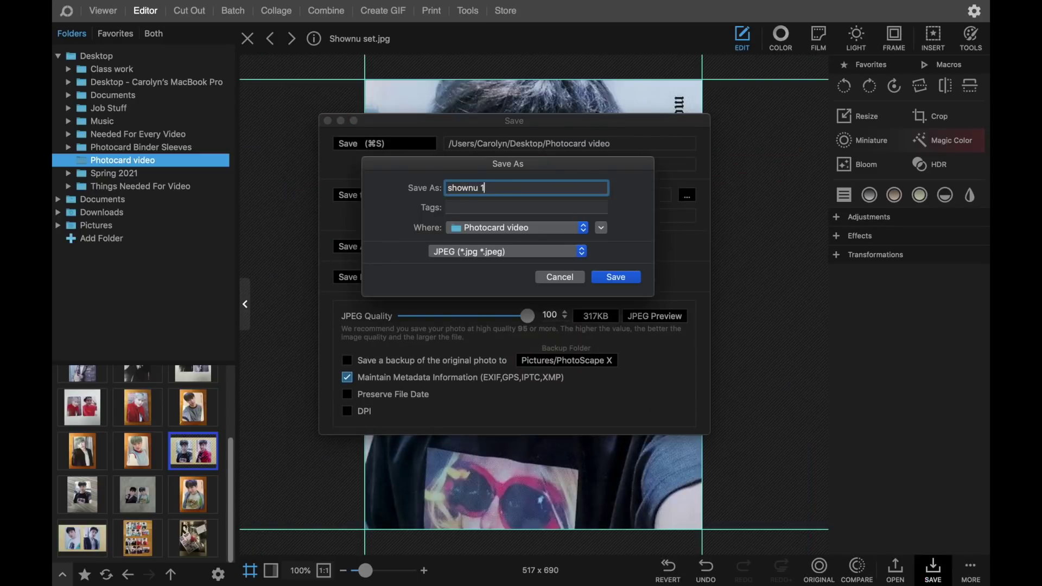
pyautogui.press('Return')
pyautogui.click(527, 251)
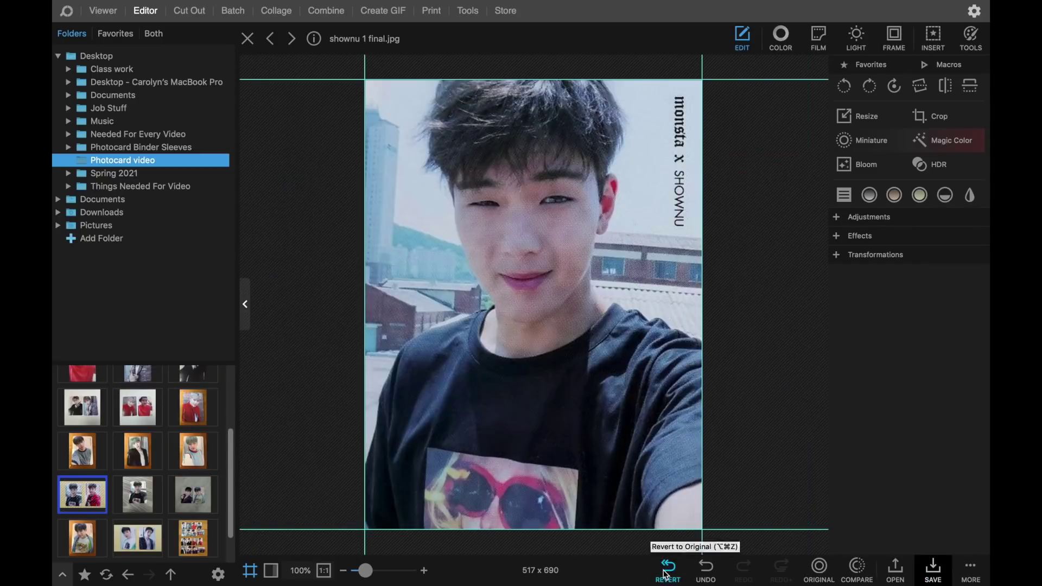
# Revert to the full Shownu set photo, crop the red-jacket card to 517 x 690 pixels, and save it as "shownu 2 final"
pyautogui.click(664, 573)
pyautogui.click(931, 116)
pyautogui.moveTo(460, 235); pyautogui.dragTo(678, 233)
pyautogui.doubleClick(724, 344)
pyautogui.click(933, 570)
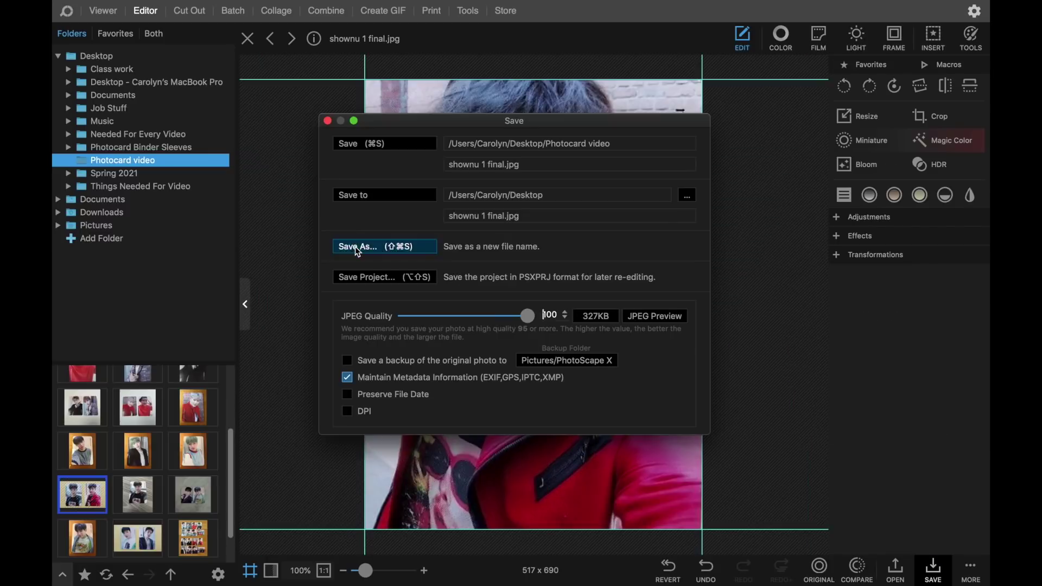
pyautogui.click(358, 247)
pyautogui.write('shownu 2 final')
pyautogui.press('Return')
# Open "Minhyuk 2.jpg" and crop the dark-blazer card at 3 x 4 to 885 x 1180 pixels
pyautogui.scroll(5, 108, 448)
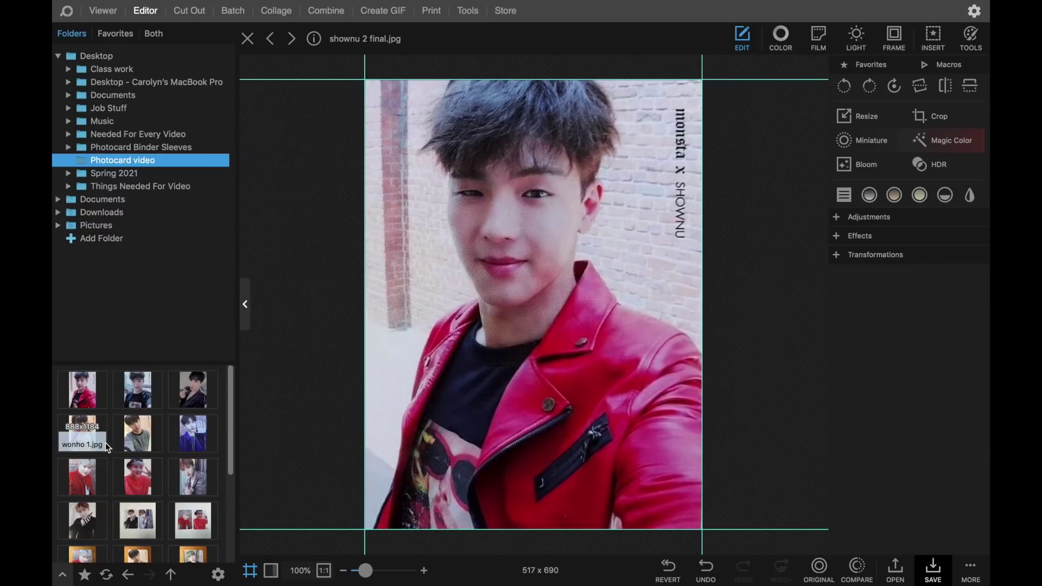
pyautogui.scroll(-4, 108, 448)
pyautogui.scroll(4, 108, 447)
pyautogui.scroll(-4, 108, 448)
pyautogui.click(192, 407)
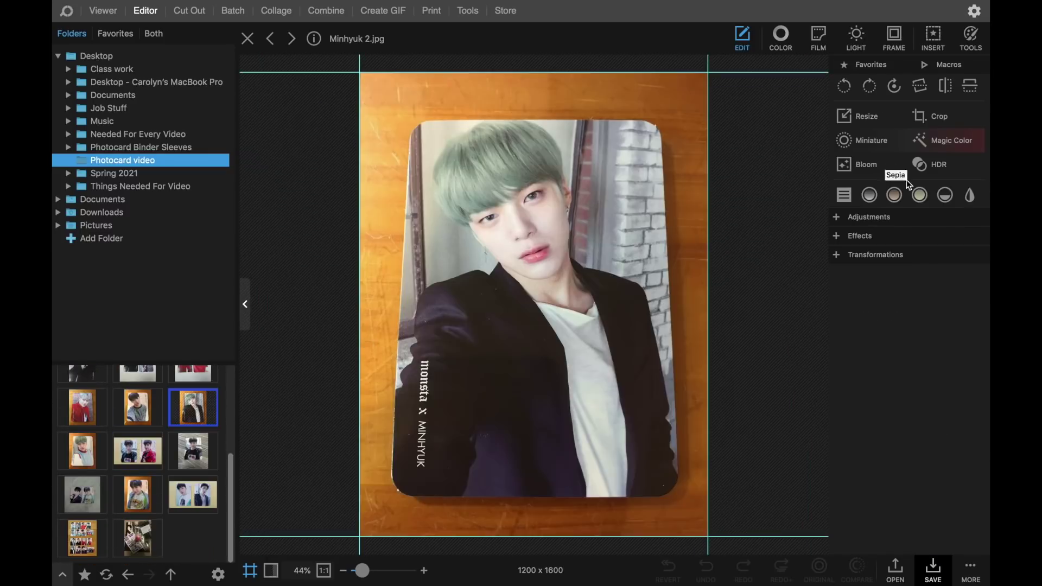
pyautogui.click(930, 116)
pyautogui.moveTo(597, 462)
pyautogui.mouseDown()
pyautogui.moveTo(572, 463)
pyautogui.moveTo(591, 465)
pyautogui.mouseUp()
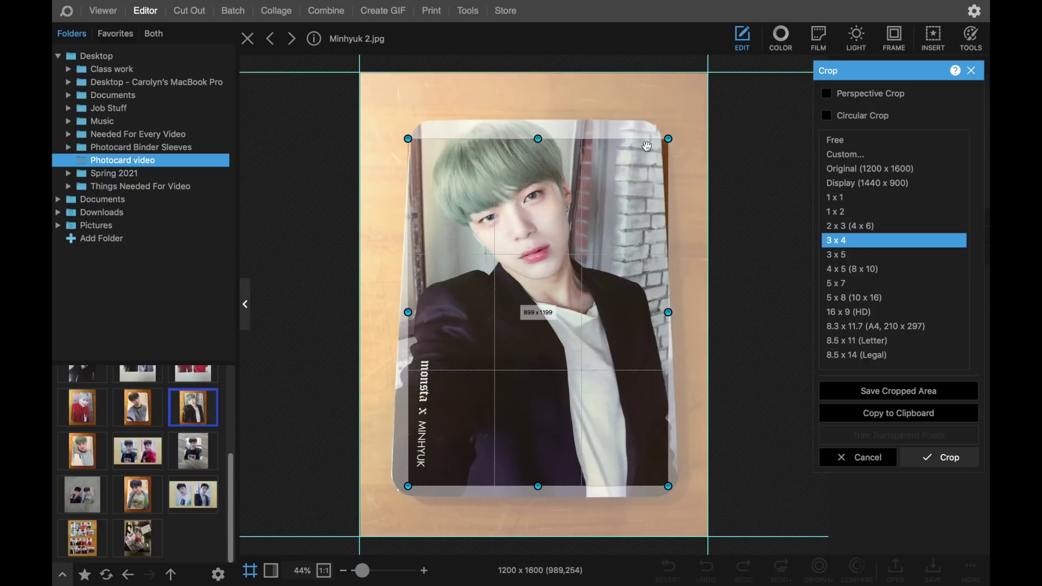
pyautogui.press('Return')
# Save Minhyuk's cropped dark-blazer card as a new file named "minhyuk 2 final"
pyautogui.press('super+s')
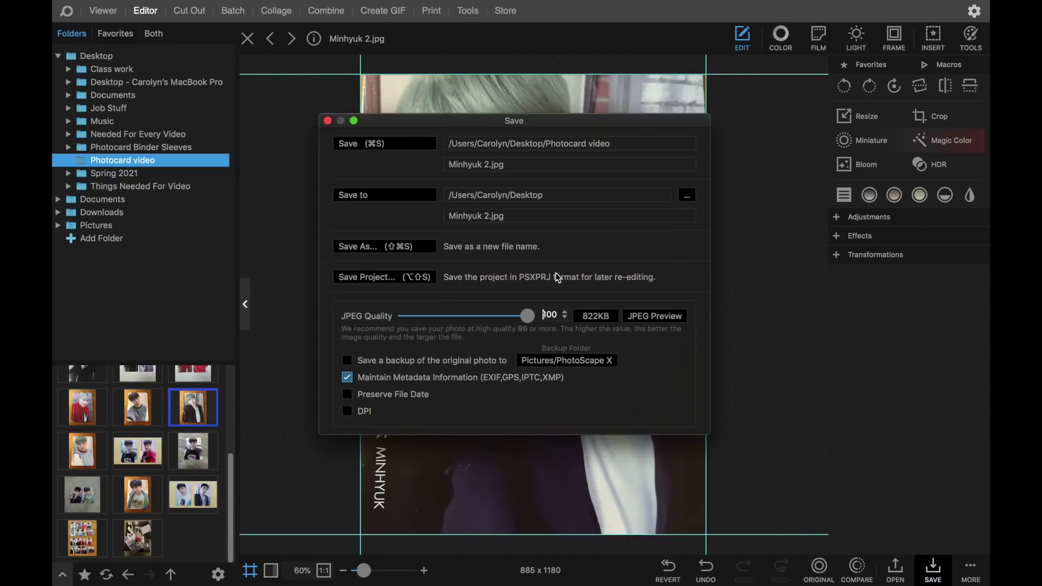
pyautogui.press('super+shift+s')
pyautogui.write('minhyuk 2 final')
pyautogui.press('Return')
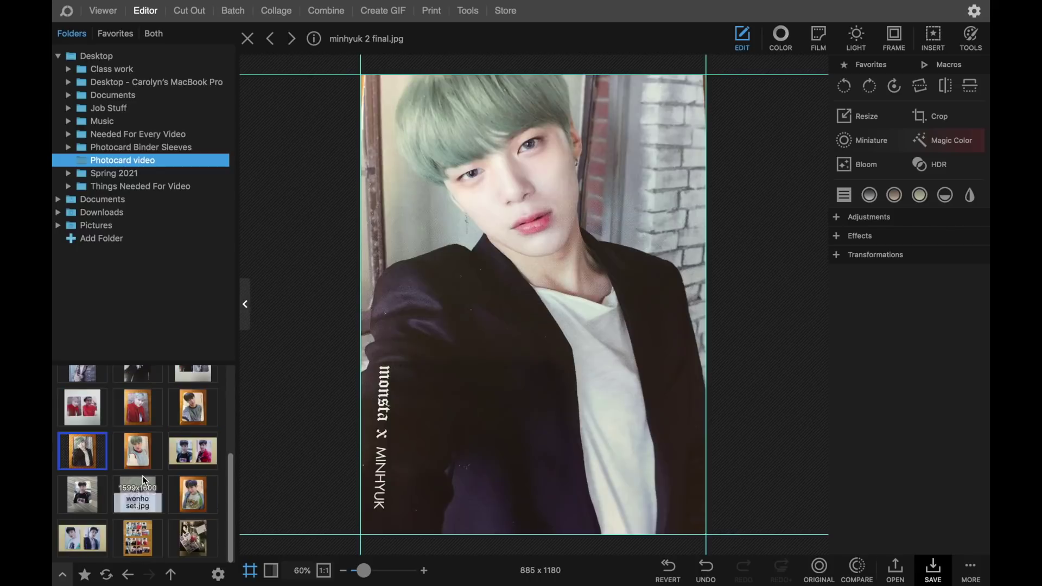
# Open Minhyuk's other card photo and crop it to the card
pyautogui.click(154, 470)
pyautogui.click(936, 120)
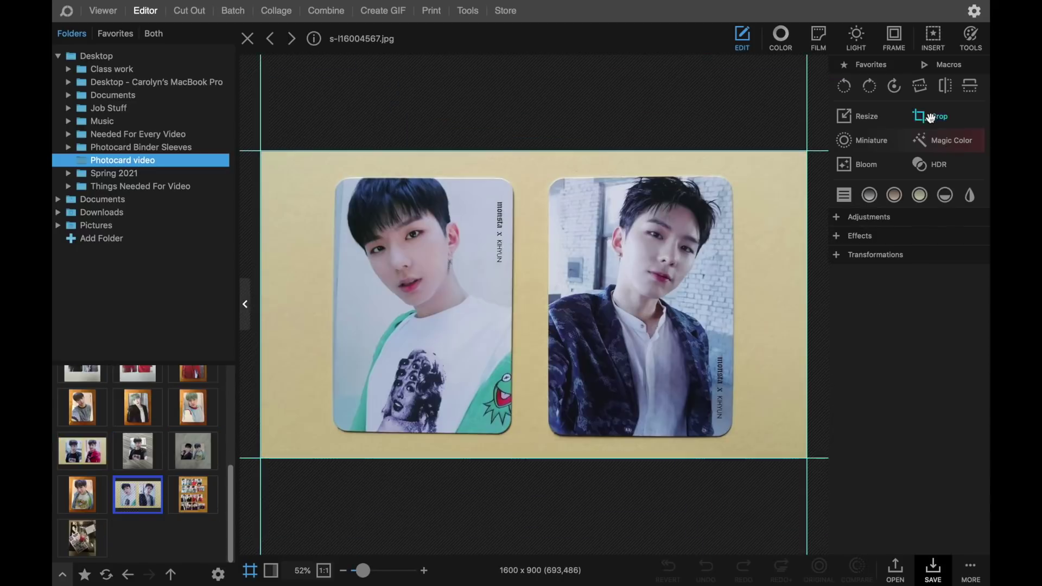
# Crop Kihyun's white T-shirt card in "s-l16004567.jpg" at 3 x 4 to 501 x 668 pixels and save it as a new "kihyun" file
pyautogui.click(930, 119)
pyautogui.moveTo(342, 183); pyautogui.dragTo(513, 413)
pyautogui.moveTo(467, 356); pyautogui.dragTo(465, 358)
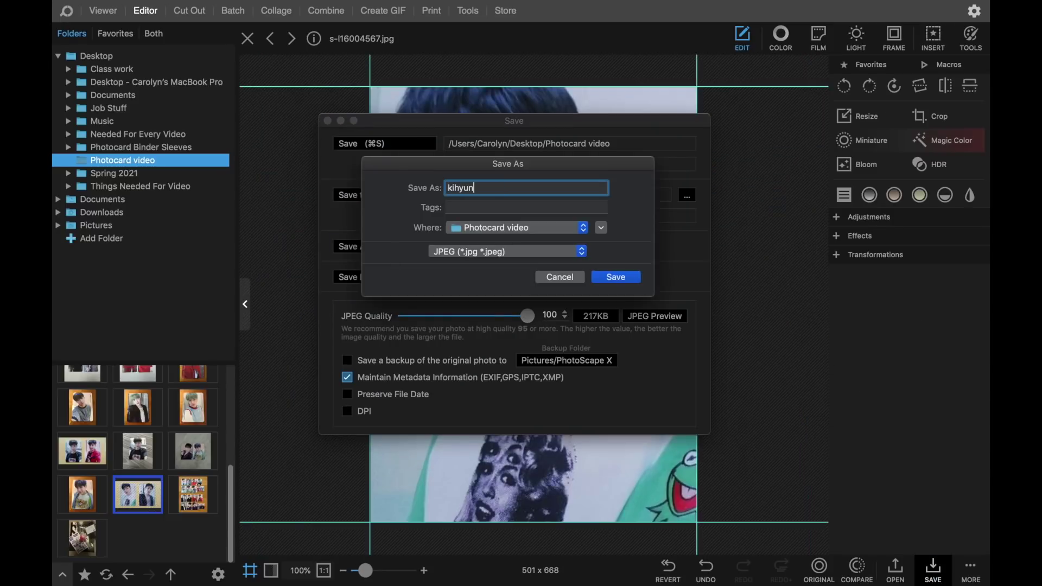
pyautogui.press('Return')
# Reopen "s-l16004567.jpg", crop Kihyun's dark patterned-jacket card at 3 x 4 to 516 x 687 pixels, and save it as "kihyun 2 final"
pyautogui.click(194, 485)
pyautogui.click(936, 116)
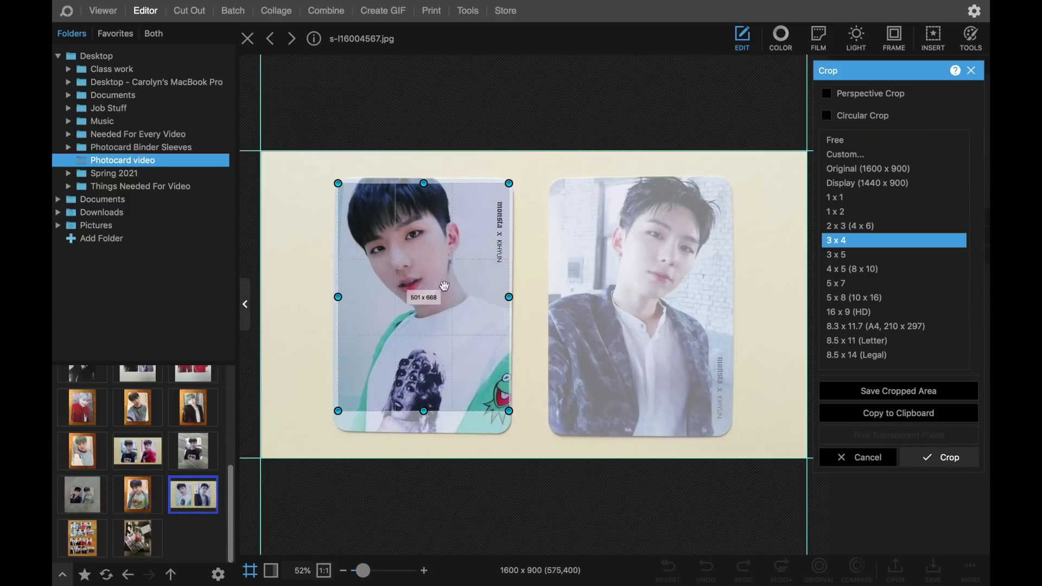
pyautogui.moveTo(391, 291); pyautogui.dragTo(607, 291)
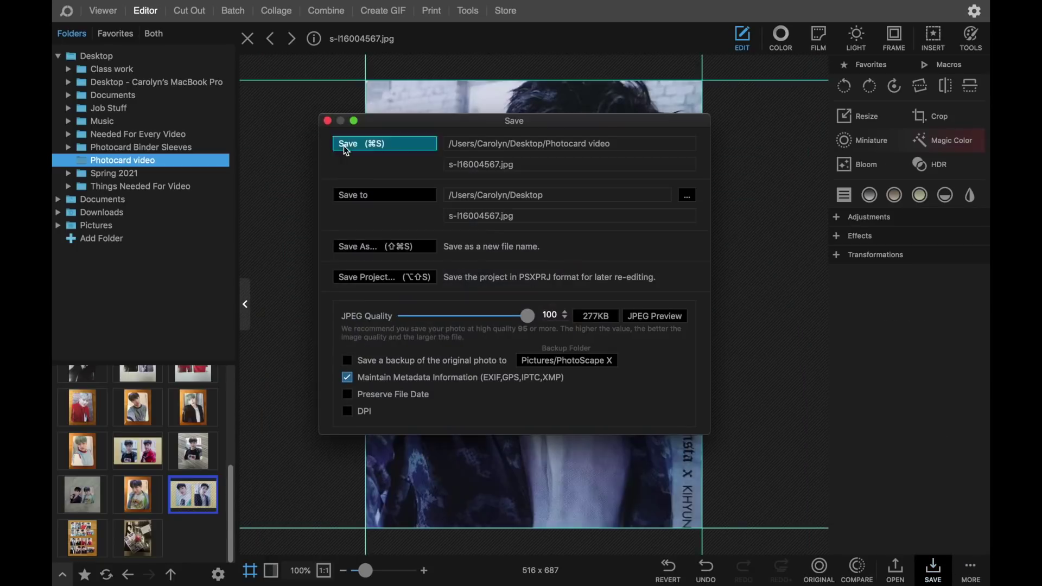
pyautogui.press('Return')
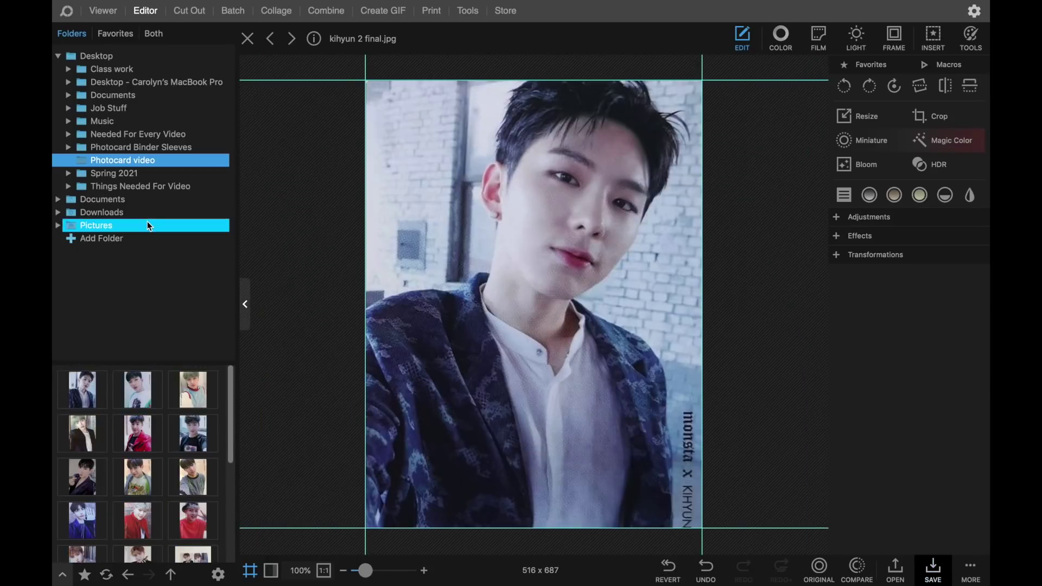
# Open the blank white image "IMG_9569 2.jpg" as the template canvas
pyautogui.click(139, 150)
pyautogui.click(193, 390)
pyautogui.click(123, 185)
pyautogui.click(68, 148)
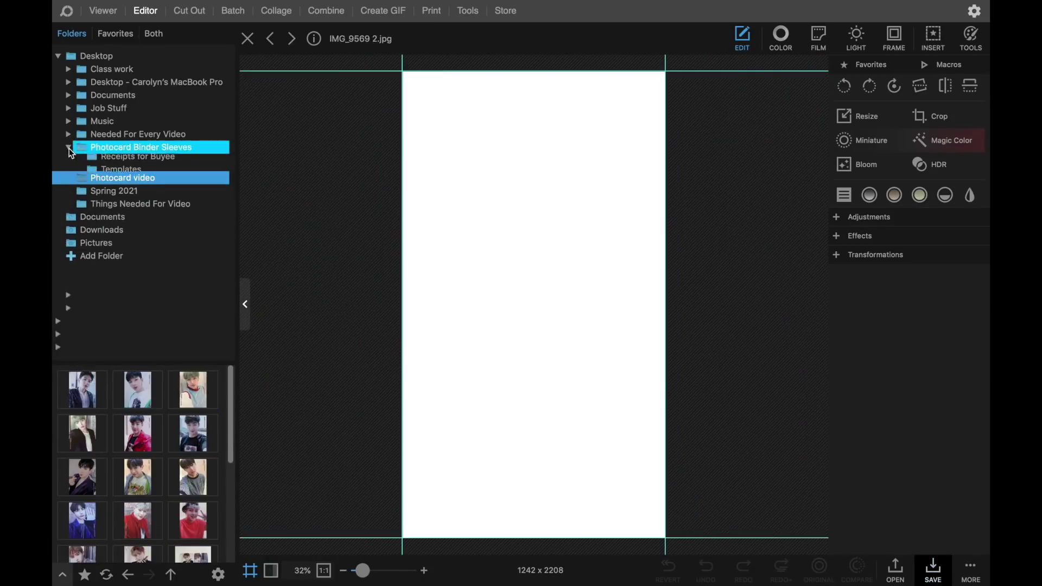
# Resize the blank image to 1080 x 1920 pixels and leave it uncropped
pyautogui.click(867, 117)
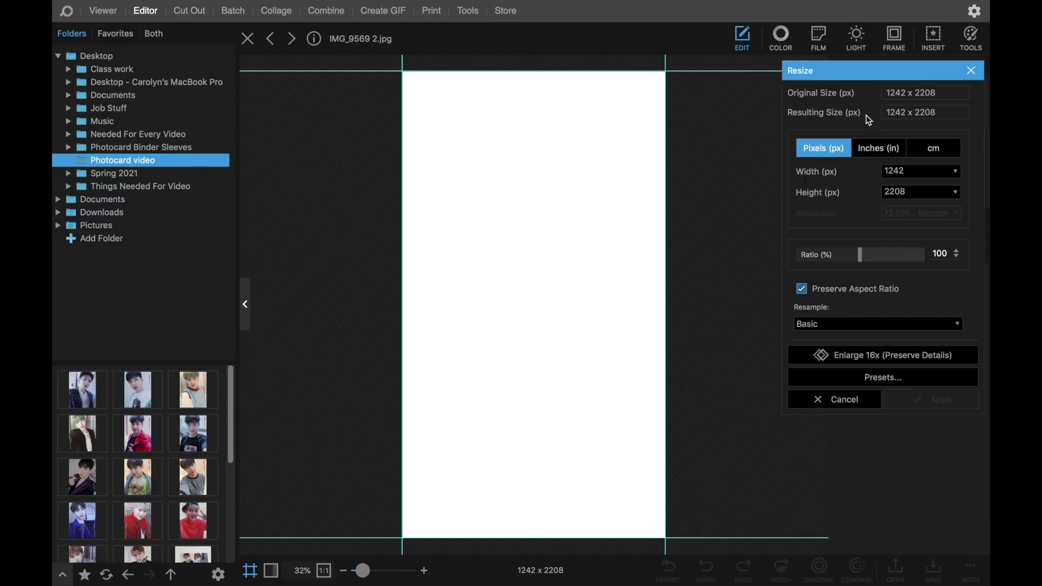
pyautogui.click(972, 71)
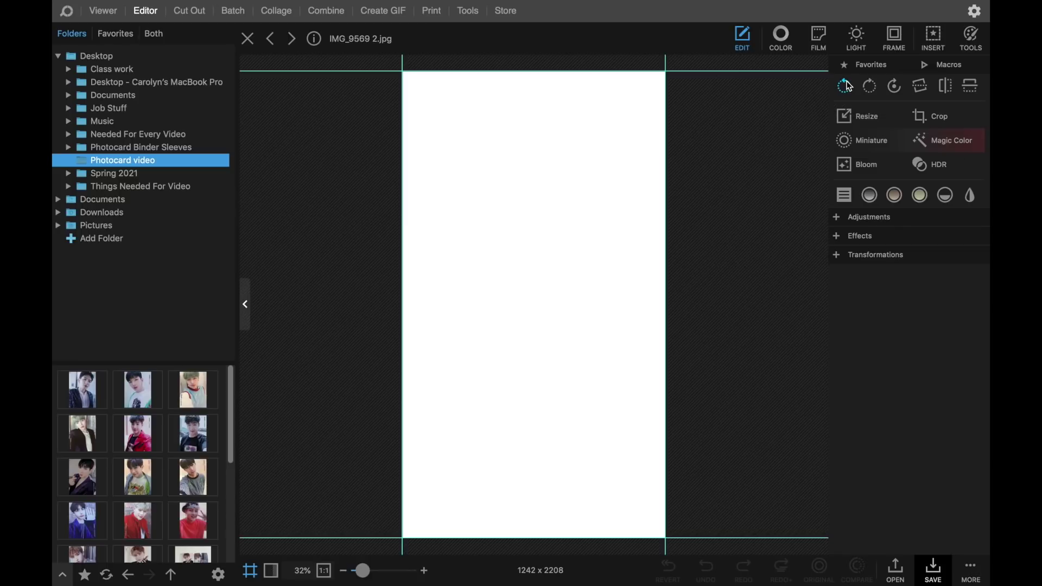
pyautogui.click(867, 116)
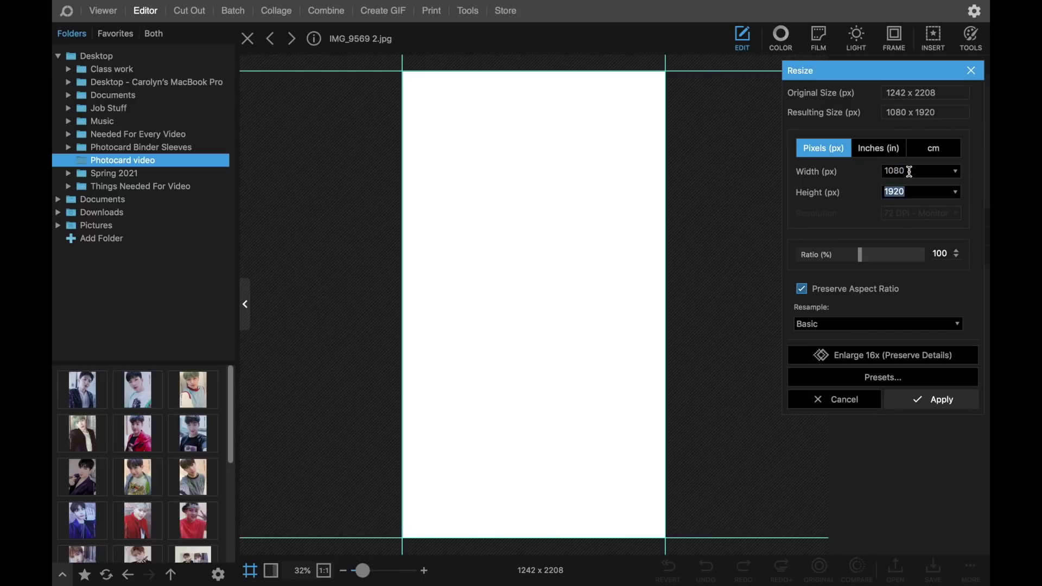
pyautogui.press('Return')
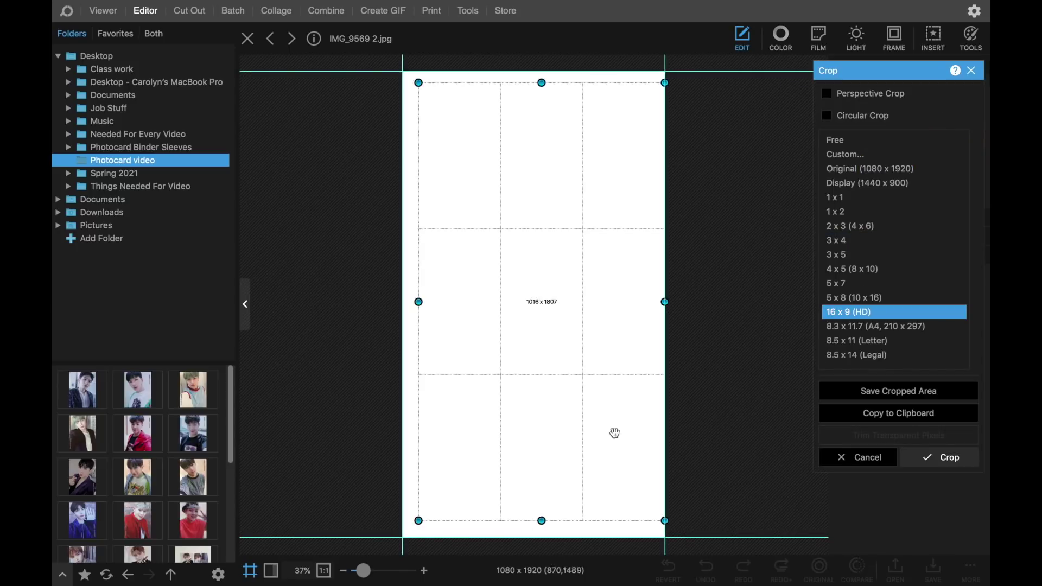
pyautogui.click(858, 461)
# Insert a text object reading "Monsta X" on the blank canvas
pyautogui.click(933, 38)
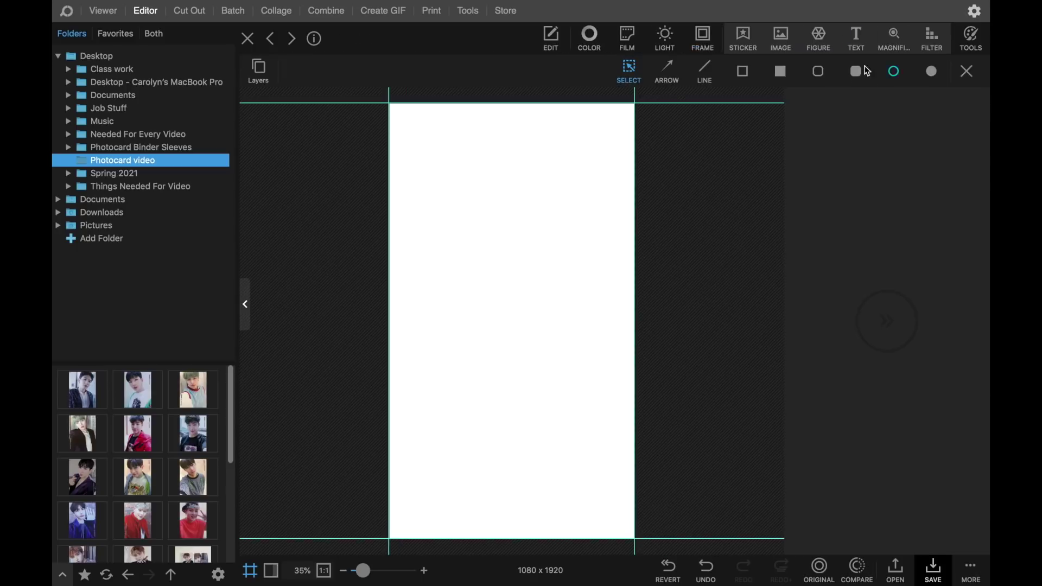
pyautogui.click(856, 38)
pyautogui.write('Monsta X')
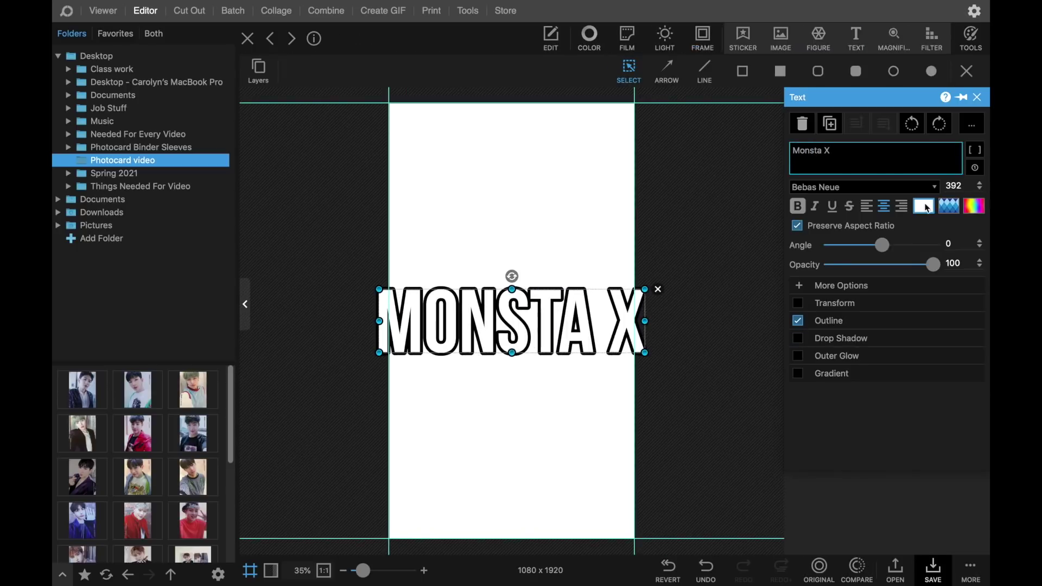
# Restyle the "Monsta X" title with a new fill color and no outline, and place it smaller near the canvas's upper edge
pyautogui.click(924, 207)
pyautogui.click(749, 233)
pyautogui.click(798, 321)
pyautogui.moveTo(645, 289); pyautogui.dragTo(554, 311)
pyautogui.moveTo(472, 334); pyautogui.dragTo(492, 146)
pyautogui.click(478, 271)
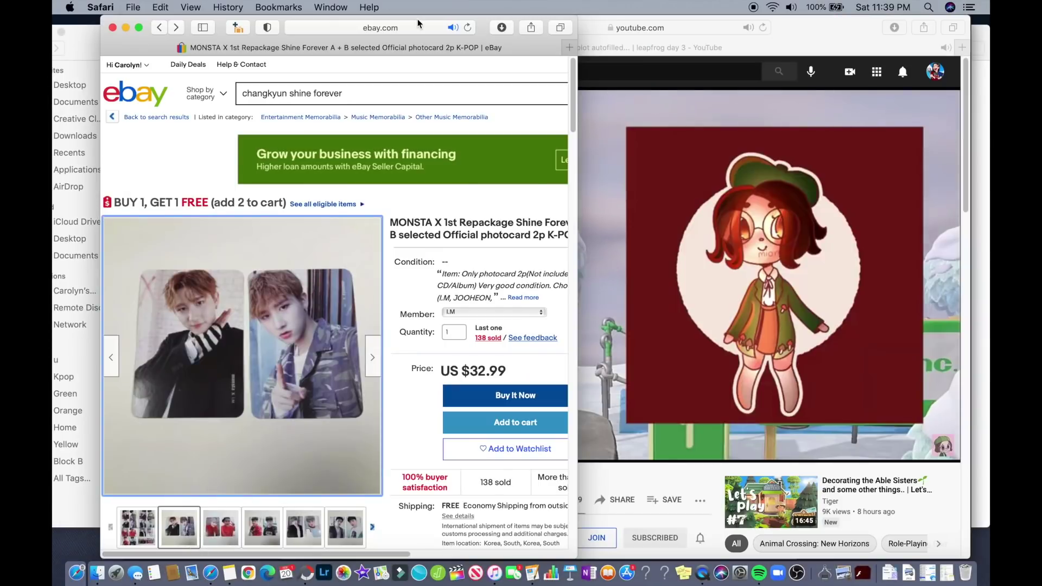
# Switch to Safari and search Google Images for "monsta x shine forever"
pyautogui.press('super+l')
pyautogui.write('monsta x f')
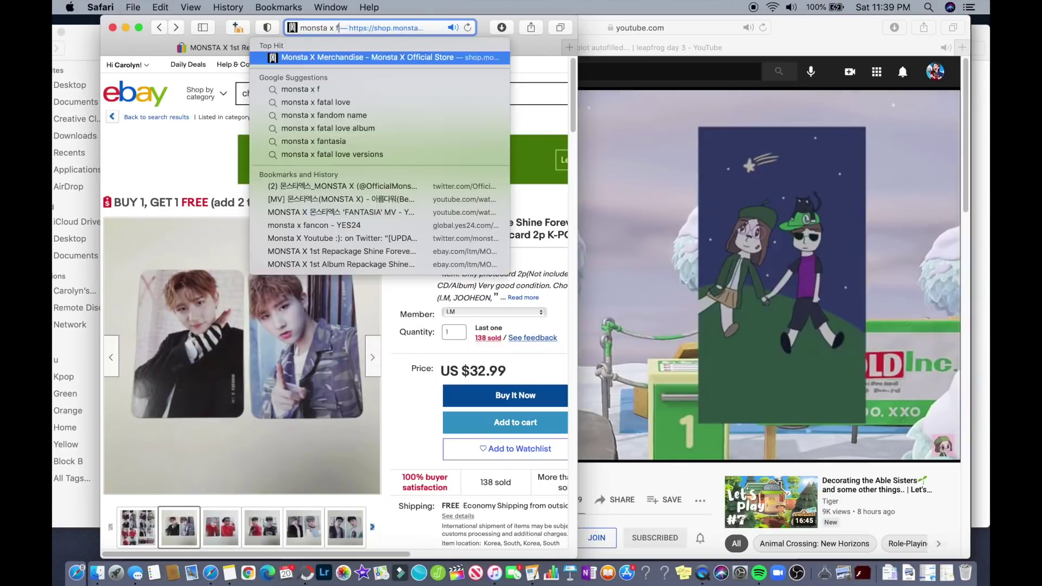
pyautogui.press('BackSpace')
pyautogui.write('shine forever')
pyautogui.press('Return')
pyautogui.click(266, 112)
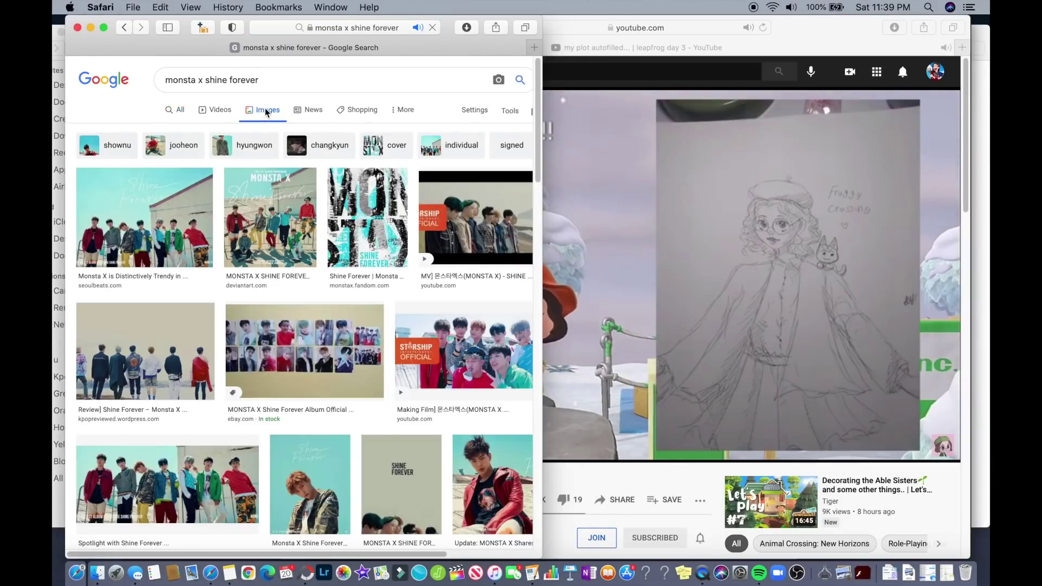
# Save the seoulbeats group photo of Monsta X from the Shine Forever image results and browse its related images
pyautogui.click(152, 250)
pyautogui.rightClick(425, 187)
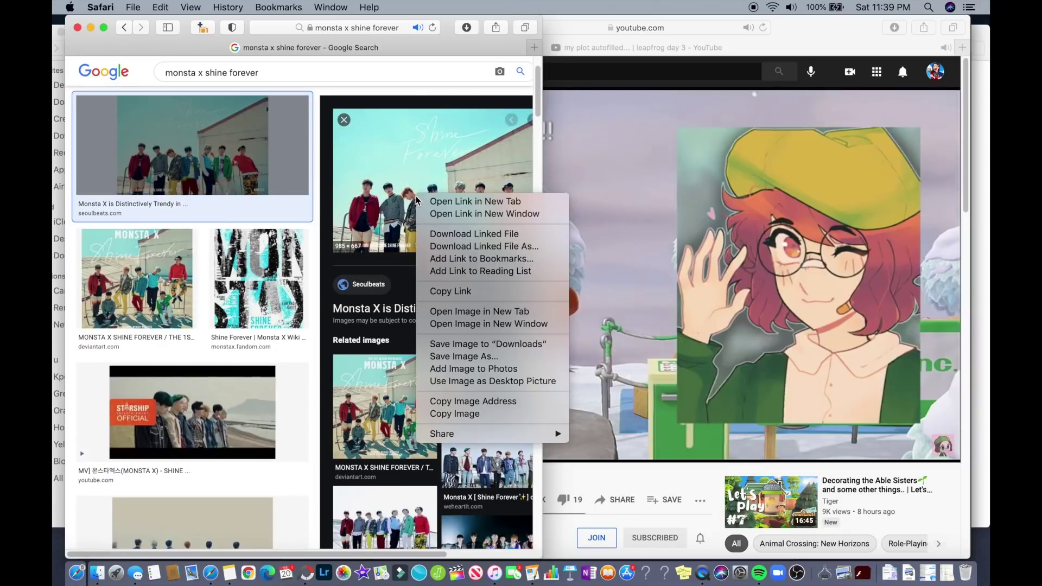
pyautogui.click(443, 353)
pyautogui.click(381, 140)
pyautogui.click(486, 468)
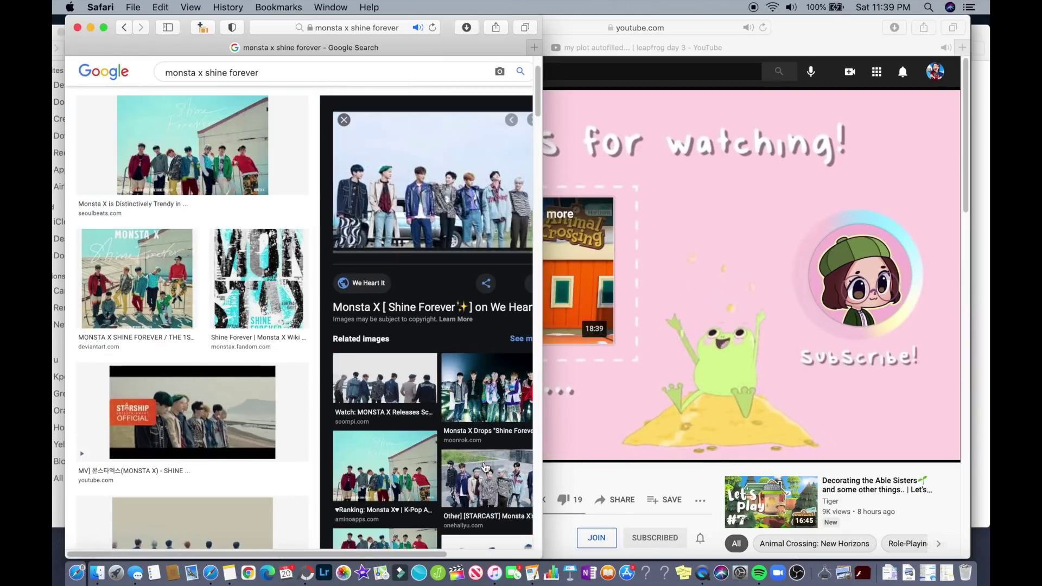
pyautogui.click(467, 396)
pyautogui.click(395, 456)
pyautogui.scroll(-6, 395, 456)
pyautogui.hscroll(-3, 395, 456)
# Switch from the YouTube video to Spotify and try to play "CRY FOR ME" by TWICE
pyautogui.click(737, 247)
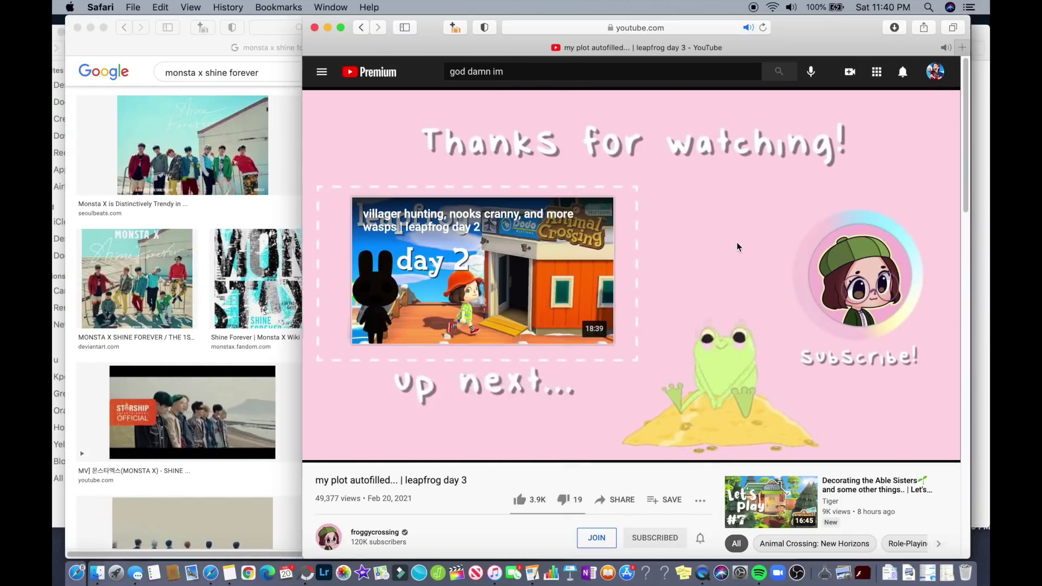
pyautogui.click(686, 247)
pyautogui.click(686, 246)
pyautogui.click(685, 248)
pyautogui.click(759, 573)
pyautogui.click(597, 497)
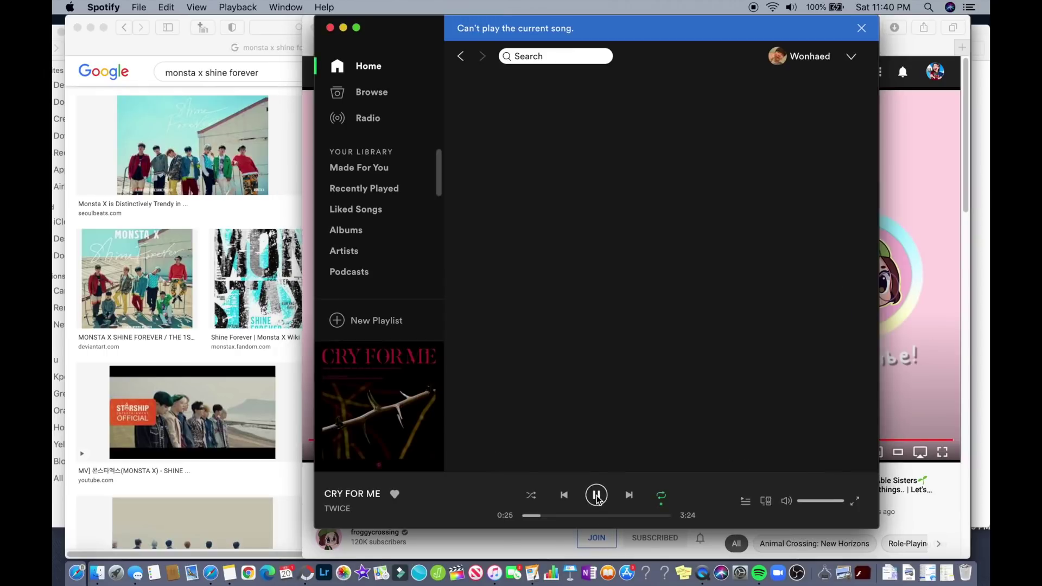
pyautogui.click(307, 299)
# Save the wide thekrazemagazine.com group photo from the Google image results in Safari and look through more Shine Forever pictures
pyautogui.click(191, 206)
pyautogui.scroll(-9, 191, 206)
pyautogui.click(207, 315)
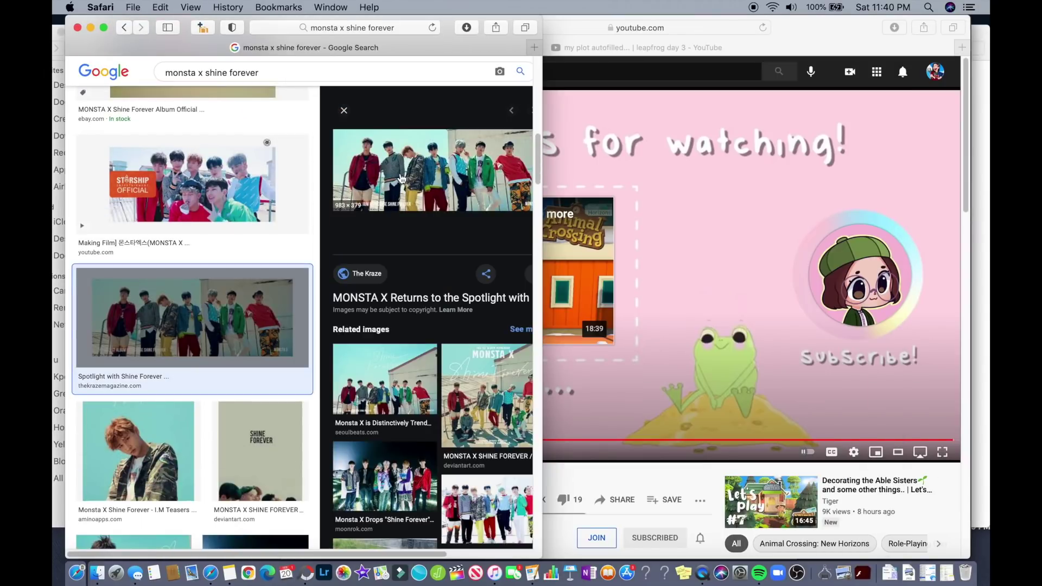
pyautogui.scroll(-10, 433, 317)
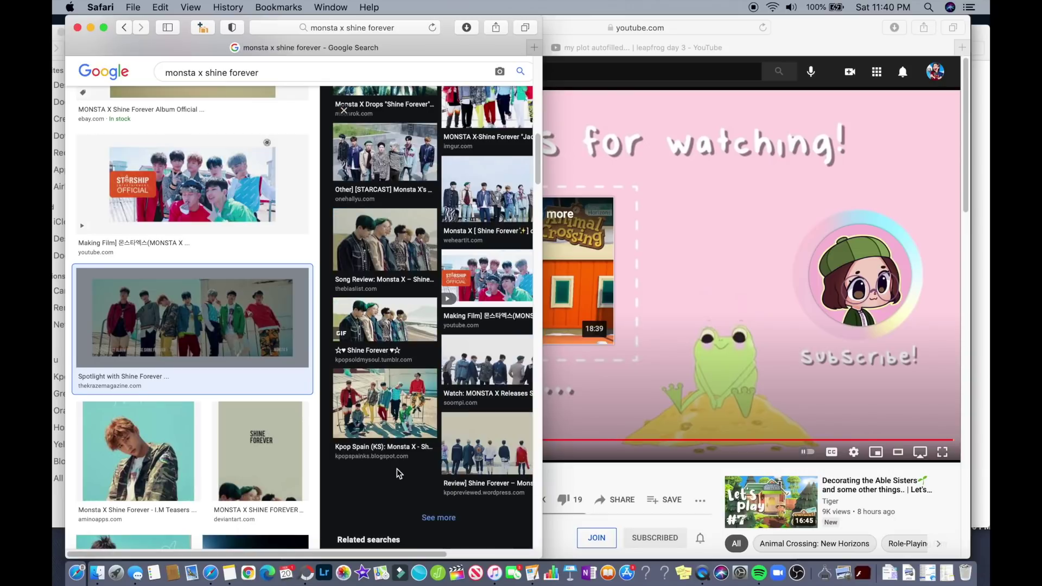
pyautogui.scroll(-8, 170, 409)
pyautogui.scroll(-15, 170, 408)
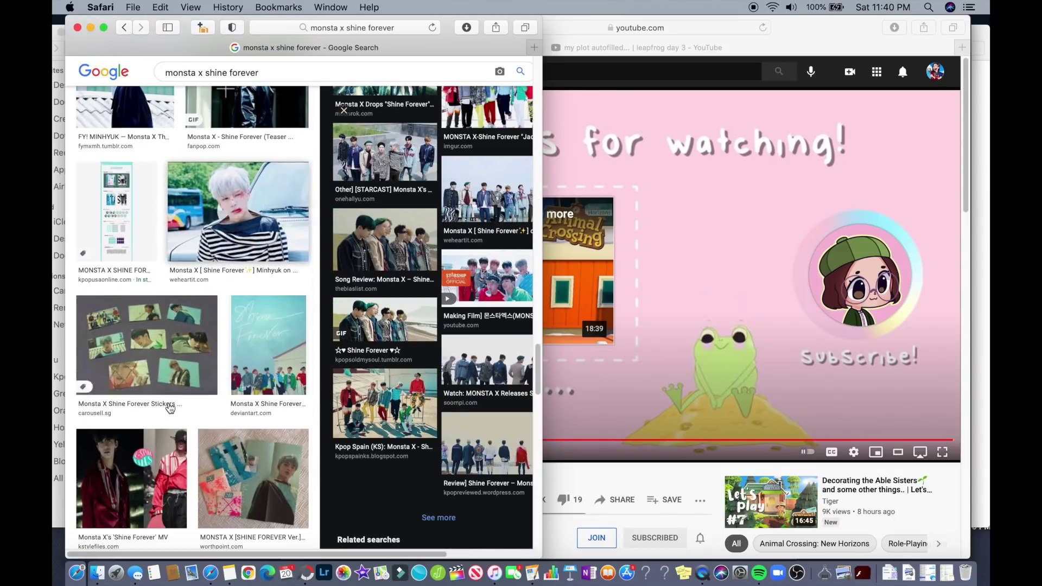
pyautogui.scroll(20, 274, 358)
pyautogui.click(210, 186)
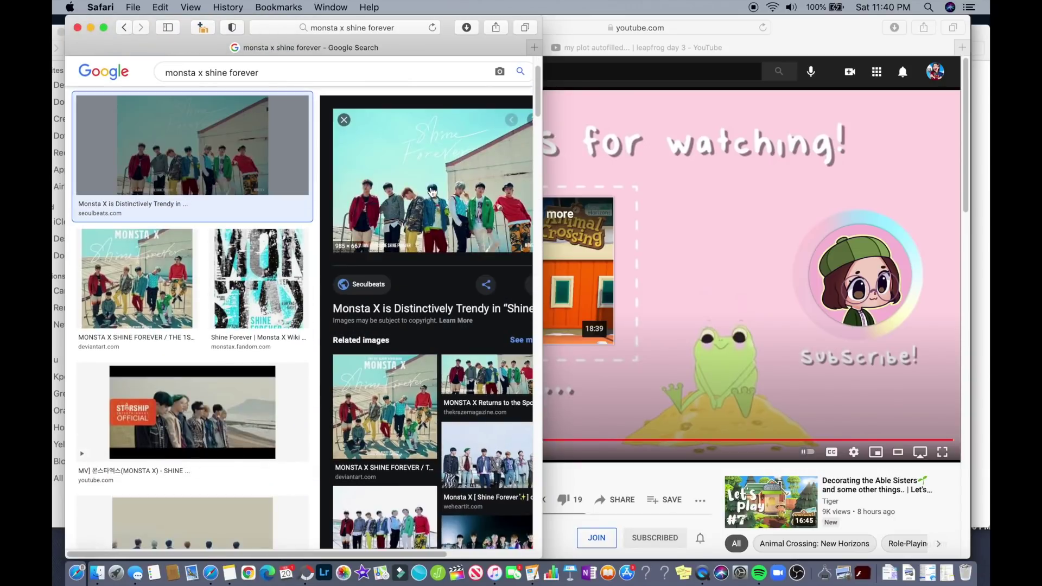
# Switch to PhotoScape X, add the saved seoulbeats group photo to the template, and fit it across the canvas's full width at the upper edge
pyautogui.click(310, 578)
pyautogui.click(161, 23)
pyautogui.click(98, 58)
pyautogui.moveTo(137, 390); pyautogui.dragTo(507, 242)
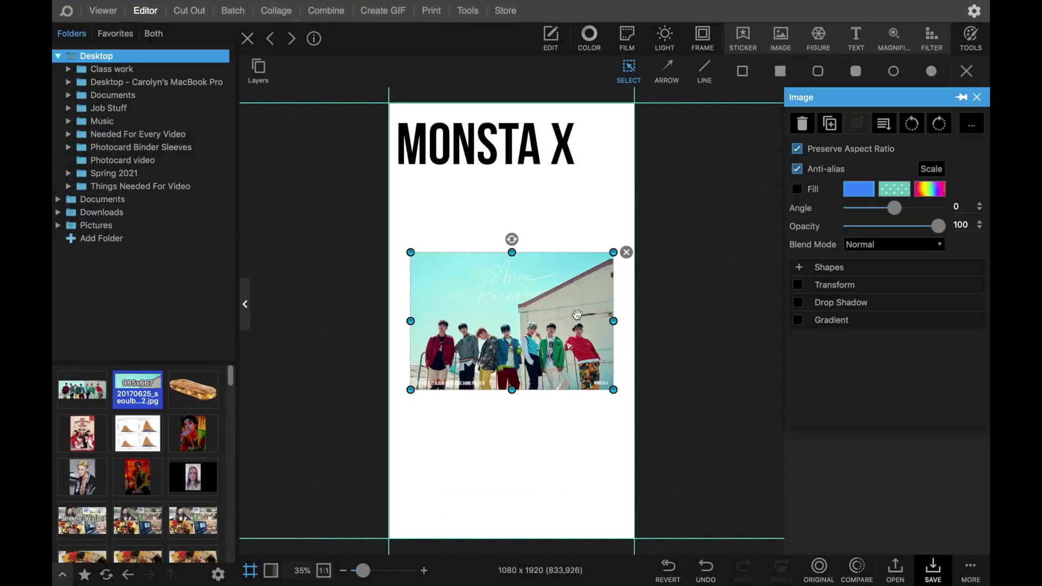
pyautogui.moveTo(577, 314); pyautogui.dragTo(556, 168)
pyautogui.moveTo(592, 241); pyautogui.dragTo(634, 268)
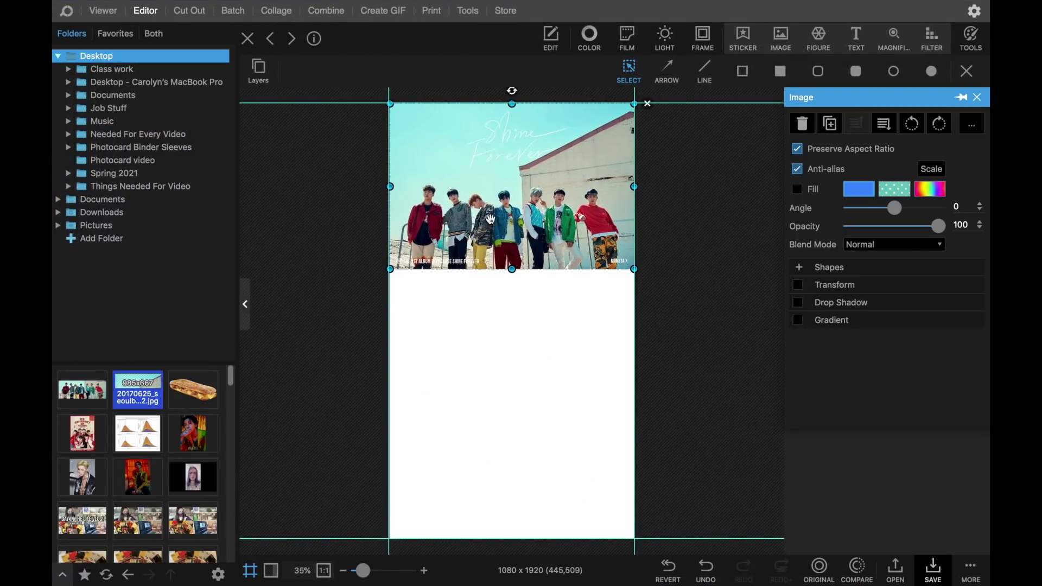
pyautogui.moveTo(491, 218); pyautogui.dragTo(533, 218)
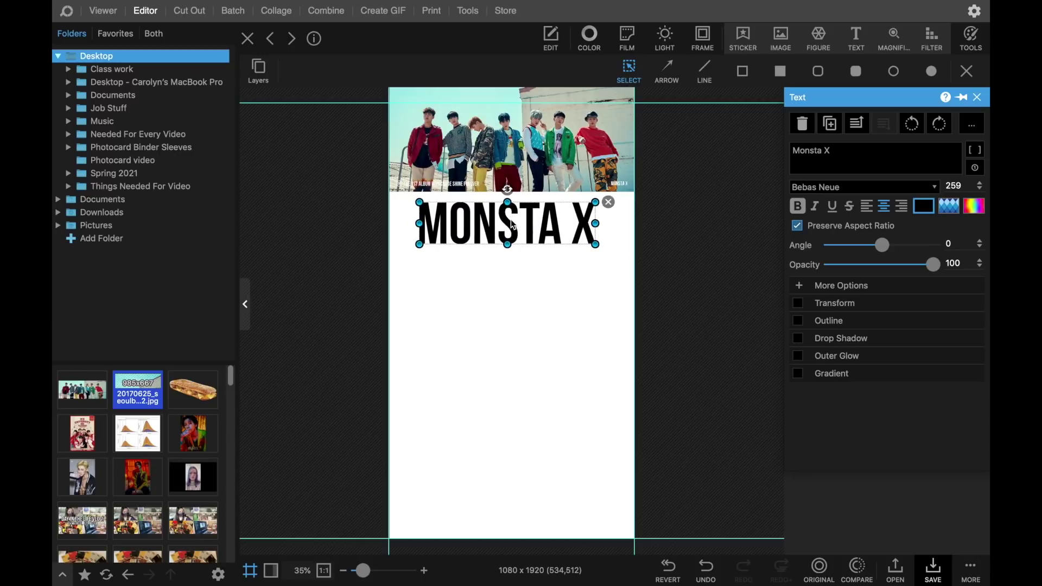
# Change the "Monsta X" title to "Shine Forever" and place it, reduced in size, centred directly below the group photo
pyautogui.click(527, 139)
pyautogui.click(550, 223)
pyautogui.click(834, 161)
pyautogui.write('Shine For')
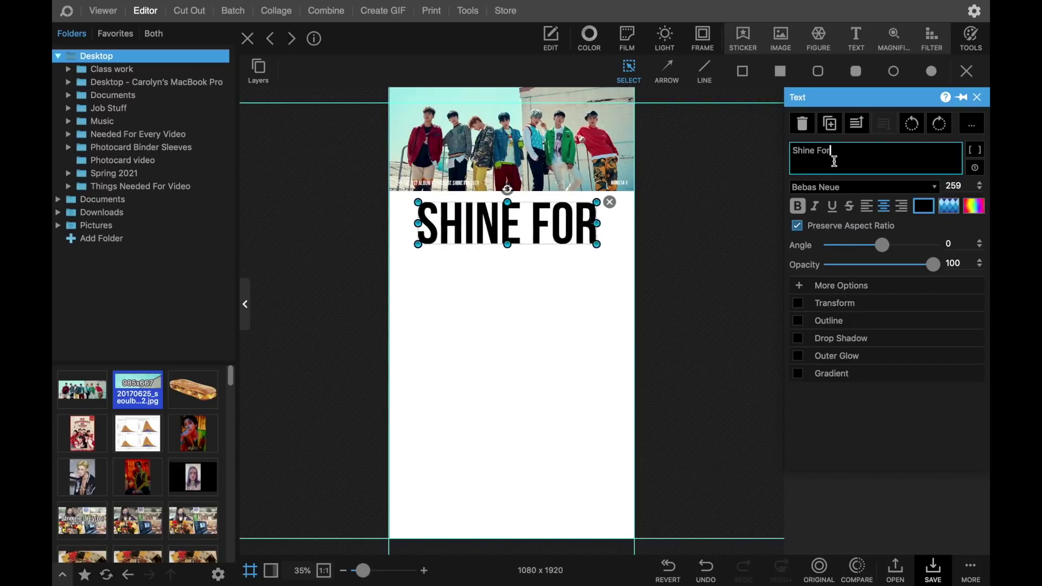
pyautogui.write('ever')
pyautogui.moveTo(642, 203); pyautogui.dragTo(583, 212)
pyautogui.moveTo(521, 227); pyautogui.dragTo(556, 213)
# Add a second text object reading "Ot7 template" and place it small and centred below the "Shine Forever" title
pyautogui.click(855, 38)
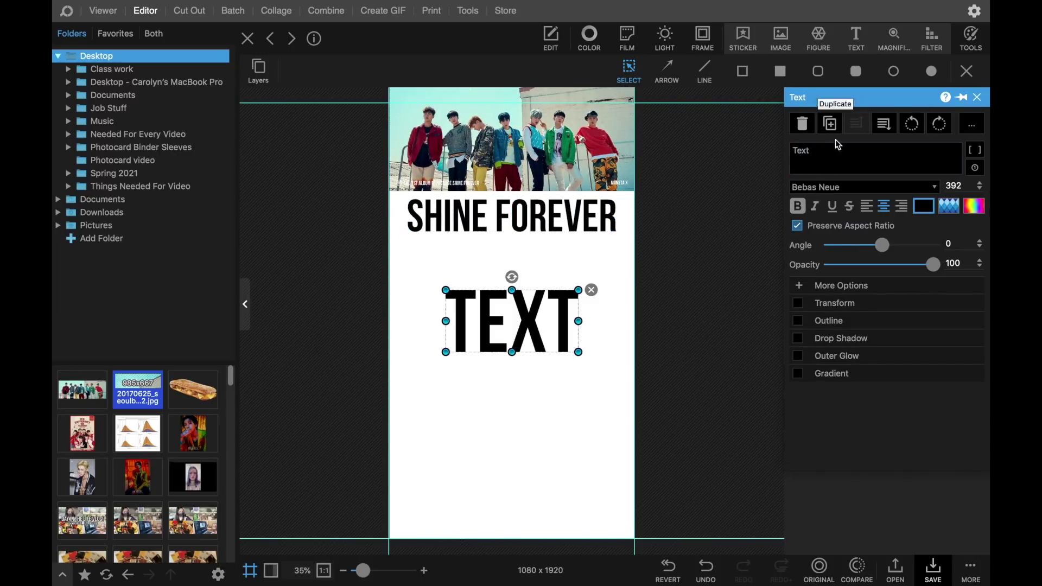
pyautogui.click(836, 155)
pyautogui.write('Ot7 template')
pyautogui.moveTo(704, 290); pyautogui.dragTo(436, 333)
pyautogui.moveTo(412, 335); pyautogui.dragTo(529, 252)
pyautogui.click(624, 309)
pyautogui.scroll(3, 624, 309)
pyautogui.scroll(-4, 623, 310)
pyautogui.scroll(3, 563, 318)
pyautogui.scroll(-4, 515, 206)
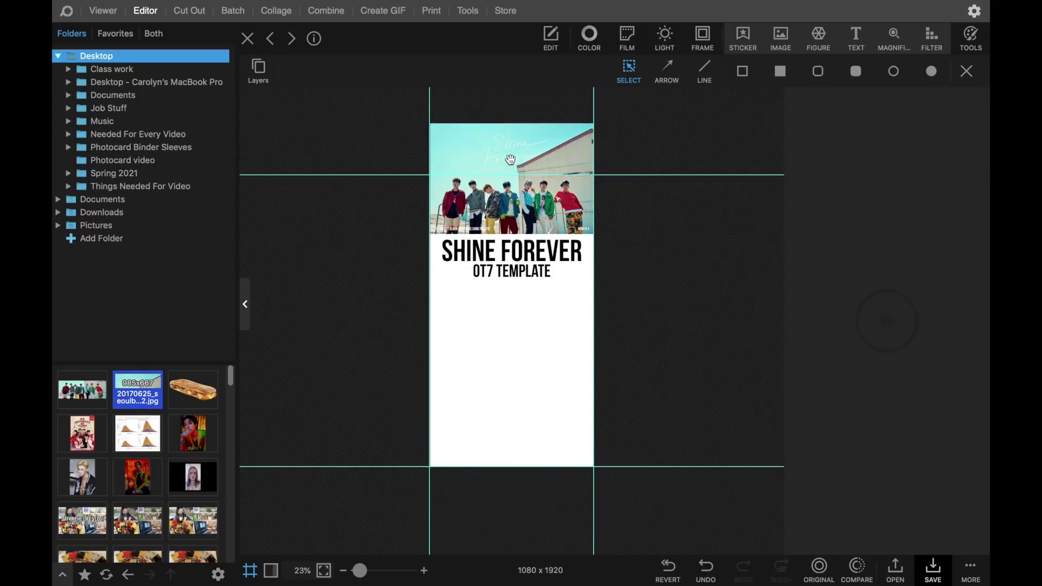
pyautogui.click(510, 160)
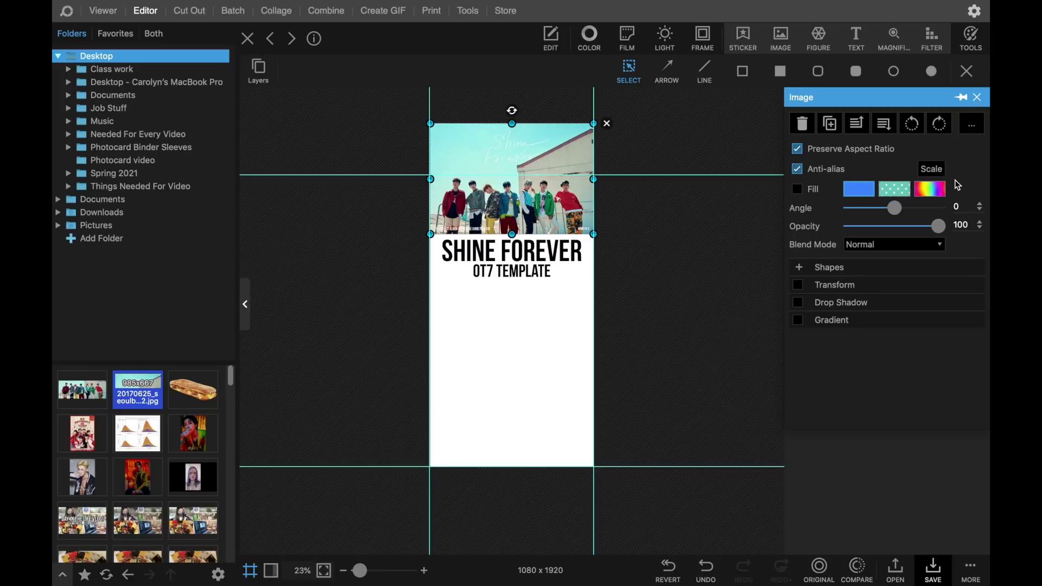
pyautogui.click(799, 269)
pyautogui.click(799, 270)
# Open 20170625_seoulbeats_monstax2 from the Desktop folder in Finder, take a screenshot of its upper sky section, and return to PhotoScape X
pyautogui.click(87, 21)
pyautogui.click(77, 573)
pyautogui.click(53, 90)
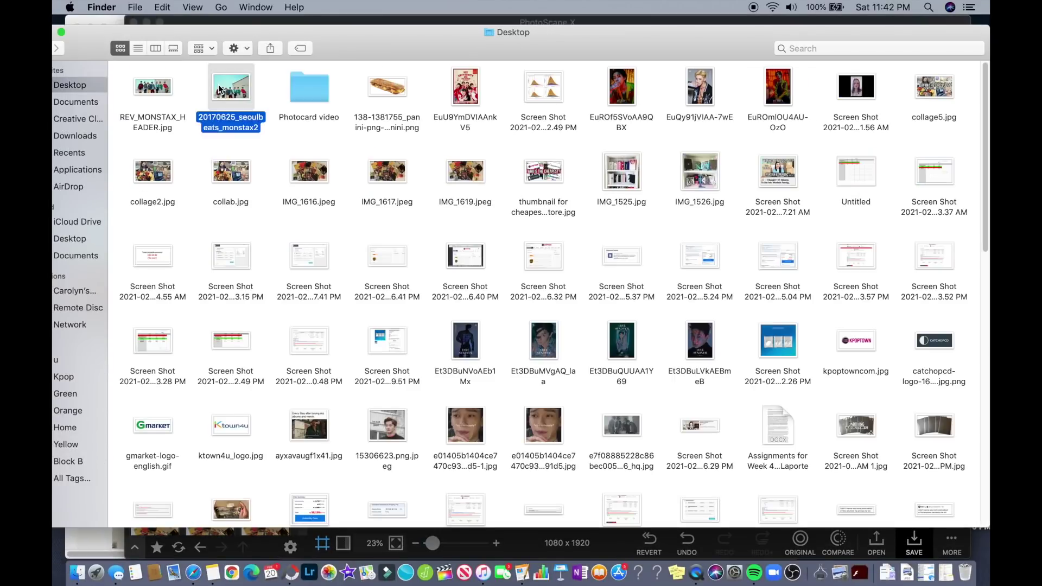
pyautogui.press('super+o')
pyautogui.moveTo(55, 54); pyautogui.dragTo(696, 260)
pyautogui.click(64, 24)
pyautogui.click(290, 573)
pyautogui.click(159, 22)
# Try the sky screenshot as a strip along the canvas's lower edge and delete it
pyautogui.moveTo(81, 390); pyautogui.dragTo(465, 408)
pyautogui.moveTo(516, 331); pyautogui.dragTo(506, 452)
pyautogui.scroll(5, 654, 428)
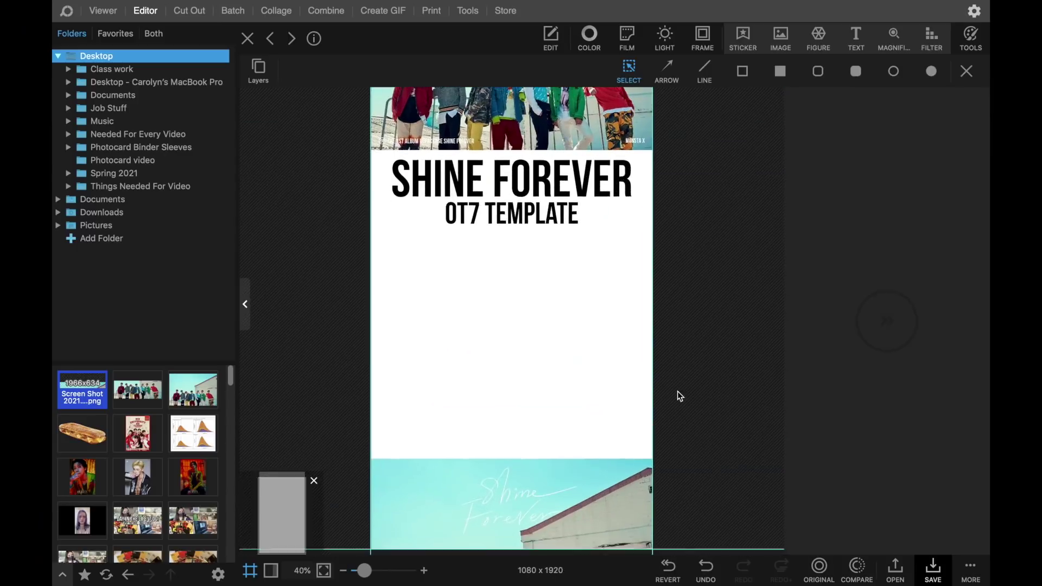
pyautogui.scroll(-5, 679, 395)
pyautogui.click(461, 460)
pyautogui.press('Delete')
# Add the sky screenshot below the titles as a color reference and draw a filled rectangle across the canvas's lower edge
pyautogui.moveTo(76, 386); pyautogui.dragTo(494, 405)
pyautogui.moveTo(509, 332)
pyautogui.mouseDown()
pyautogui.moveTo(491, 472)
pyautogui.moveTo(535, 362)
pyautogui.mouseUp()
pyautogui.click(781, 71)
pyautogui.moveTo(430, 432); pyautogui.dragTo(580, 457)
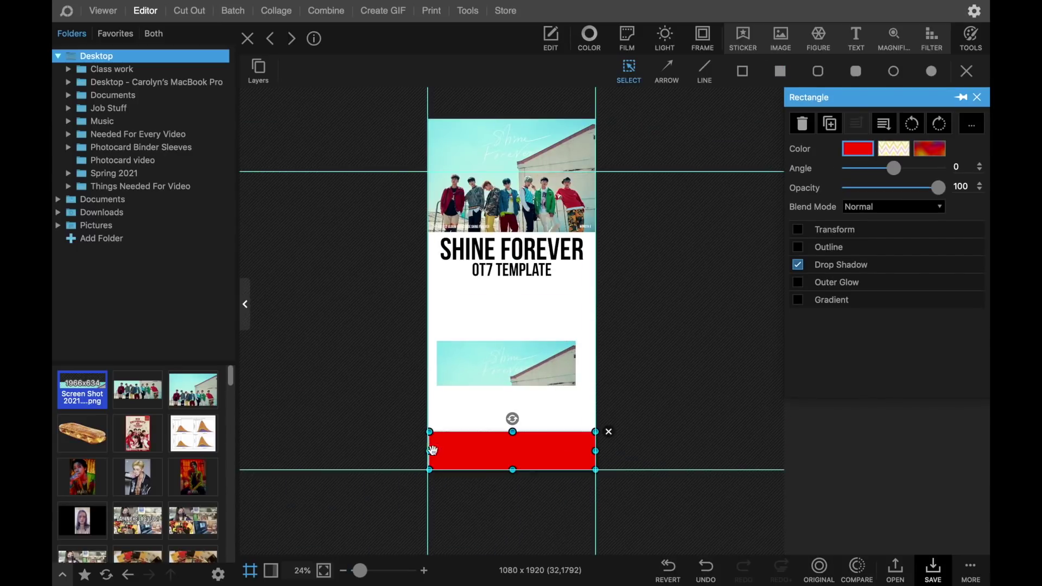
pyautogui.scroll(3, 431, 456)
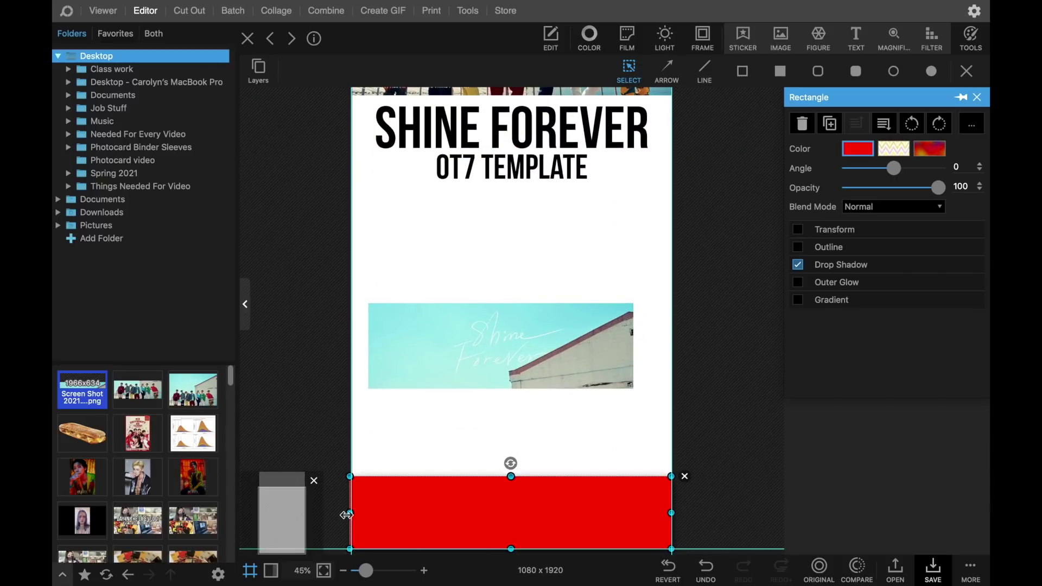
# Recolor the rectangle at the canvas's lower edge with the aqua of the sky screenshot, and delete the screenshot
pyautogui.click(859, 149)
pyautogui.click(939, 282)
pyautogui.click(505, 350)
pyautogui.press('Delete')
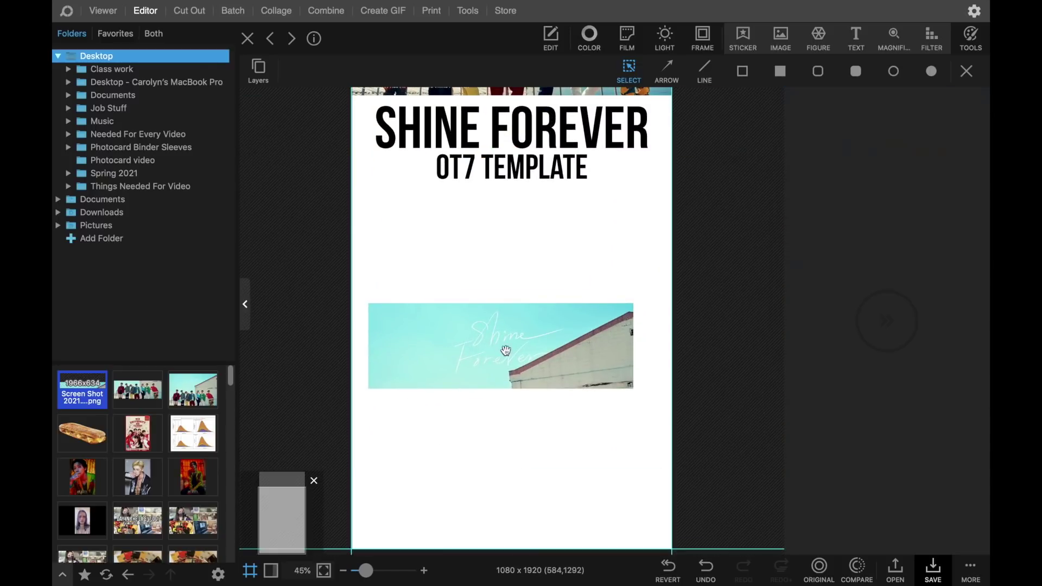
pyautogui.press('super+z')
pyautogui.click(578, 374)
pyautogui.press('Delete')
pyautogui.click(586, 482)
pyautogui.click(671, 316)
# Replace the group photo above the title with the wide REV_MONSTAX_HEADER.jpg, fitted to the full canvas width
pyautogui.scroll(-4, 640, 293)
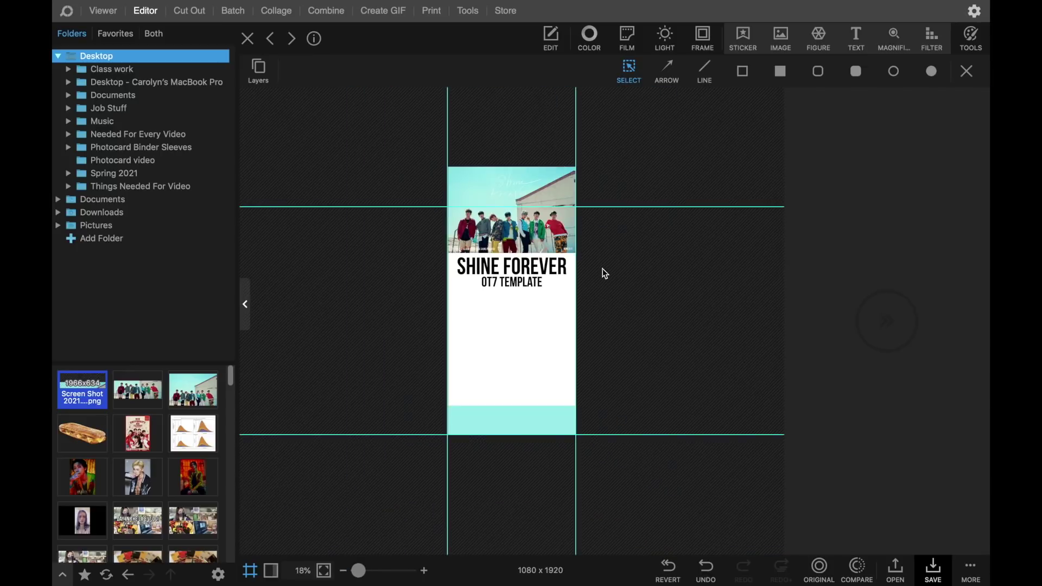
pyautogui.moveTo(132, 383); pyautogui.dragTo(507, 228)
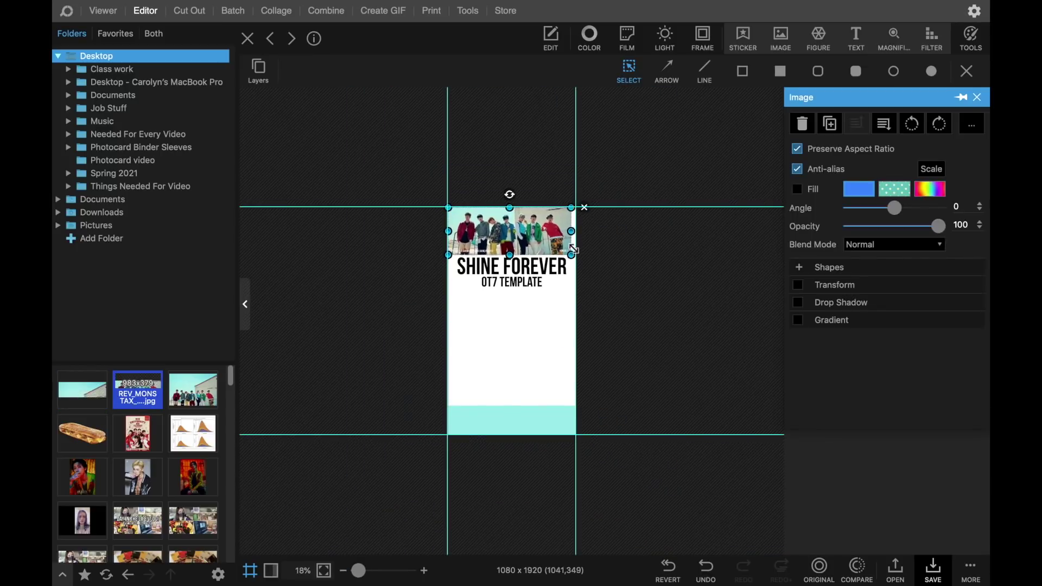
pyautogui.moveTo(573, 249); pyautogui.dragTo(578, 251)
pyautogui.scroll(5, 548, 252)
pyautogui.scroll(4, 547, 254)
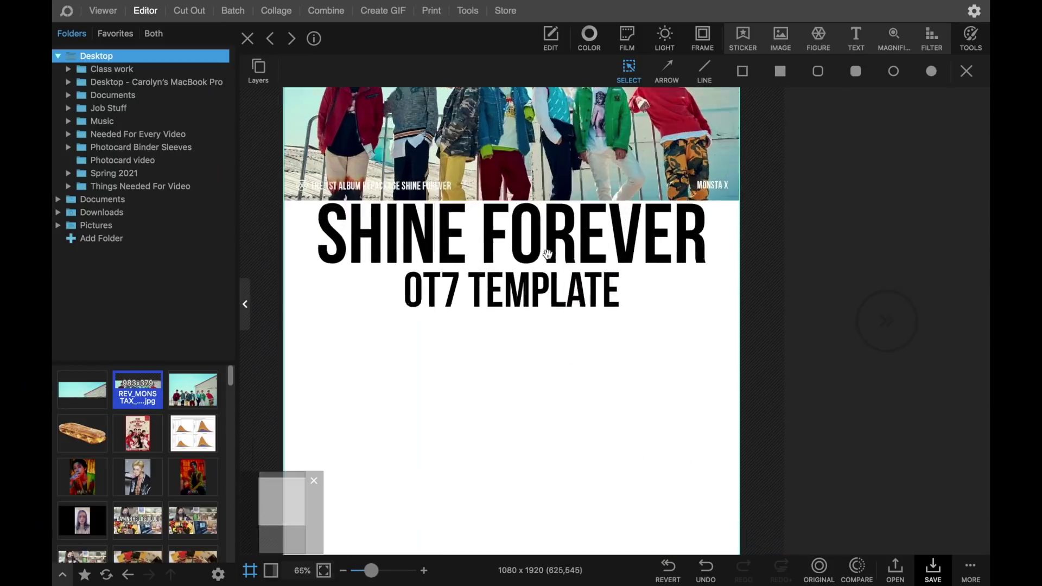
pyautogui.scroll(-3, 516, 255)
pyautogui.click(489, 255)
pyautogui.click(581, 351)
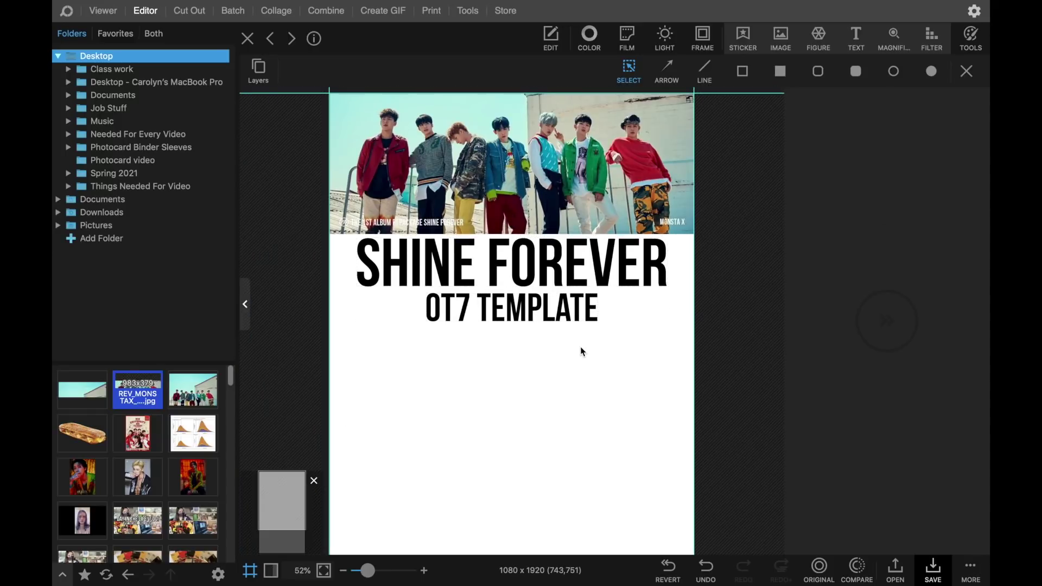
# Draw a filled aqua rectangle as a backing label behind the "OT7 TEMPLATE" subtitle
pyautogui.click(780, 72)
pyautogui.moveTo(421, 292); pyautogui.dragTo(640, 301)
pyautogui.scroll(3, 499, 327)
# Recolor the "OT7 TEMPLATE" subtitle white and give it an outline without a drop shadow
pyautogui.click(576, 302)
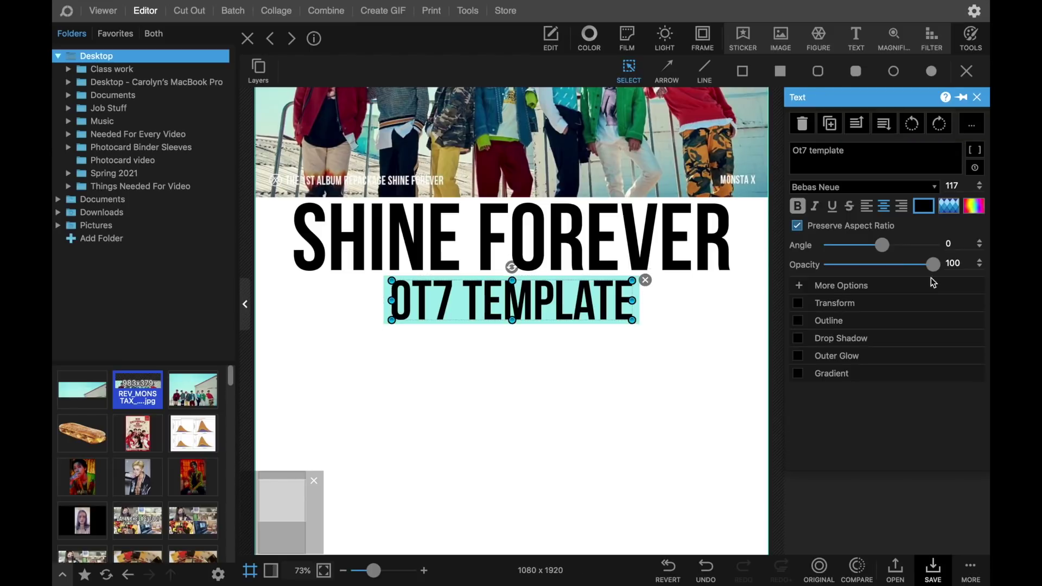
pyautogui.click(923, 207)
pyautogui.click(746, 455)
pyautogui.click(972, 501)
pyautogui.click(798, 321)
pyautogui.click(798, 381)
pyautogui.click(576, 301)
pyautogui.click(798, 338)
pyautogui.click(582, 361)
pyautogui.scroll(-5, 581, 361)
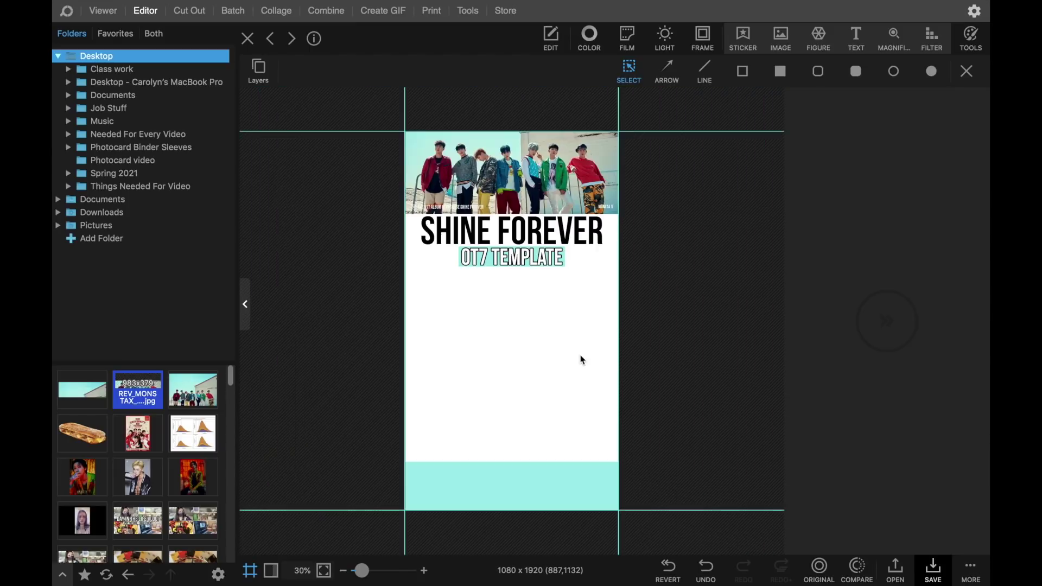
# Add a drop shadow to the aqua rectangle behind the subtitle
pyautogui.scroll(5, 621, 254)
pyautogui.click(618, 199)
pyautogui.click(798, 264)
pyautogui.click(650, 267)
pyautogui.scroll(-5, 651, 268)
pyautogui.scroll(5, 574, 230)
# Restore the "OT7 TEMPLATE" subtitle to black without an outline and delete the aqua rectangle behind it
pyautogui.click(605, 268)
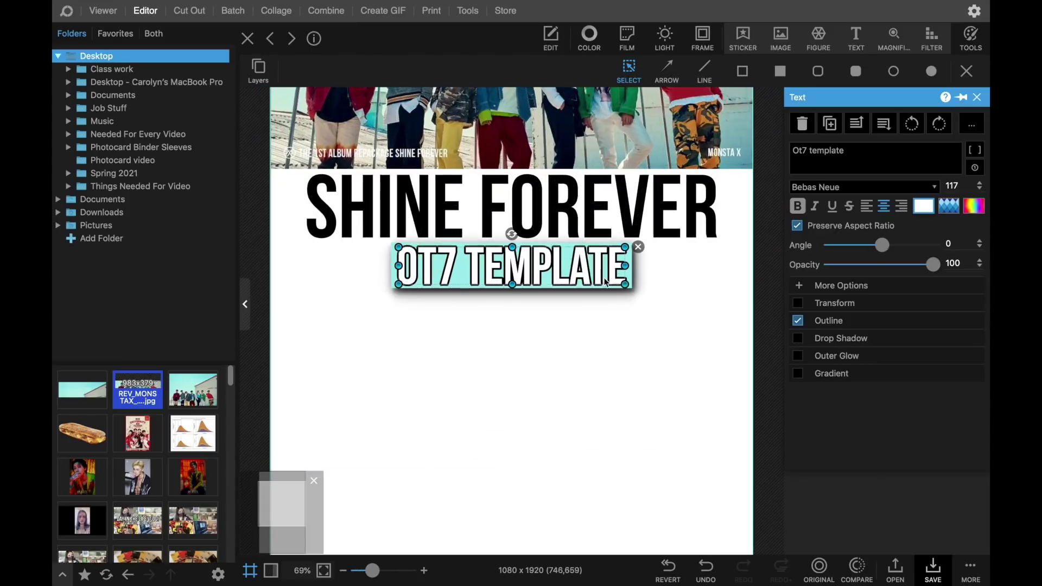
pyautogui.click(924, 206)
pyautogui.click(810, 451)
pyautogui.click(972, 501)
pyautogui.click(797, 321)
pyautogui.click(613, 286)
pyautogui.press('Delete')
pyautogui.scroll(-5, 612, 291)
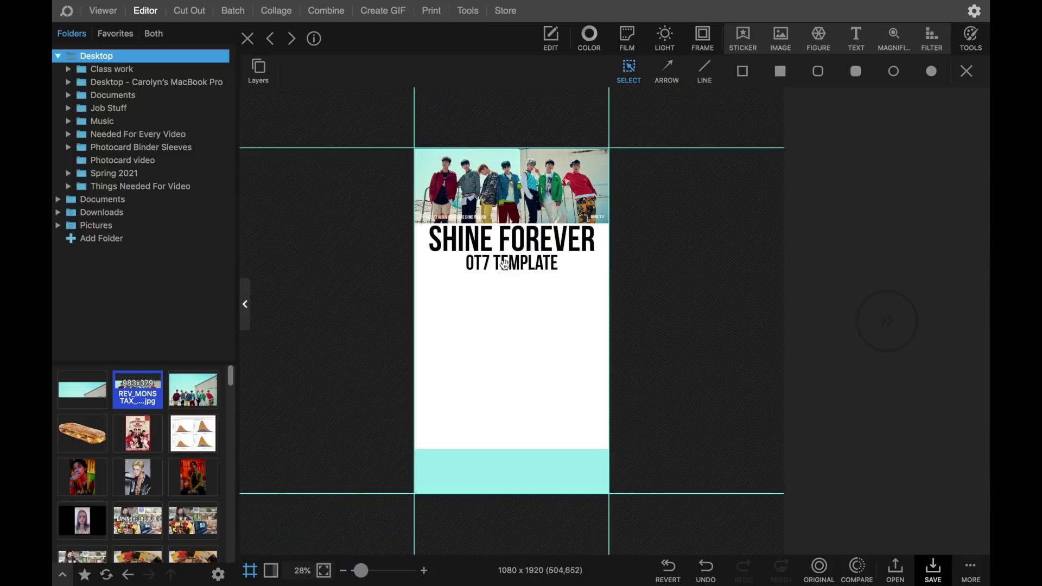
# Set the subtitle's font to Athelas and rewrite its text in capitals as "OT7 TEMPLATE"
pyautogui.click(513, 262)
pyautogui.click(863, 186)
pyautogui.click(841, 359)
pyautogui.click(894, 152)
pyautogui.press('BackSpace')
pyautogui.press('BackSpace')
pyautogui.press('BackSpace')
pyautogui.press('BackSpace')
pyautogui.press('BackSpace')
pyautogui.press('BackSpace')
pyautogui.press('BackSpace')
pyautogui.press('BackSpace')
pyautogui.press('BackSpace')
pyautogui.press('BackSpace')
pyautogui.press('BackSpace')
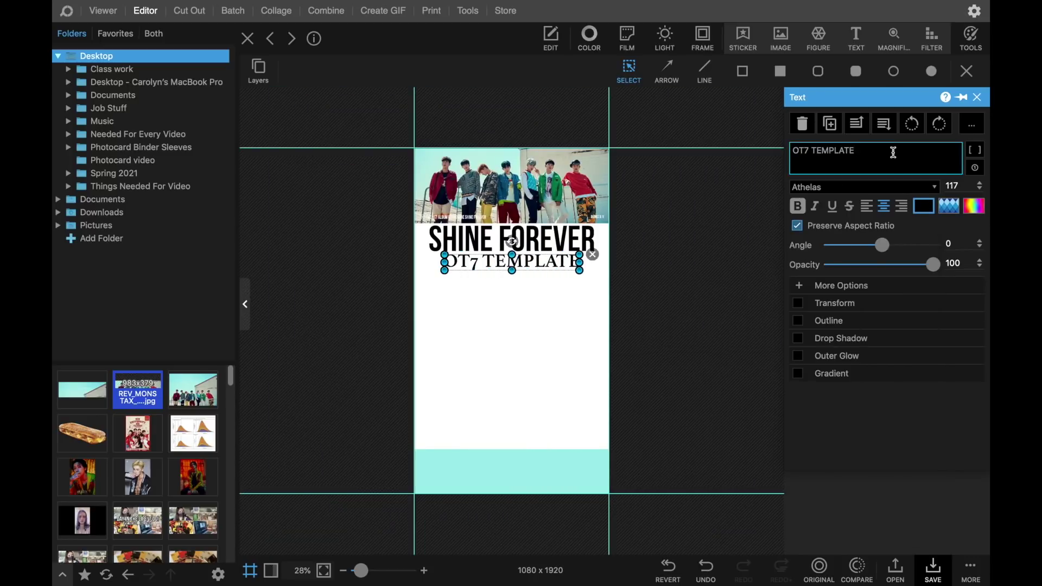
# Set the "OT7 TEMPLATE" subtitle's font to Quicksand and nudge it into place under the title
pyautogui.click(869, 187)
pyautogui.scroll(-3, 818, 380)
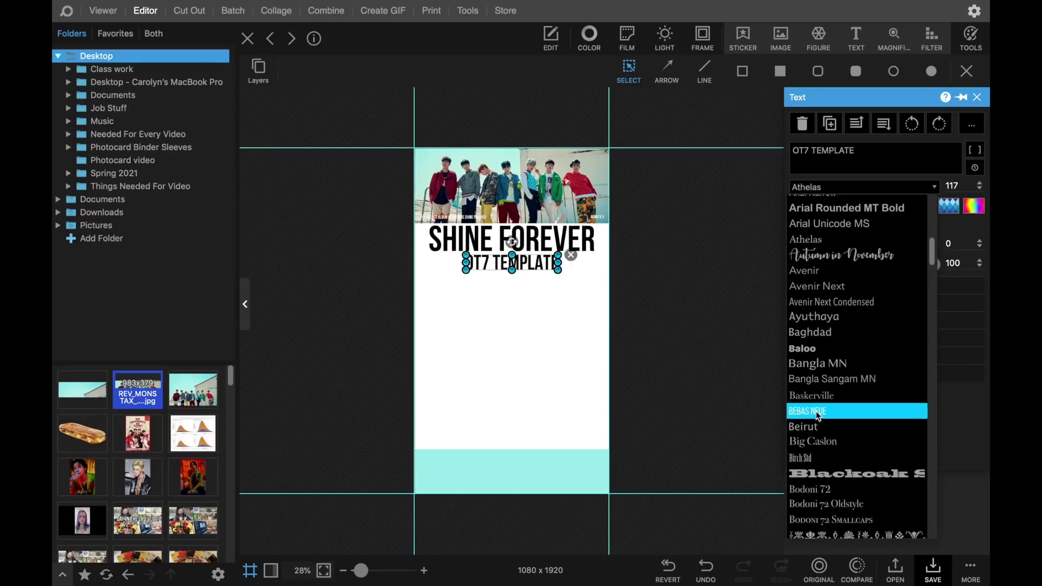
pyautogui.scroll(-10, 819, 416)
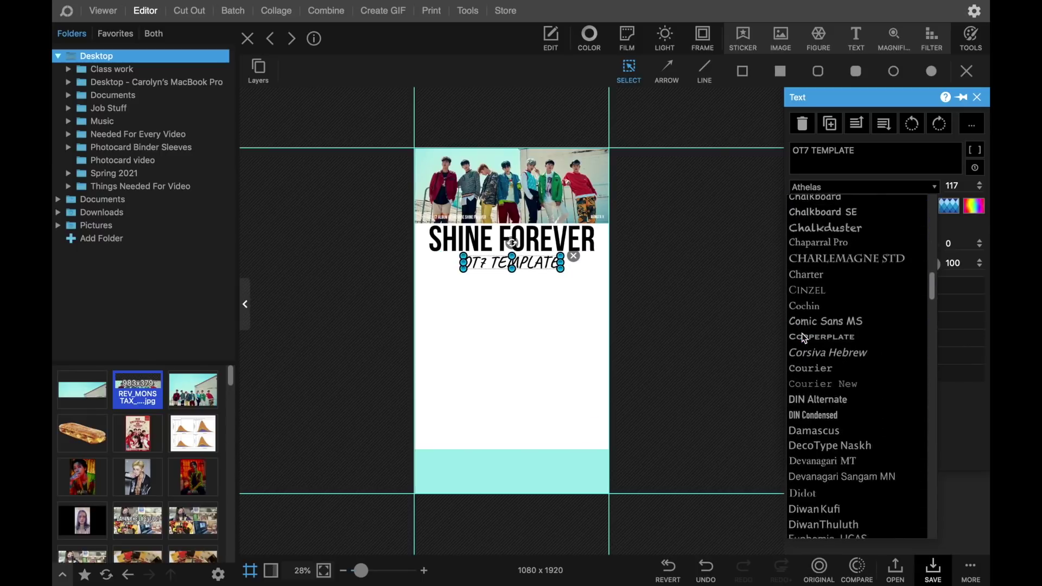
pyautogui.scroll(-15, 805, 338)
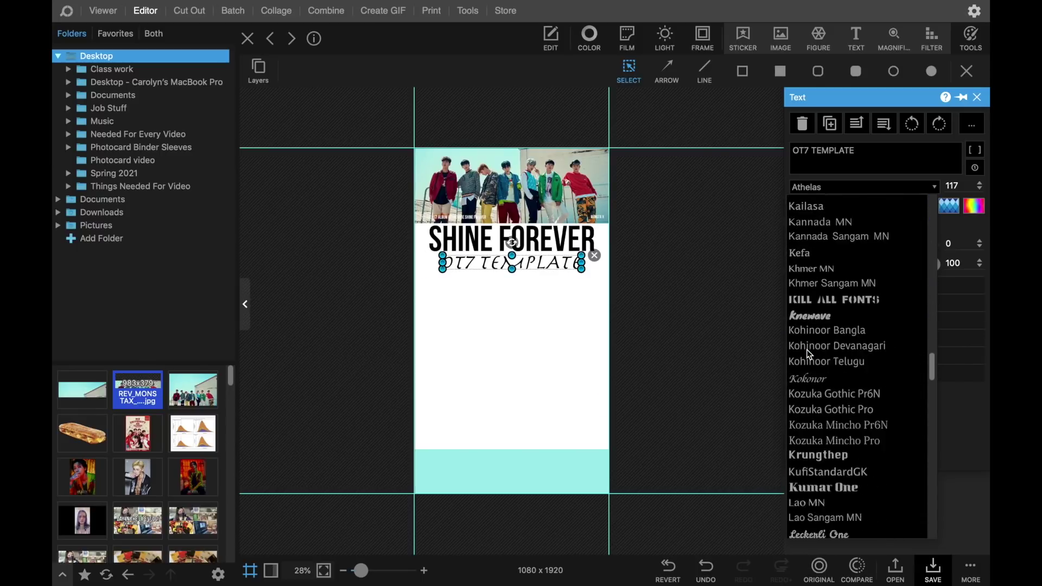
pyautogui.scroll(-7, 809, 354)
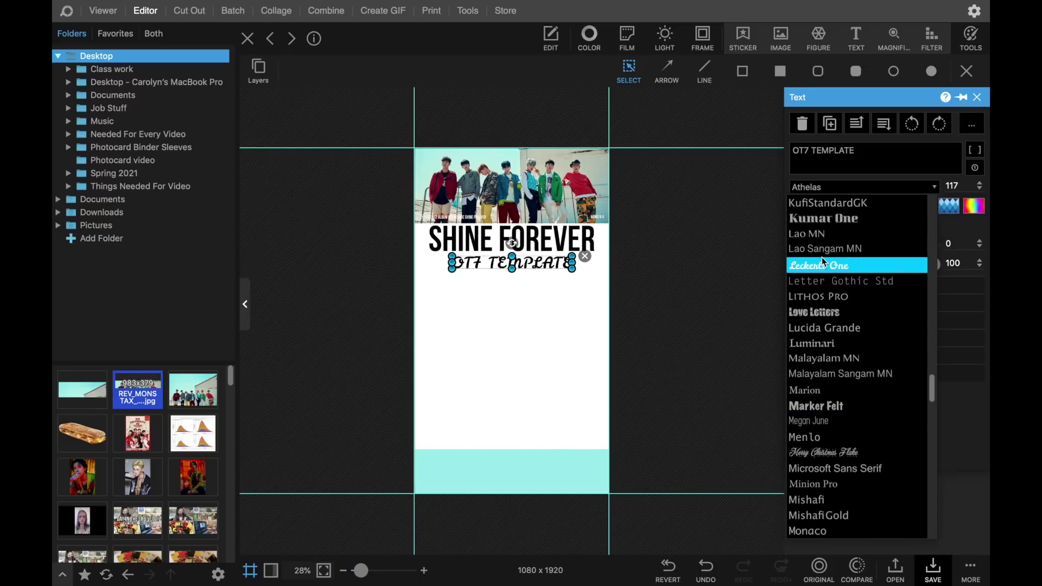
pyautogui.scroll(-12, 812, 334)
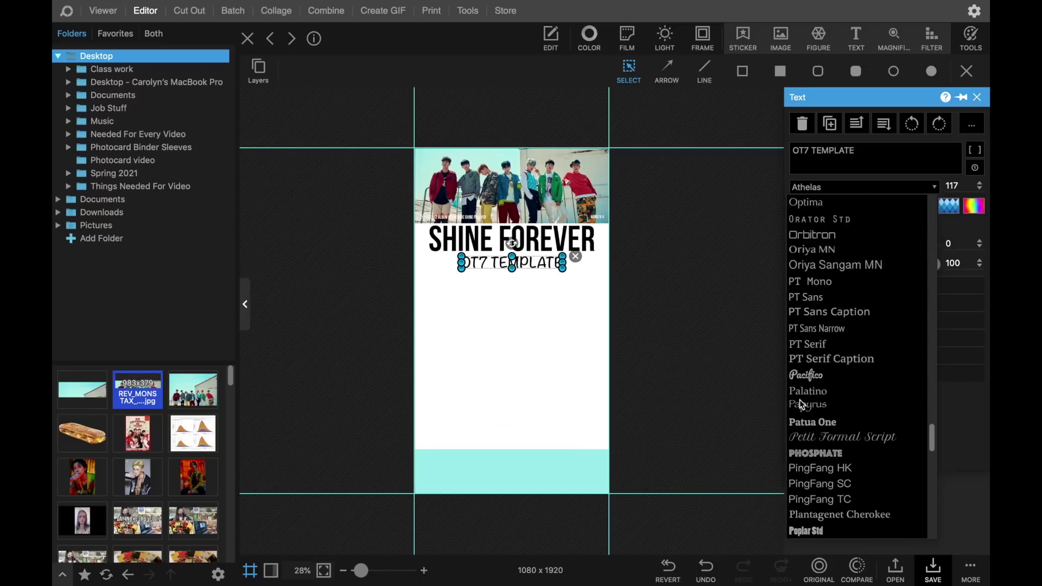
pyautogui.scroll(-10, 804, 390)
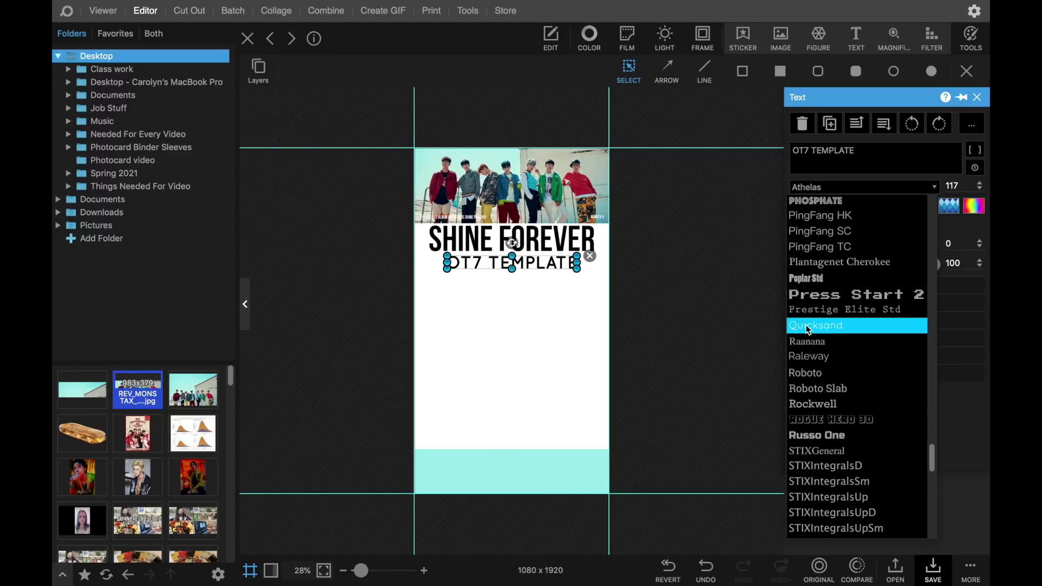
pyautogui.click(809, 325)
pyautogui.scroll(3, 612, 233)
pyautogui.moveTo(481, 223); pyautogui.dragTo(484, 223)
pyautogui.click(584, 308)
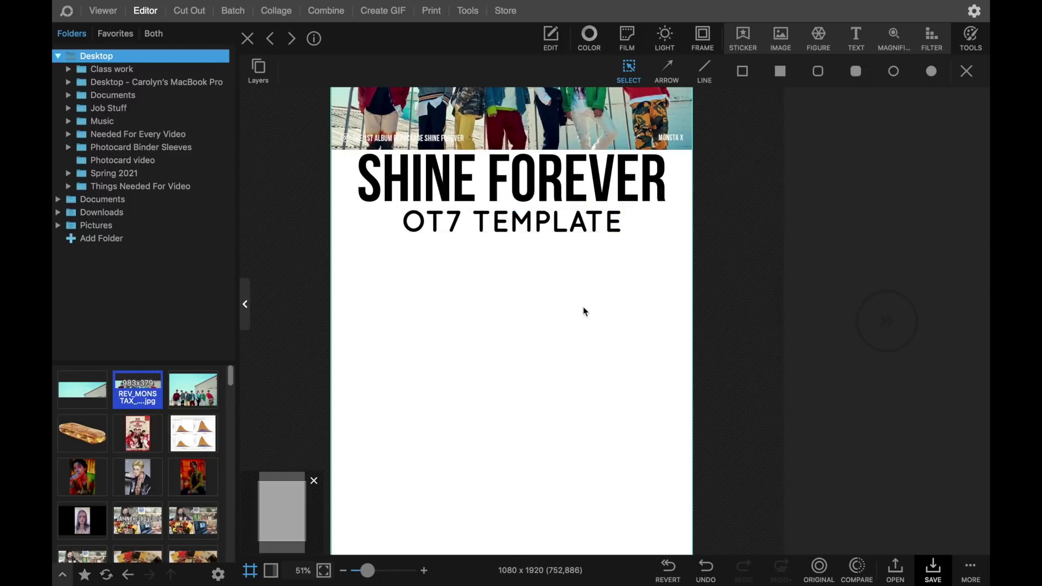
# Add "shownu 2 final.jpg" from the Photocard video folder, shrink it to card size and place it at the left below the subtitle
pyautogui.scroll(-3, 500, 300)
pyautogui.scroll(1, 499, 300)
pyautogui.moveTo(500, 276); pyautogui.dragTo(489, 209)
pyautogui.click(325, 179)
pyautogui.click(123, 161)
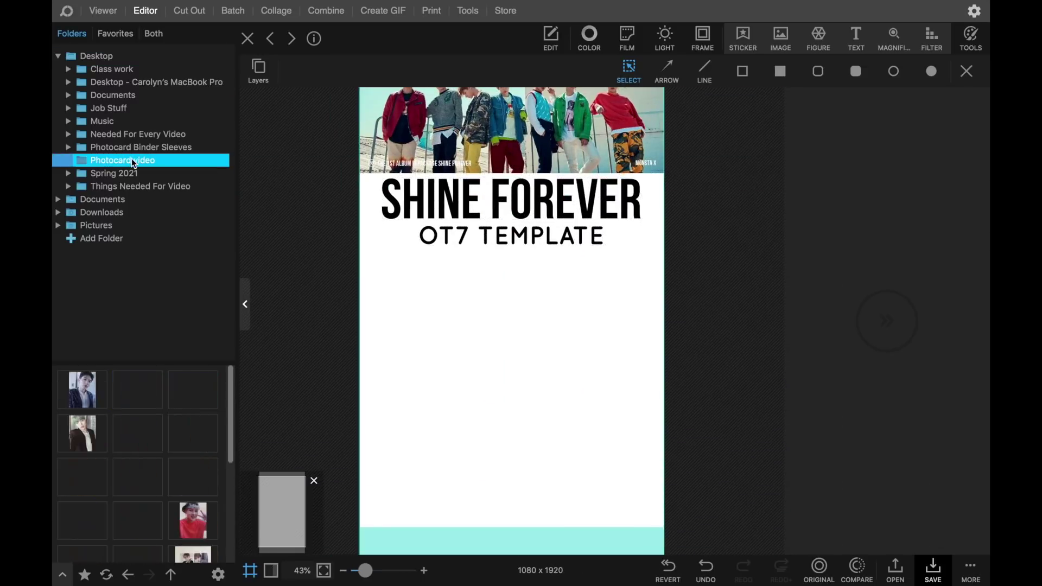
pyautogui.moveTo(138, 433); pyautogui.dragTo(475, 369)
pyautogui.moveTo(505, 284); pyautogui.dragTo(486, 356)
pyautogui.moveTo(463, 388); pyautogui.dragTo(408, 311)
pyautogui.click(686, 123)
# Add a "SHINE FOREVER" text label in Quicksand, shrink it to size 57 and place it above the photocard
pyautogui.click(856, 38)
pyautogui.tripleClick(837, 156)
pyautogui.write('VER')
pyautogui.press('BackSpace')
pyautogui.press('BackSpace')
pyautogui.press('BackSpace')
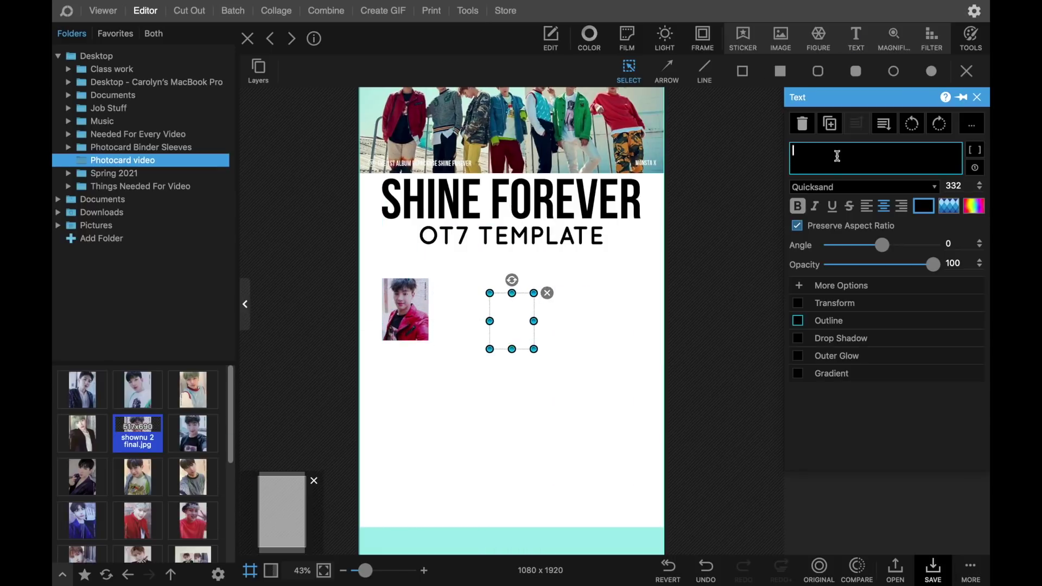
pyautogui.write('SHINE FOREVER')
pyautogui.scroll(-3, 732, 288)
pyautogui.moveTo(718, 298); pyautogui.dragTo(377, 324)
pyautogui.moveTo(375, 327); pyautogui.dragTo(467, 283)
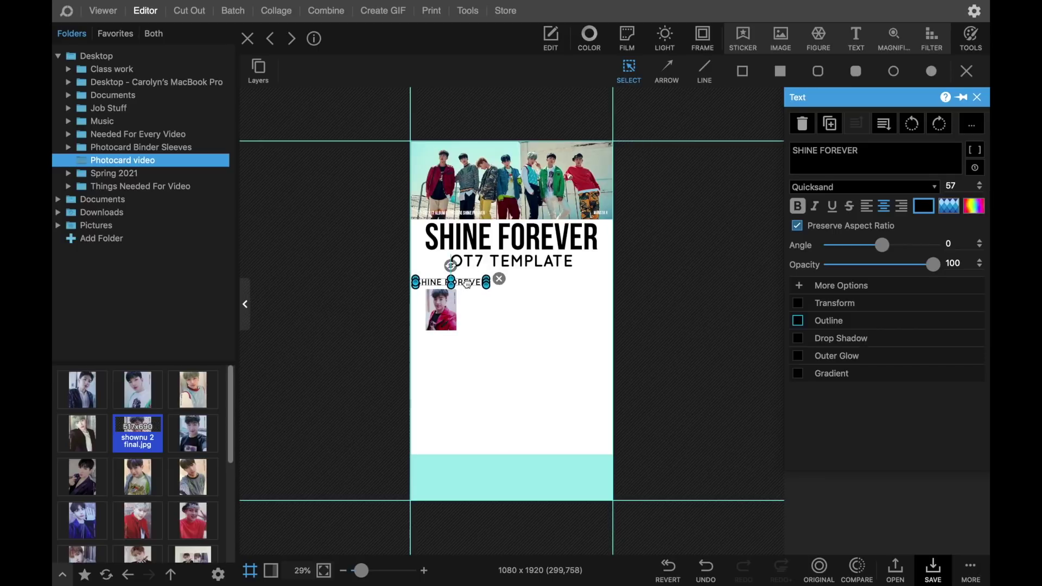
pyautogui.click(535, 314)
# Draw an aqua rectangle without a drop shadow around the small "SHINE FOREVER" label and send it behind the text
pyautogui.scroll(5, 536, 231)
pyautogui.click(780, 71)
pyautogui.moveTo(293, 333); pyautogui.dragTo(460, 356)
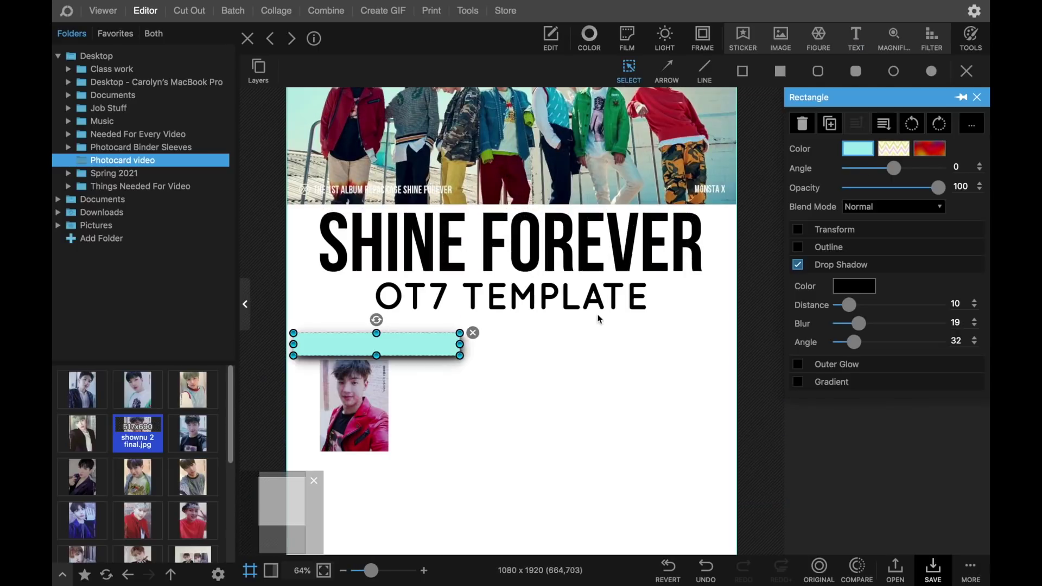
pyautogui.click(519, 386)
pyautogui.scroll(-4, 521, 380)
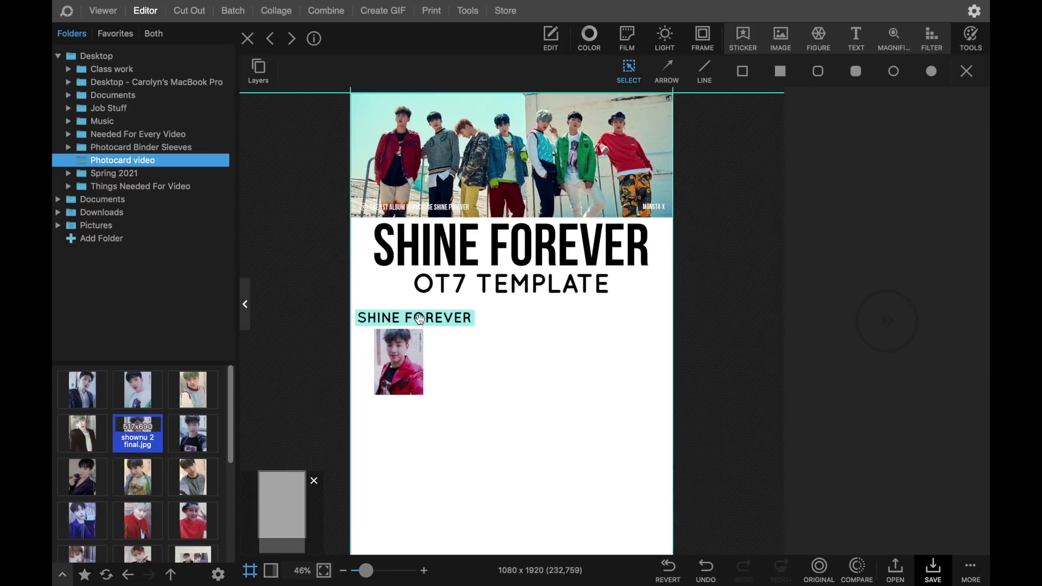
pyautogui.scroll(3, 614, 435)
pyautogui.scroll(-4, 614, 435)
# Recolor the wide band at the bottom of the template with a color sampled from the header photo's background
pyautogui.click(592, 483)
pyautogui.click(863, 150)
pyautogui.click(749, 170)
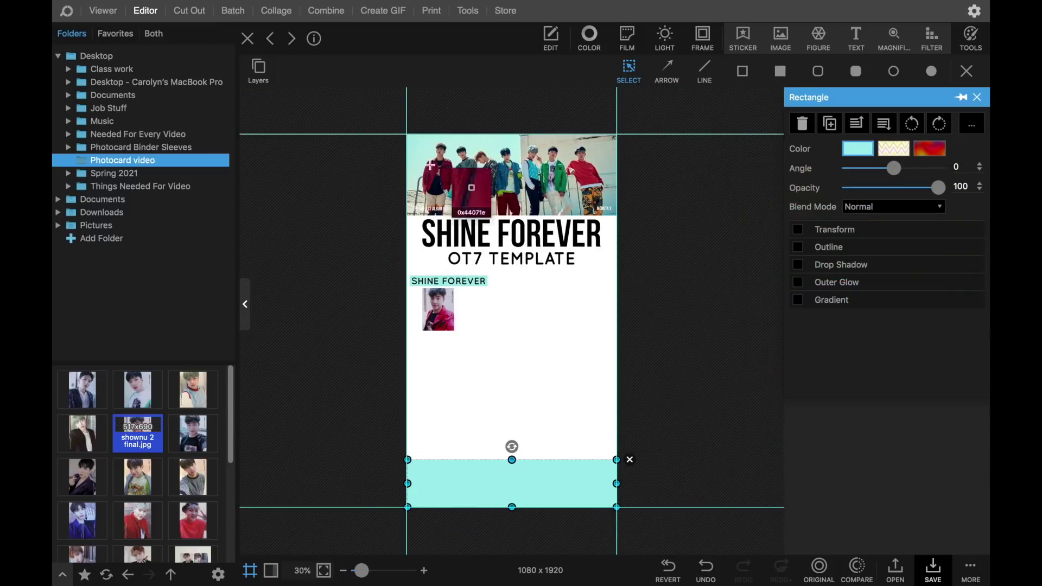
pyautogui.click(427, 162)
pyautogui.click(732, 306)
# Recolor the rectangle behind the small "SHINE FOREVER" label to match the bottom band
pyautogui.scroll(2, 615, 383)
pyautogui.click(396, 232)
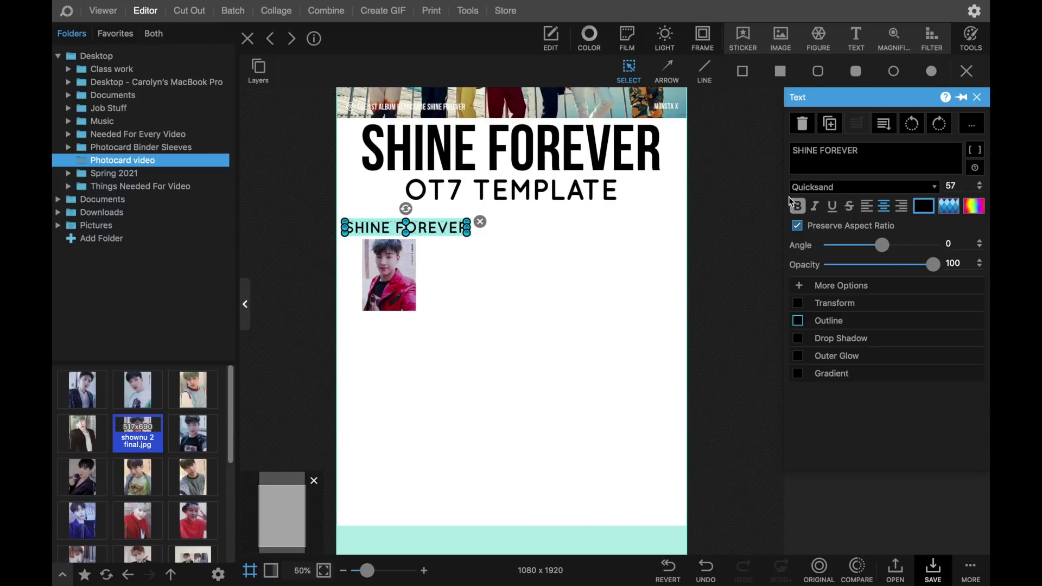
pyautogui.click(853, 152)
pyautogui.click(756, 293)
pyautogui.scroll(3, 562, 315)
pyautogui.click(404, 146)
pyautogui.click(575, 429)
pyautogui.scroll(-3, 579, 437)
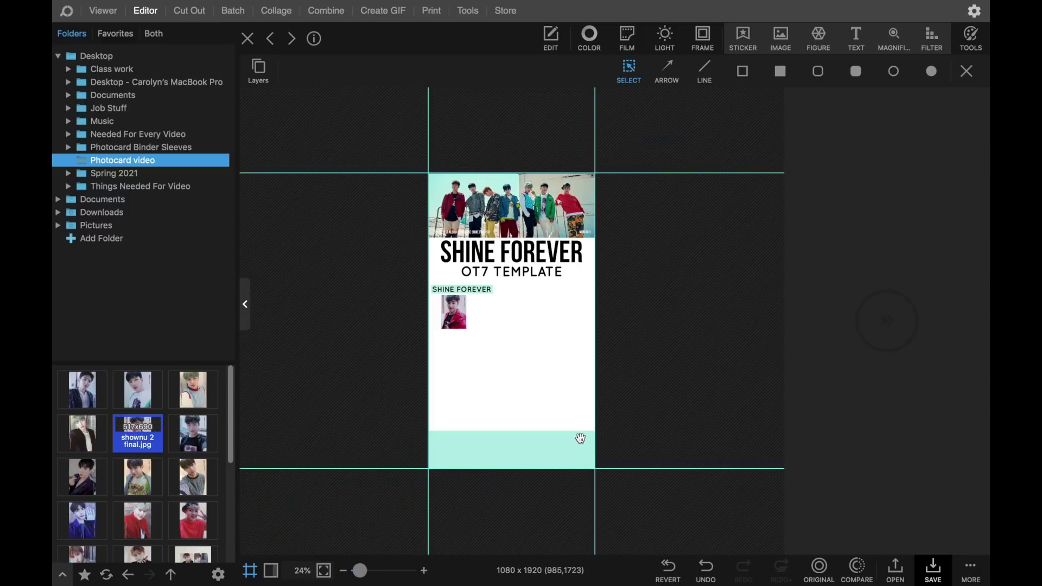
# Add a "COMPLETE X CLAN" text in Quicksand, shrink it and place it at the left below the photocard
pyautogui.scroll(3, 579, 438)
pyautogui.click(855, 41)
pyautogui.write('COMPLETE X CLAN')
pyautogui.scroll(-2, 543, 325)
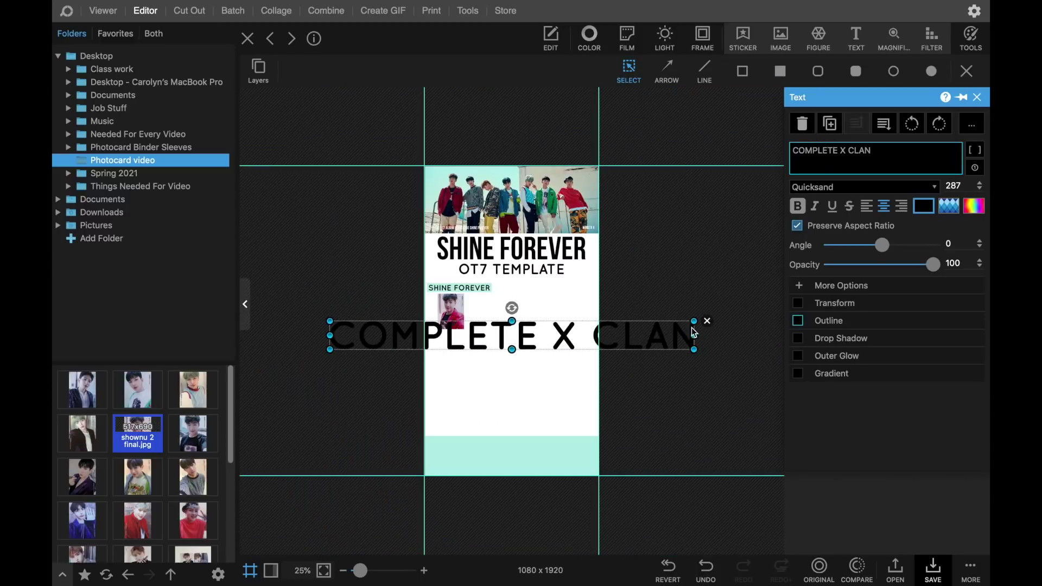
pyautogui.moveTo(610, 338); pyautogui.dragTo(395, 346)
pyautogui.scroll(3, 509, 366)
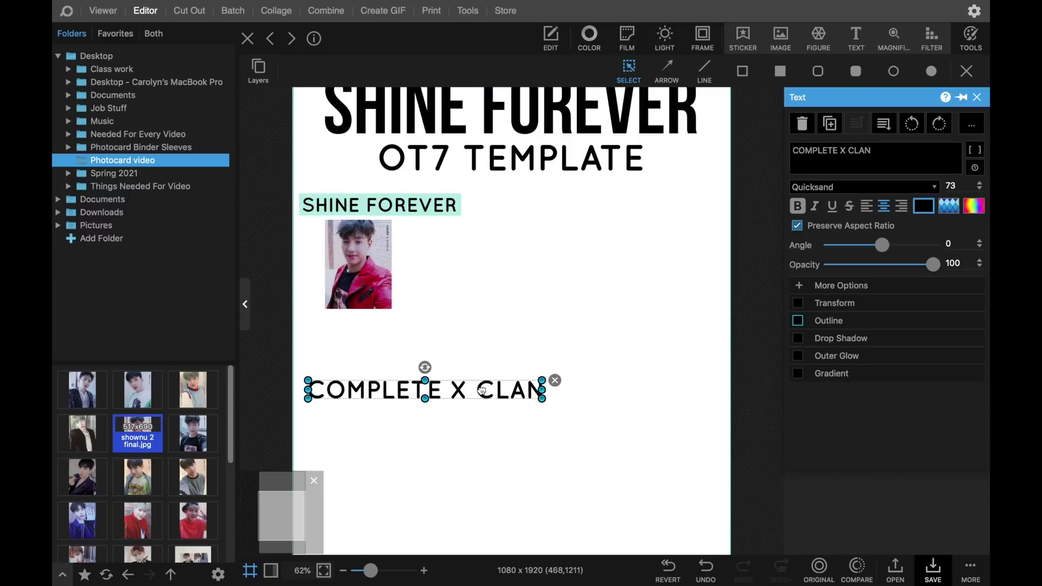
pyautogui.click(540, 428)
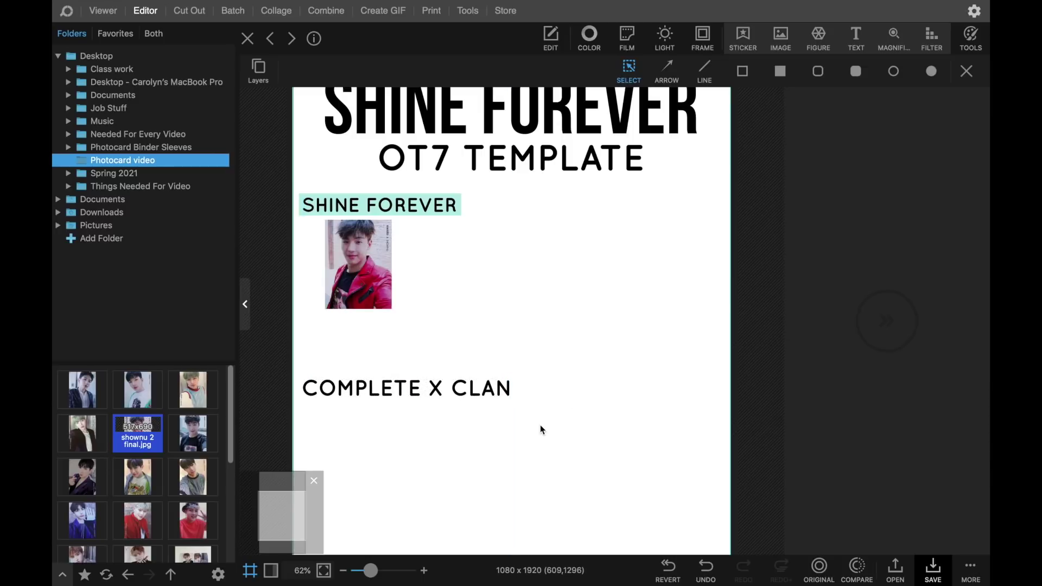
# Move the photocard slightly left under the small "SHINE FOREVER" label
pyautogui.click(358, 266)
pyautogui.click(505, 317)
pyautogui.scroll(-3, 504, 318)
pyautogui.moveTo(422, 312); pyautogui.dragTo(426, 312)
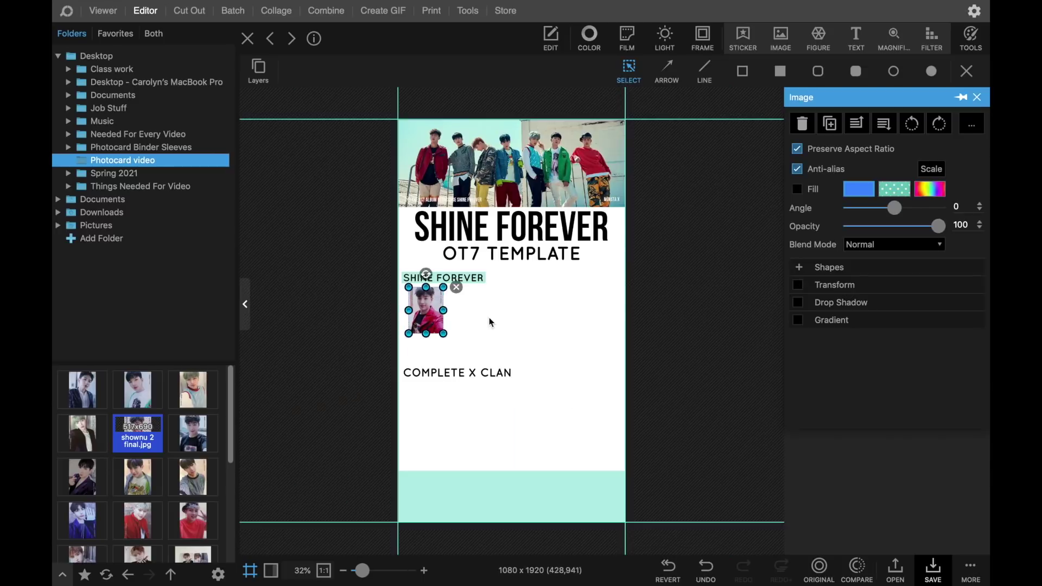
pyautogui.click(490, 323)
# Use a size 57 copy of the small label reading "COMPLETE X CLAN" below the photocard, backed by a rectangle matching the other label's
pyautogui.click(461, 373)
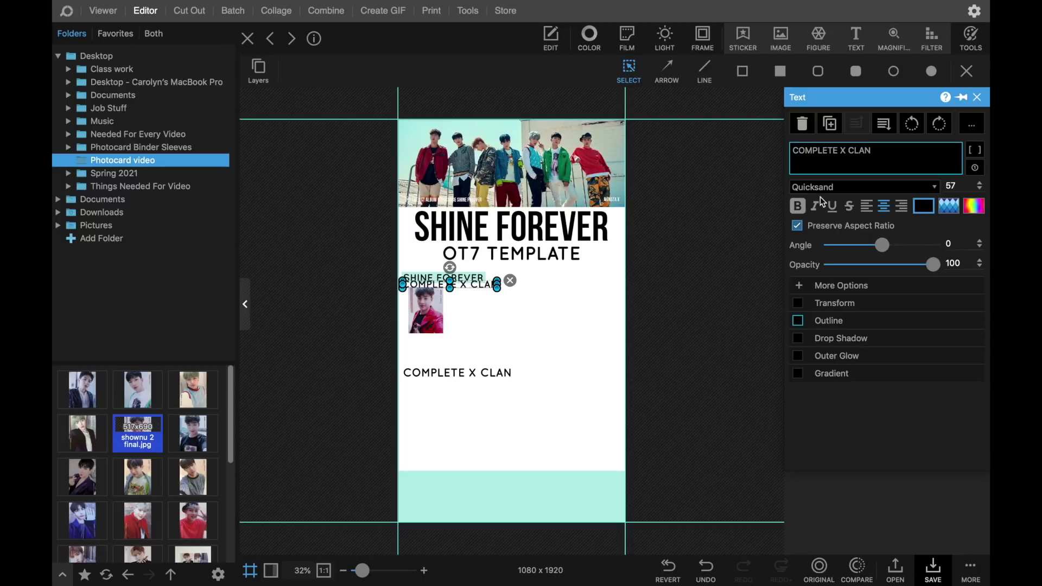
pyautogui.moveTo(477, 367); pyautogui.dragTo(445, 366)
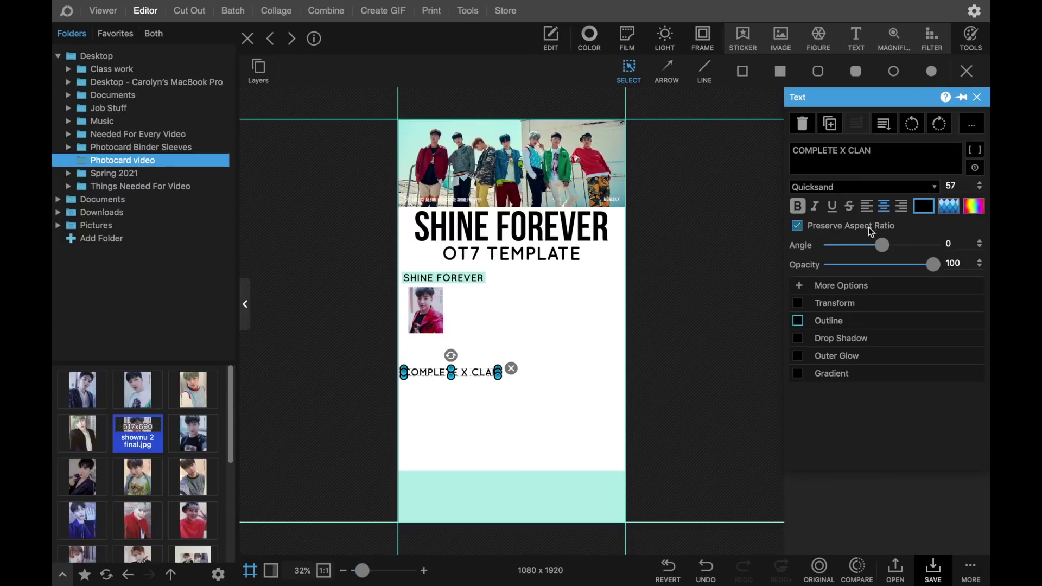
pyautogui.click(780, 71)
pyautogui.click(884, 123)
pyautogui.scroll(5, 360, 353)
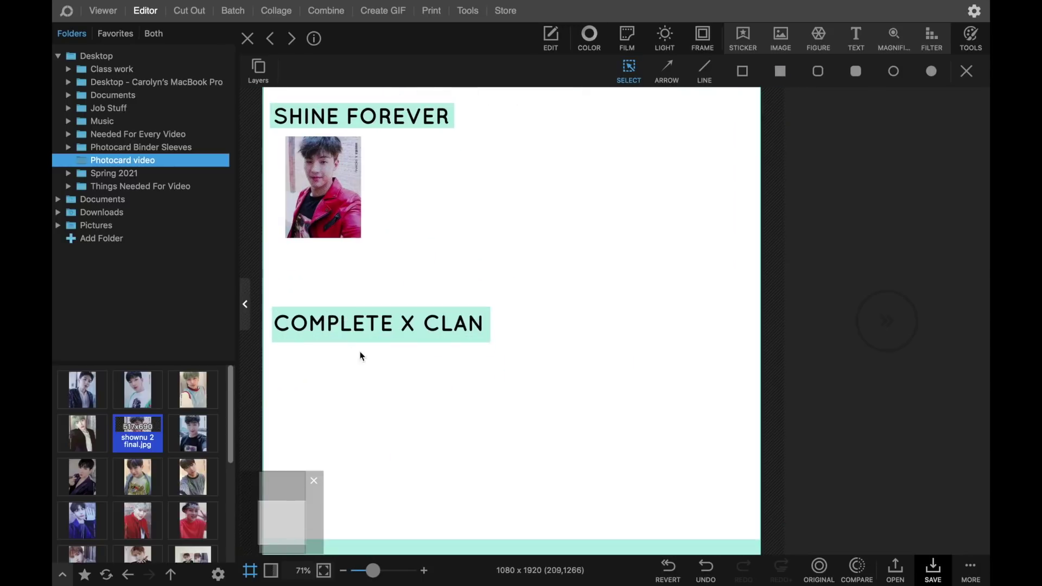
pyautogui.moveTo(381, 311); pyautogui.dragTo(381, 309)
pyautogui.click(471, 374)
pyautogui.scroll(-3, 482, 379)
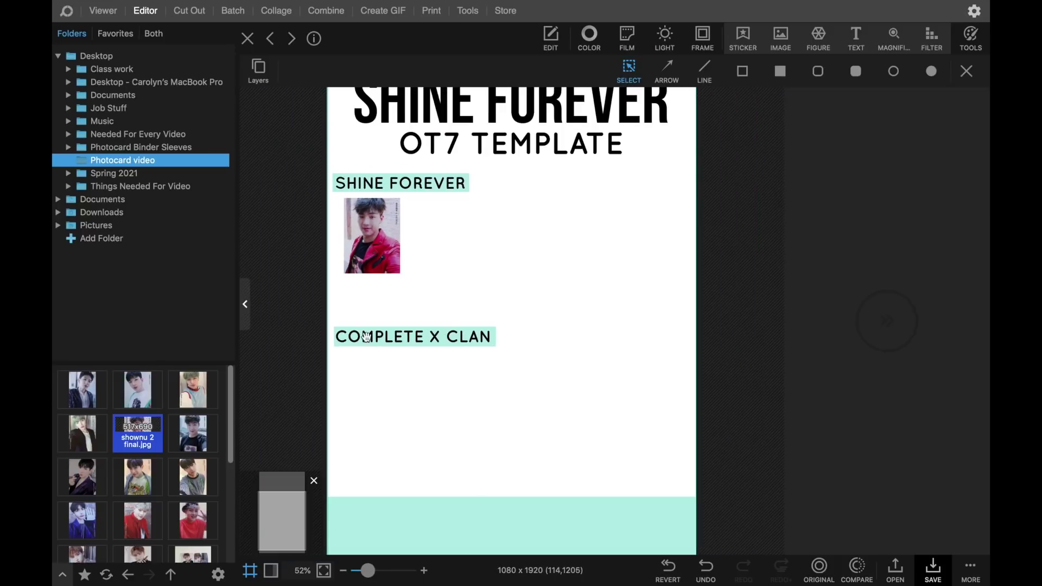
# Fine-tune the left edge of the rectangle behind "COMPLETE X CLAN" to line up with the "SHINE FOREVER" label's rectangle
pyautogui.scroll(5, 365, 337)
pyautogui.click(366, 337)
pyautogui.click(263, 334)
pyautogui.moveTo(262, 334); pyautogui.dragTo(260, 334)
pyautogui.click(361, 397)
pyautogui.scroll(-4, 369, 404)
pyautogui.scroll(2, 372, 407)
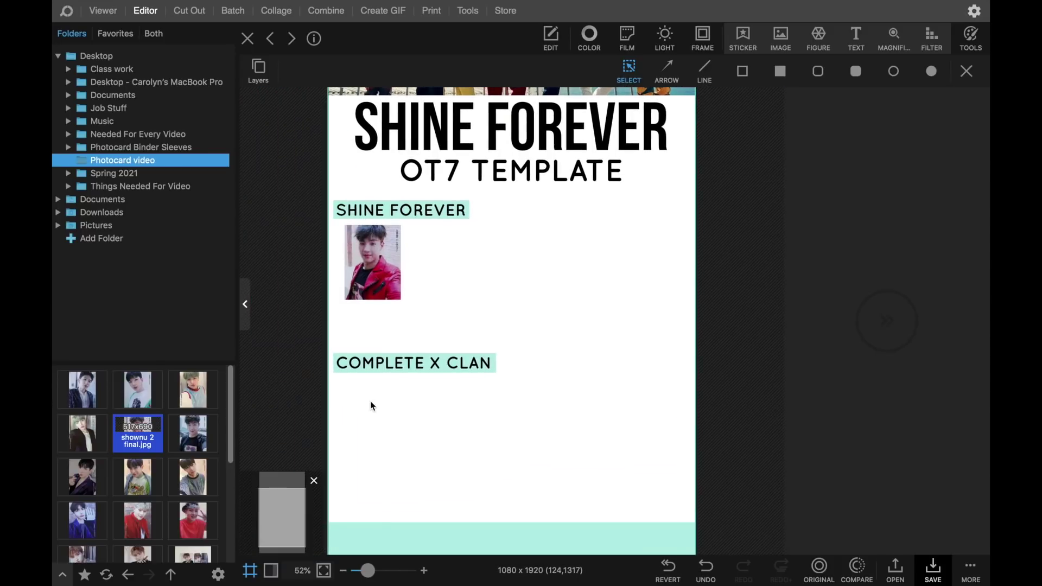
# Switch to Safari, search Google Images for "monsta x COMPLETE X CLAN PHOTOCARD" and open the Carousell Shine Forever result
pyautogui.click(87, 22)
pyautogui.click(77, 573)
pyautogui.moveTo(304, 32); pyautogui.dragTo(639, 33)
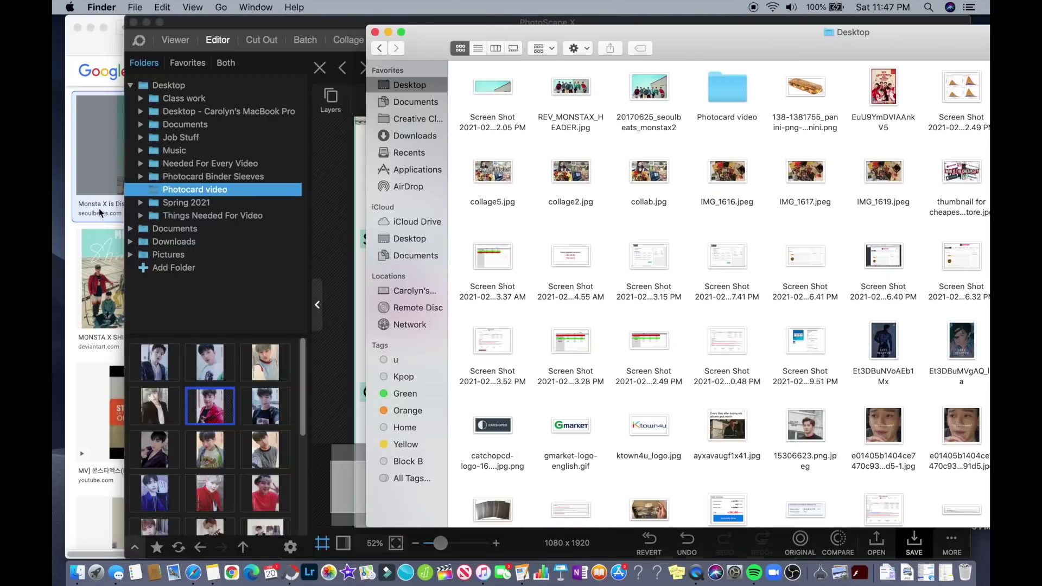
pyautogui.click(100, 212)
pyautogui.moveTo(262, 73); pyautogui.dragTo(205, 72)
pyautogui.write('COMPLETE X CLAN PHOTOCARD')
pyautogui.press('Return')
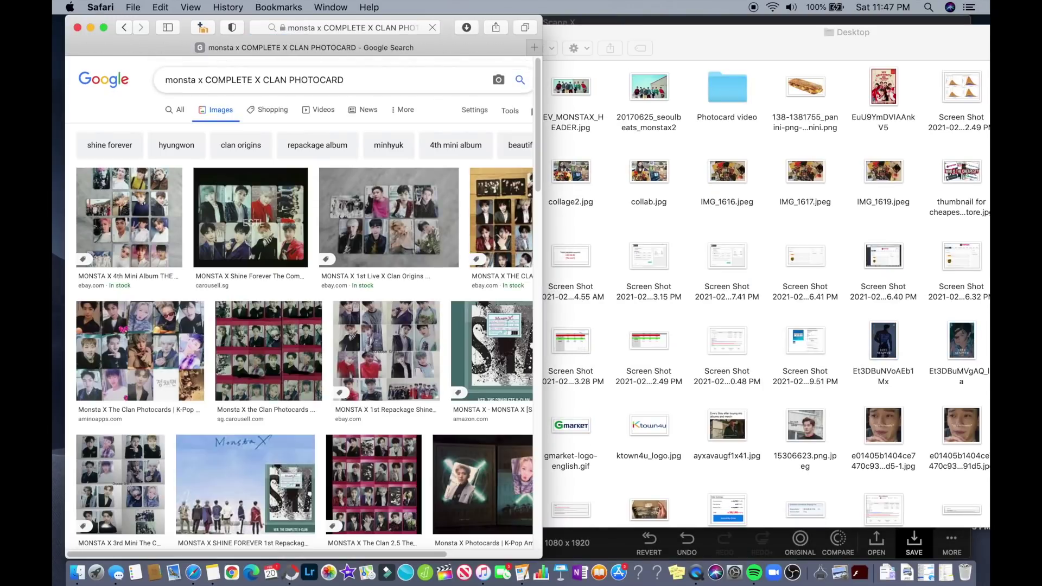
pyautogui.click(307, 218)
# Switch back to PhotoScape X and move the photocard below the "COMPLETE X CLAN" label
pyautogui.click(292, 573)
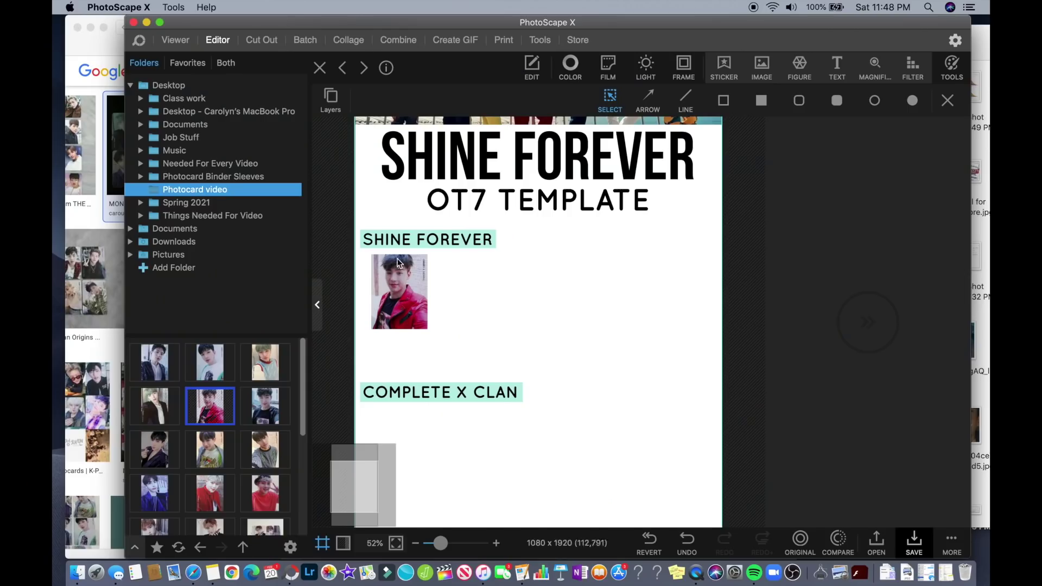
pyautogui.moveTo(410, 285); pyautogui.dragTo(408, 445)
# Open the card overview image "s-l160045" from the Photocard video folder in Finder and place it beside the PhotoScape X window for reference
pyautogui.scroll(-5, 182, 393)
pyautogui.click(77, 573)
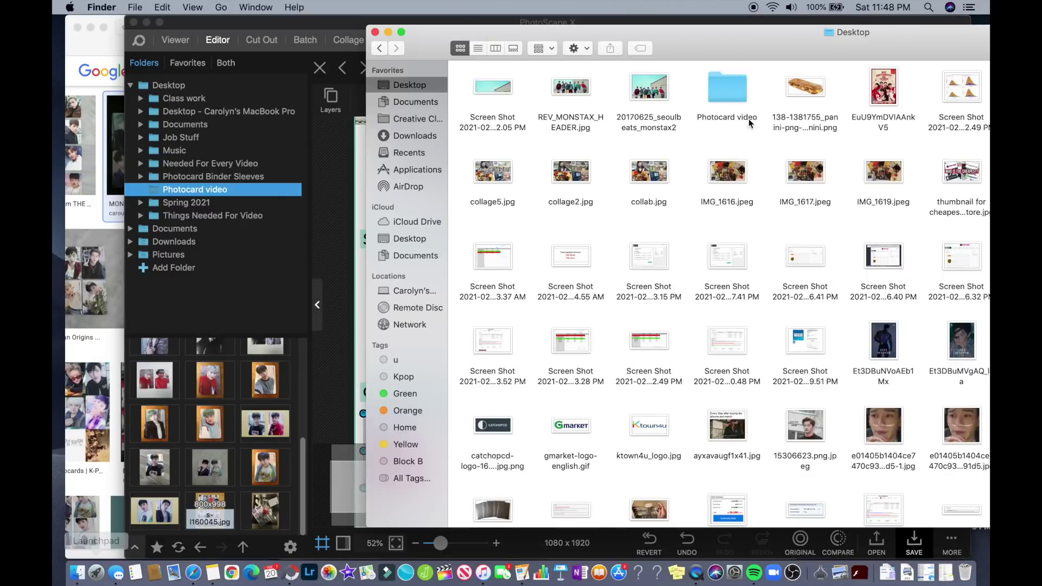
pyautogui.doubleClick(747, 117)
pyautogui.doubleClick(713, 175)
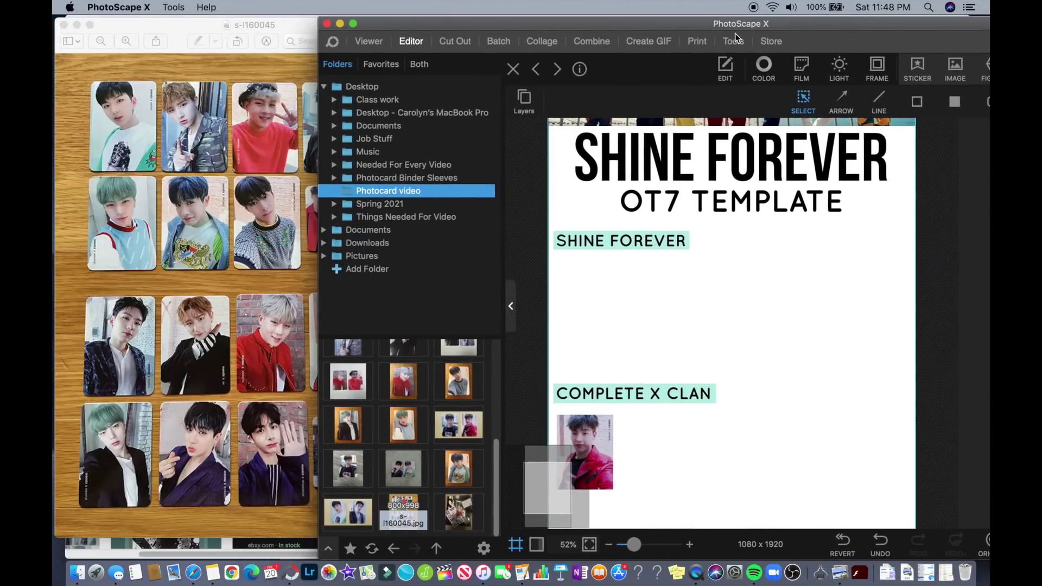
# Add "shownu 1 final.jpg", scale it to match the existing photocard and place it under the "SHINE FOREVER" label
pyautogui.scroll(2, 699, 297)
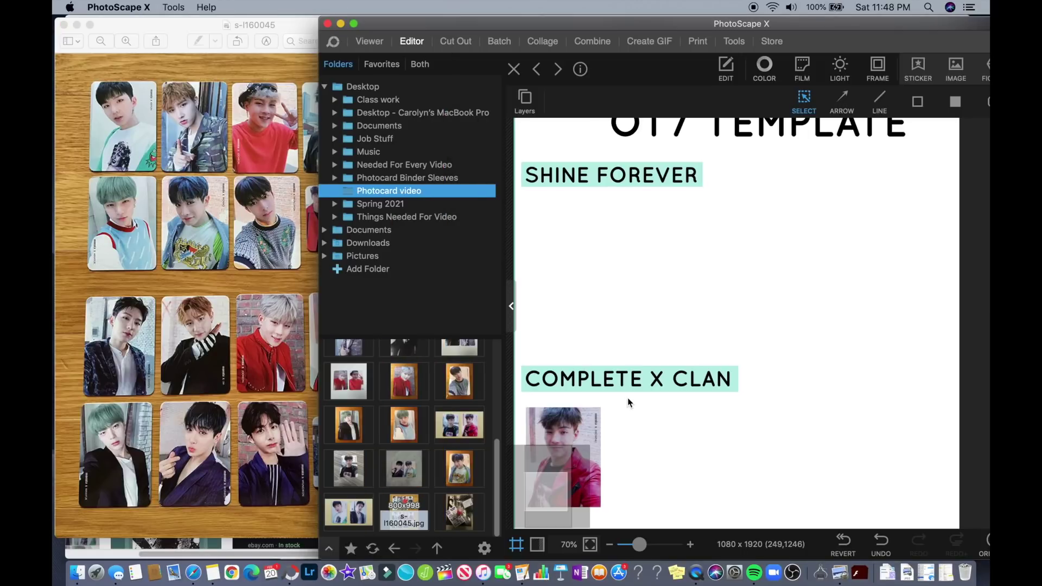
pyautogui.scroll(10, 429, 413)
pyautogui.moveTo(620, 396); pyautogui.dragTo(619, 394)
pyautogui.moveTo(849, 168); pyautogui.dragTo(710, 354)
pyautogui.moveTo(683, 392); pyautogui.dragTo(677, 442)
pyautogui.scroll(1, 685, 456)
pyautogui.scroll(-4, 685, 457)
pyautogui.scroll(-1, 704, 453)
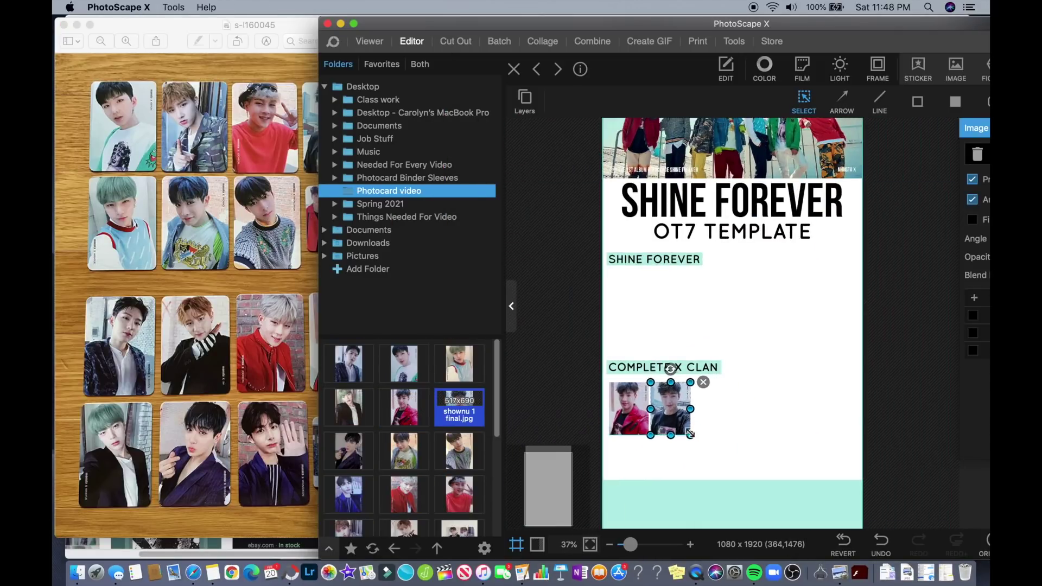
pyautogui.scroll(5, 630, 441)
pyautogui.scroll(-4, 891, 226)
pyautogui.moveTo(658, 359); pyautogui.dragTo(611, 224)
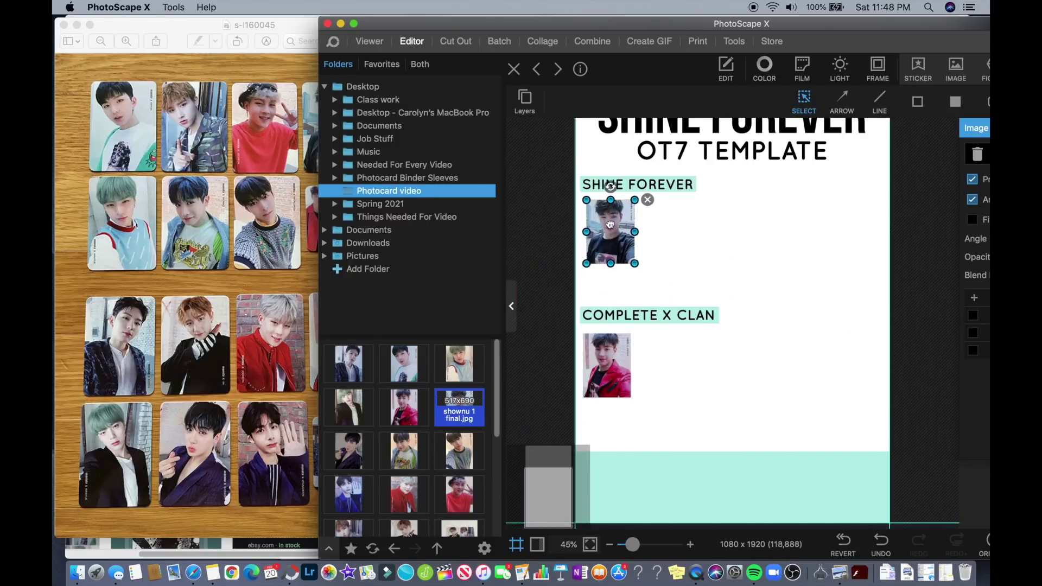
# Add "wonho 2.jpg" beside the photocard under "COMPLETE X CLAN" and scale it to the same height
pyautogui.scroll(-2, 369, 443)
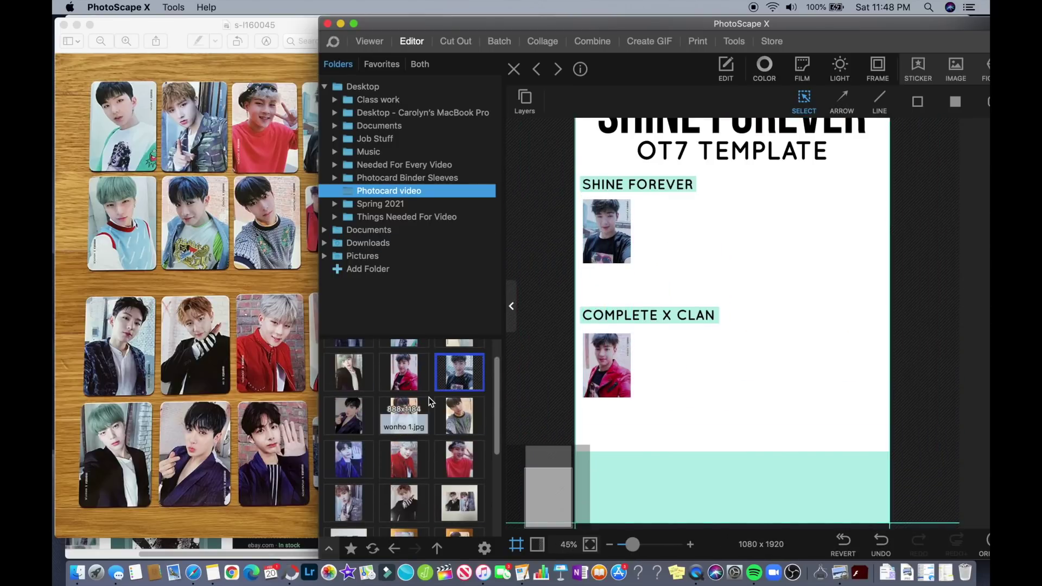
pyautogui.moveTo(590, 374); pyautogui.dragTo(603, 369)
pyautogui.moveTo(807, 226); pyautogui.dragTo(699, 369)
pyautogui.moveTo(690, 396); pyautogui.dragTo(687, 396)
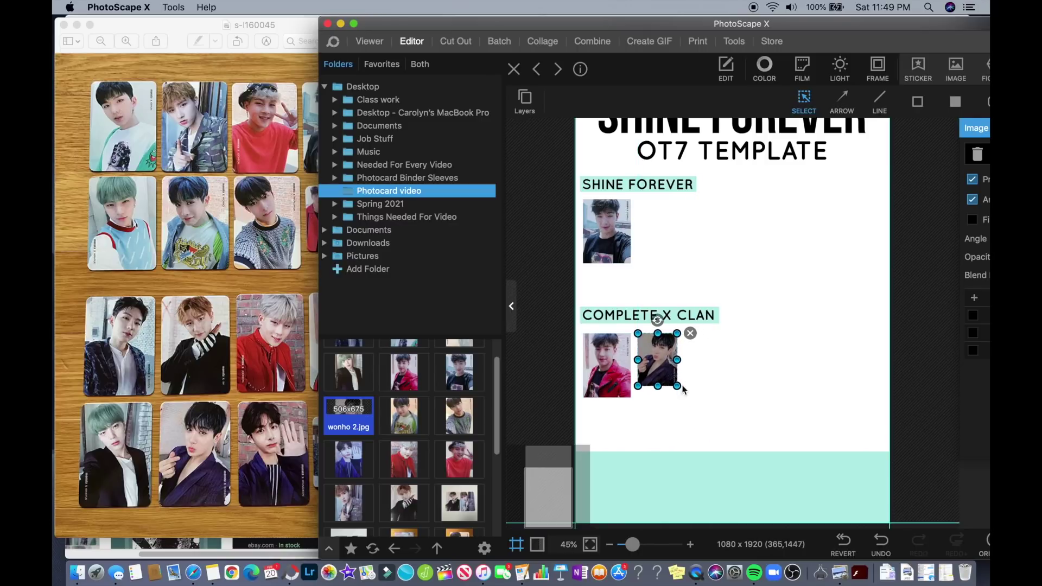
pyautogui.scroll(4, 686, 392)
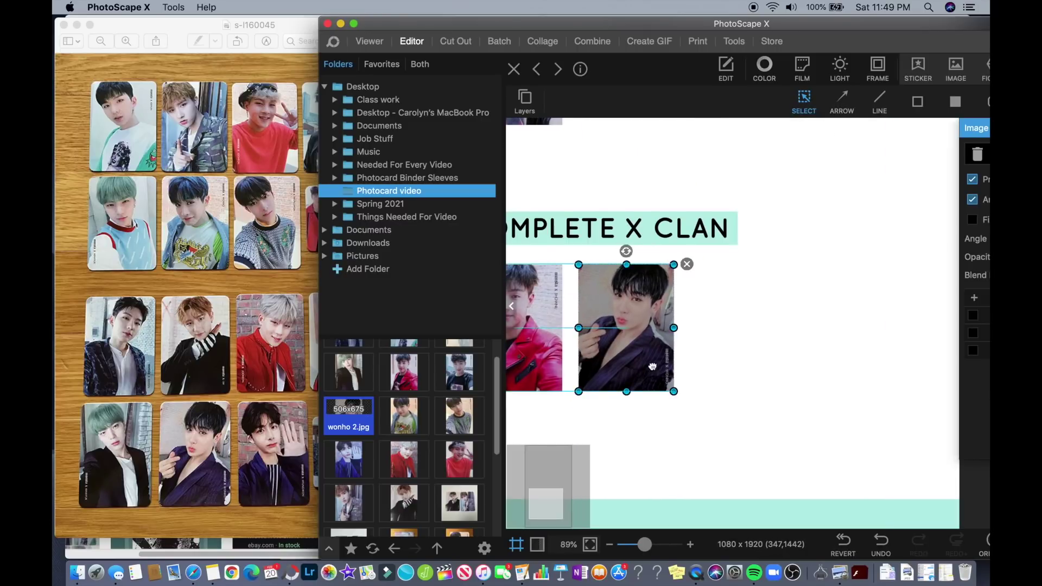
# Add "wonho 1.jpg" as the second card under "SHINE FOREVER" and scale it to match the first
pyautogui.click(853, 381)
pyautogui.scroll(-4, 685, 350)
pyautogui.scroll(1, 412, 418)
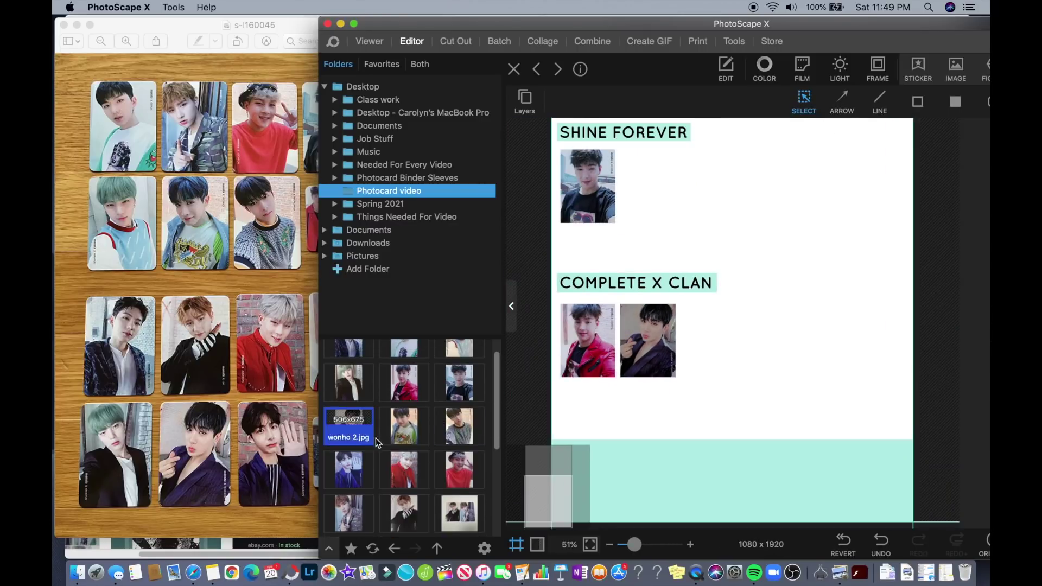
pyautogui.moveTo(404, 426); pyautogui.dragTo(602, 369)
pyautogui.moveTo(853, 160); pyautogui.dragTo(661, 418)
pyautogui.moveTo(641, 455); pyautogui.dragTo(652, 186)
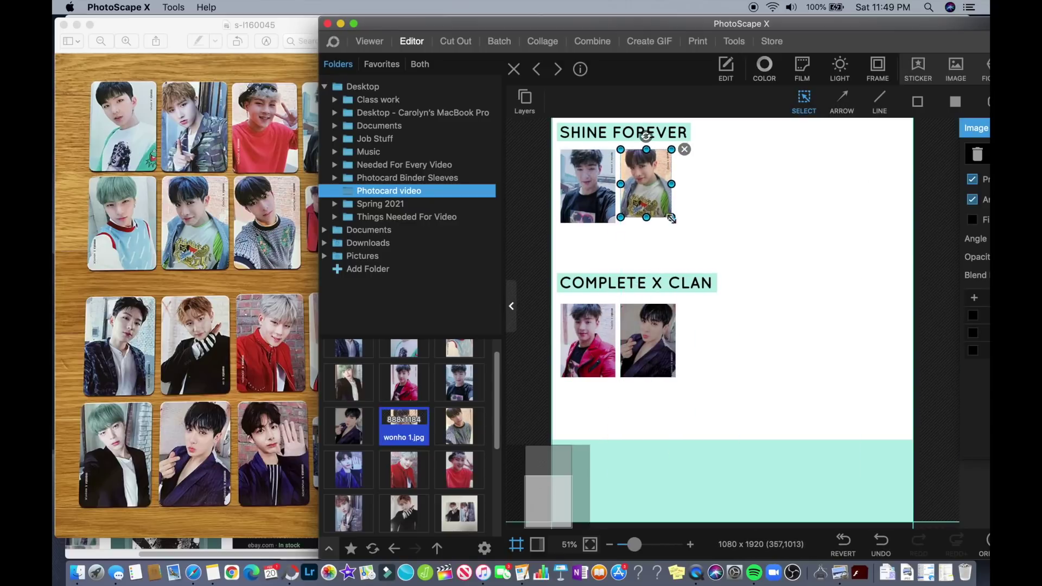
# Add "minhyuk 1 final.jpg" as the third card under "SHINE FOREVER" and scale it to the row's height
pyautogui.scroll(1, 418, 353)
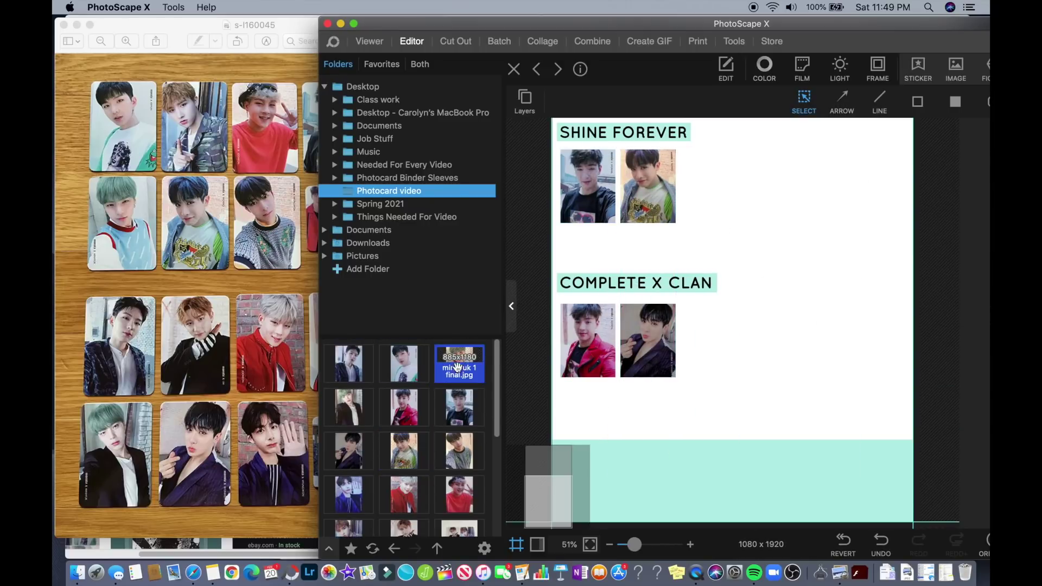
pyautogui.moveTo(458, 368); pyautogui.dragTo(675, 419)
pyautogui.moveTo(642, 456); pyautogui.dragTo(706, 191)
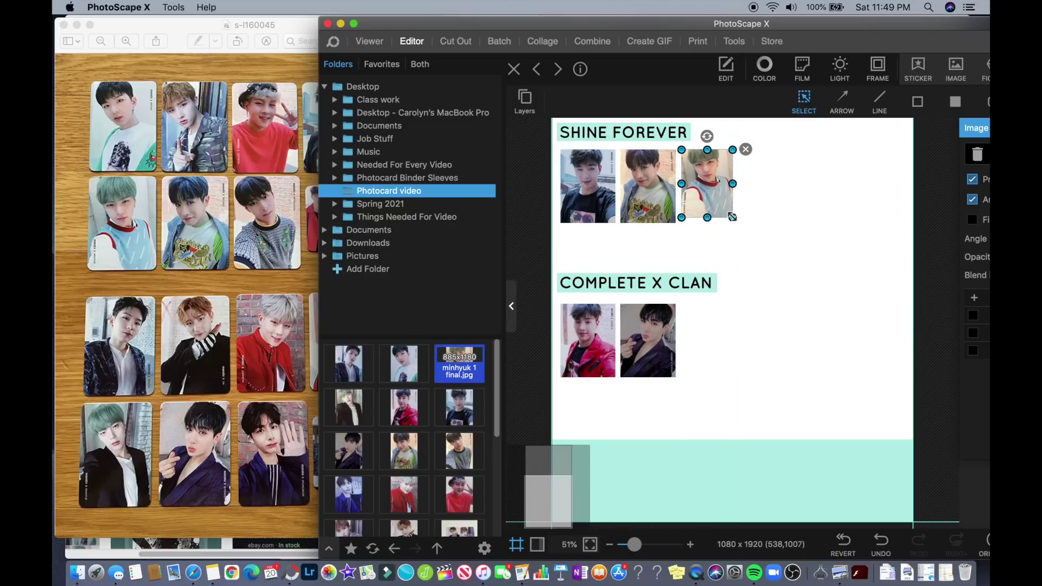
pyautogui.scroll(5, 682, 200)
pyautogui.moveTo(731, 252); pyautogui.dragTo(731, 255)
pyautogui.click(750, 275)
pyautogui.scroll(-4, 750, 275)
pyautogui.scroll(-2, 801, 219)
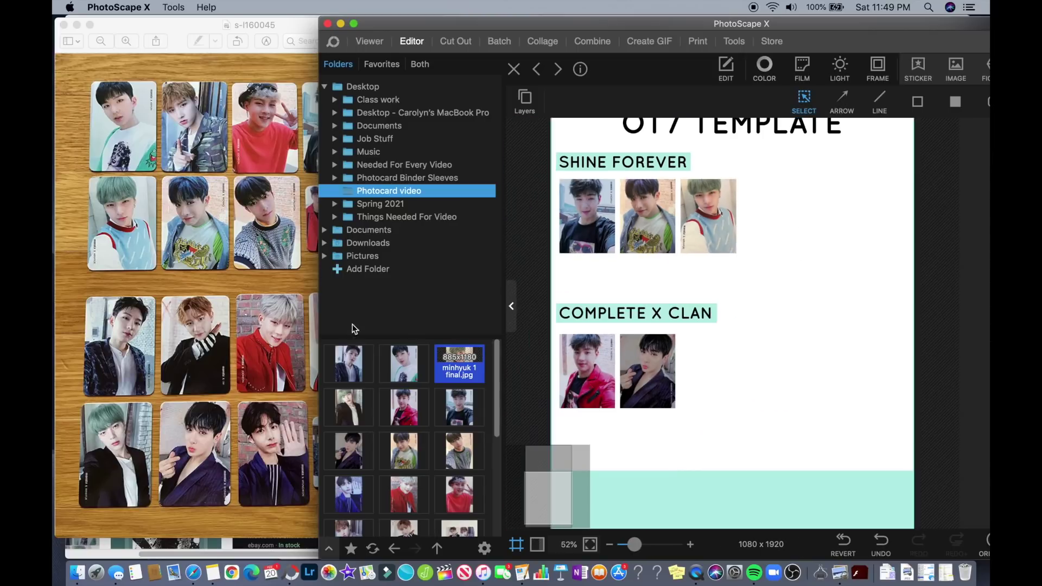
# Add the green-haired member's black-jacket card under "COMPLETE X CLAN" and "kihyun 1.jpg" as fourth card under "SHINE FOREVER", both scaled to match
pyautogui.moveTo(344, 410); pyautogui.dragTo(732, 323)
pyautogui.moveTo(856, 161); pyautogui.dragTo(679, 395)
pyautogui.moveTo(668, 438); pyautogui.dragTo(738, 378)
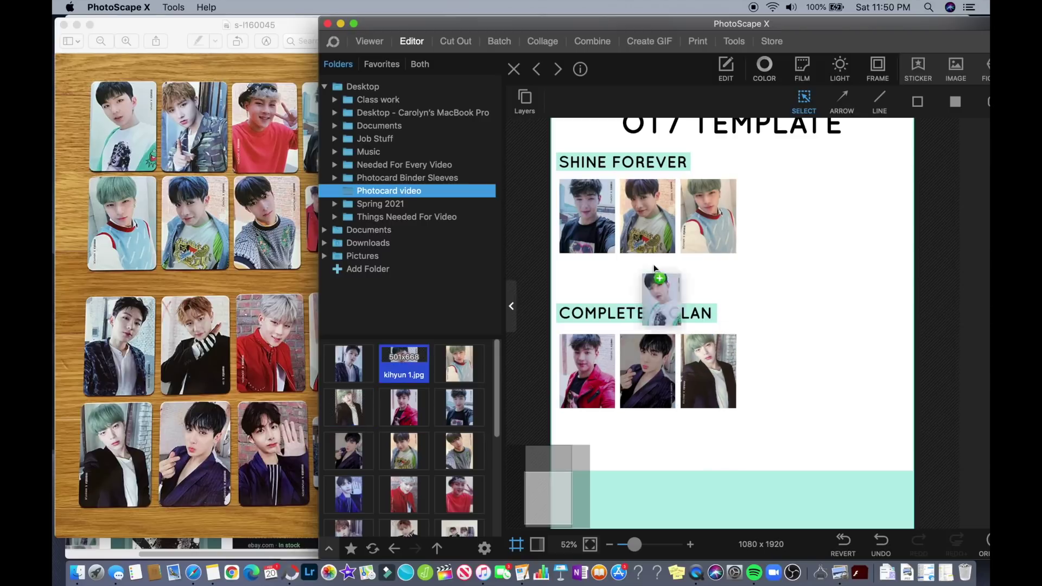
pyautogui.moveTo(654, 267); pyautogui.dragTo(656, 271)
pyautogui.moveTo(647, 205); pyautogui.dragTo(770, 206)
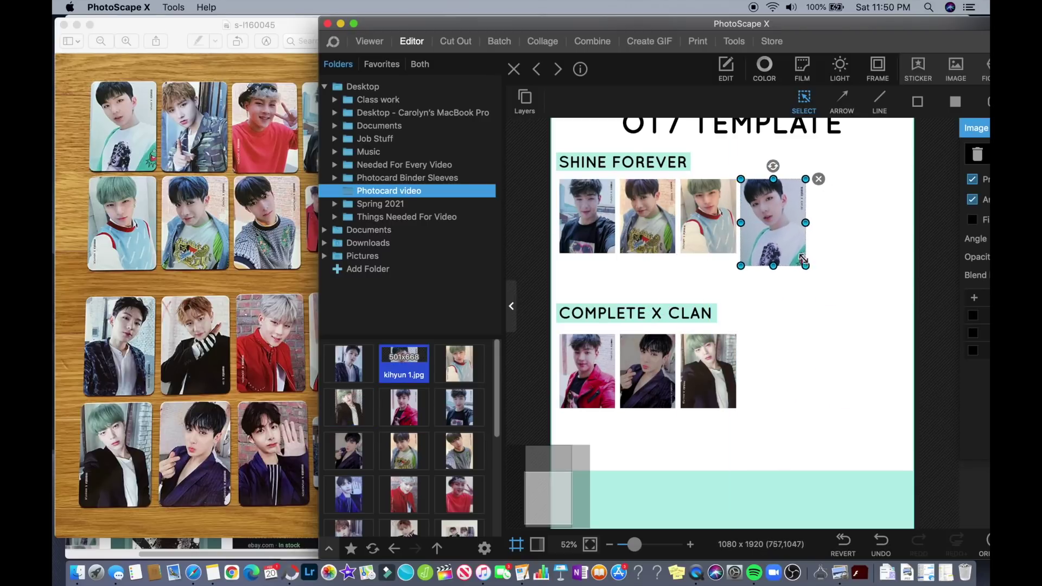
# Add the patterned dark-jacket card as fourth under "COMPLETE X CLAN", scale it to match and tighten the row's spacing
pyautogui.scroll(-3, 459, 450)
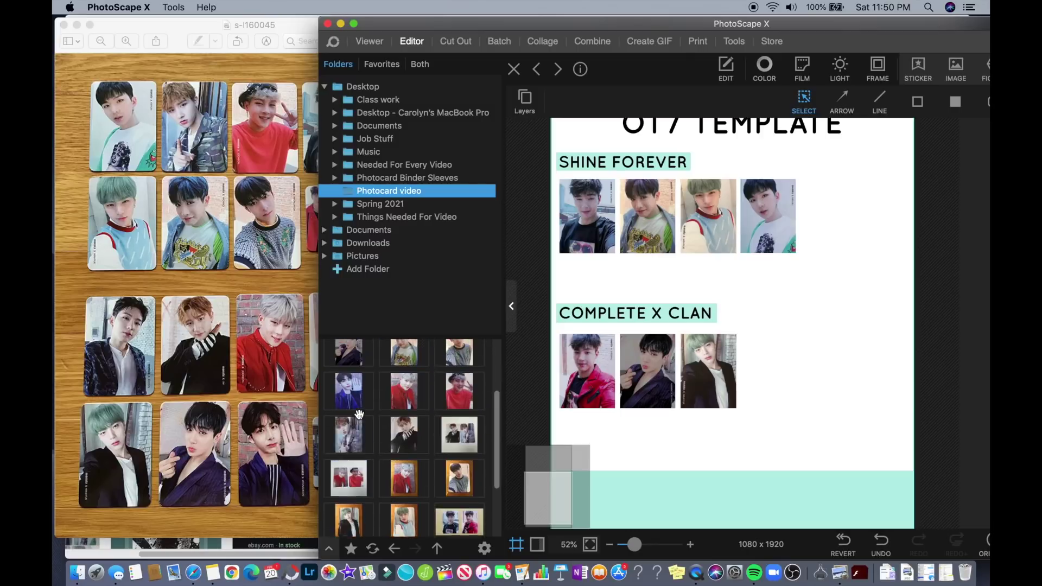
pyautogui.scroll(3, 358, 419)
pyautogui.moveTo(348, 362); pyautogui.dragTo(831, 348)
pyautogui.moveTo(646, 209); pyautogui.dragTo(761, 360)
pyautogui.moveTo(783, 385); pyautogui.dragTo(763, 362)
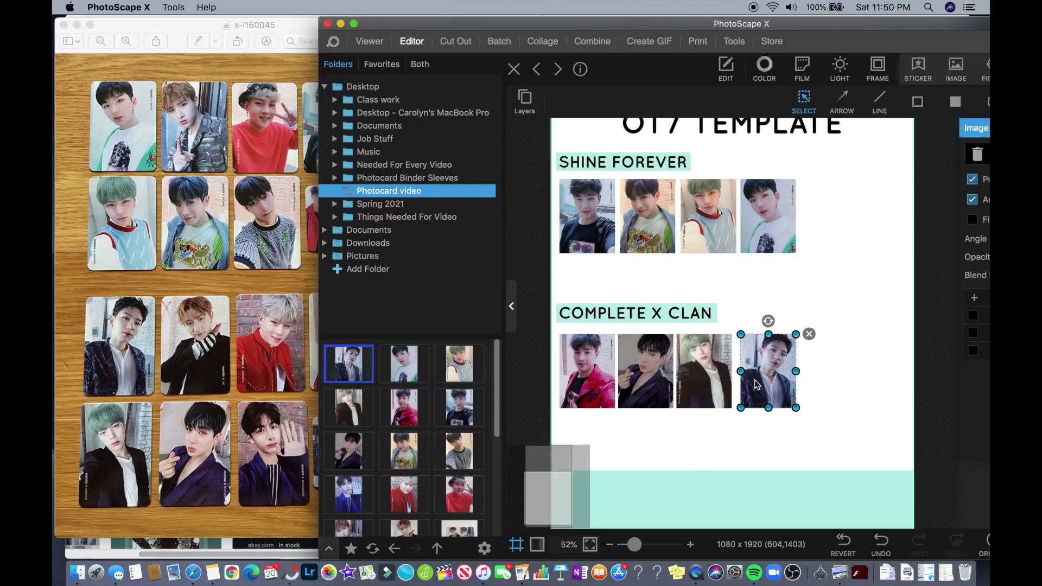
pyautogui.scroll(5, 716, 407)
pyautogui.moveTo(814, 342); pyautogui.dragTo(807, 342)
pyautogui.moveTo(686, 343); pyautogui.dragTo(684, 343)
pyautogui.click(715, 428)
pyautogui.scroll(-8, 715, 428)
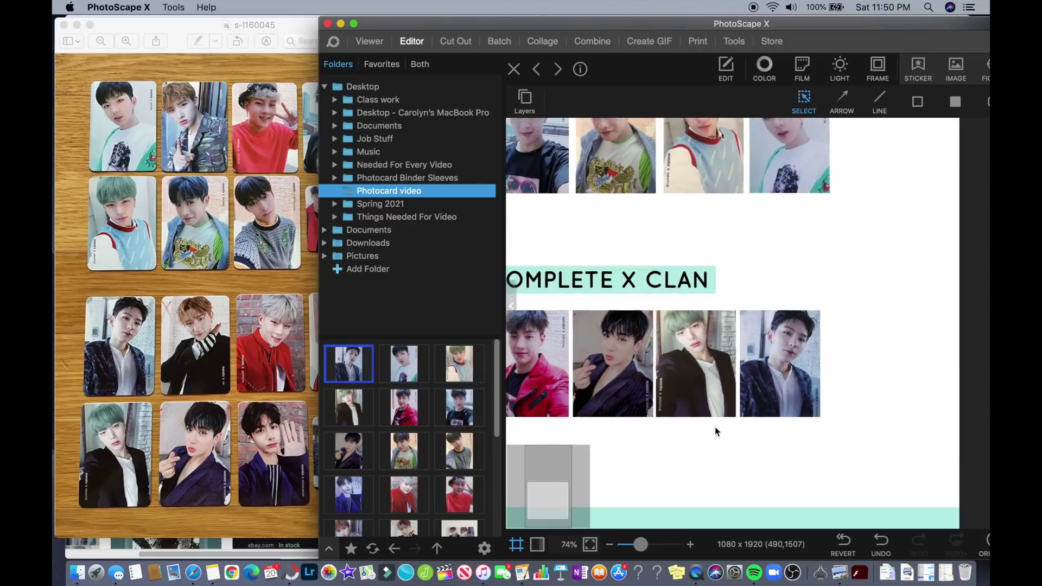
# Add "hyunwon 1.jpg" as the fifth card under "COMPLETE X CLAN" and scale it to the row's height
pyautogui.scroll(5, 744, 403)
pyautogui.scroll(-1, 404, 434)
pyautogui.moveTo(348, 457); pyautogui.dragTo(733, 323)
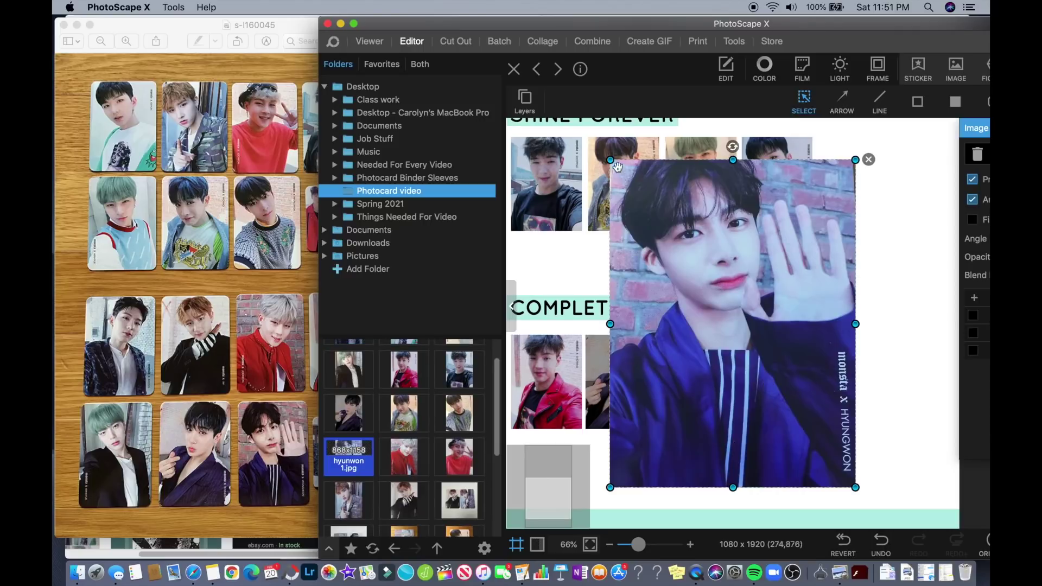
pyautogui.moveTo(606, 154); pyautogui.dragTo(765, 367)
pyautogui.moveTo(793, 407); pyautogui.dragTo(835, 375)
pyautogui.moveTo(858, 454); pyautogui.dragTo(857, 429)
pyautogui.moveTo(863, 402); pyautogui.dragTo(853, 401)
pyautogui.click(858, 457)
pyautogui.scroll(-3, 857, 457)
pyautogui.scroll(3, 765, 458)
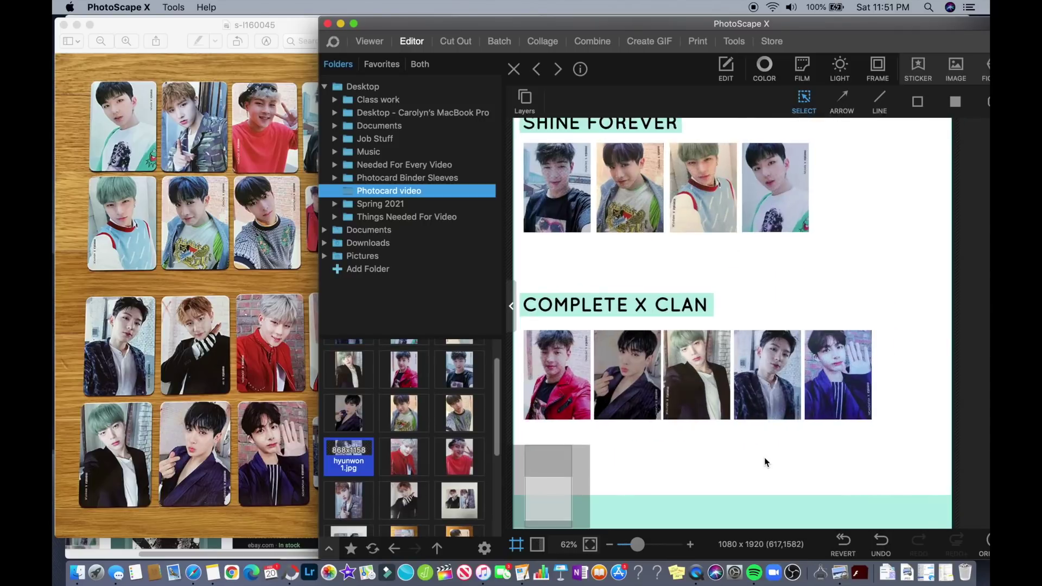
# Move the third "SHINE FOREVER" card down out of its row
pyautogui.scroll(-3, 766, 461)
pyautogui.click(640, 234)
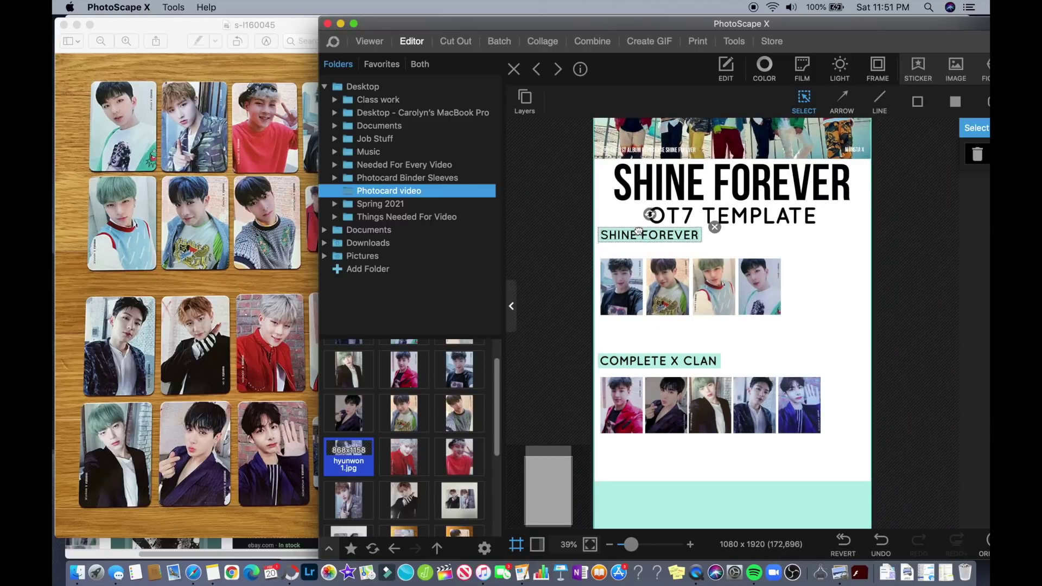
pyautogui.moveTo(714, 282); pyautogui.dragTo(713, 307)
pyautogui.scroll(1, 713, 307)
pyautogui.scroll(-3, 749, 326)
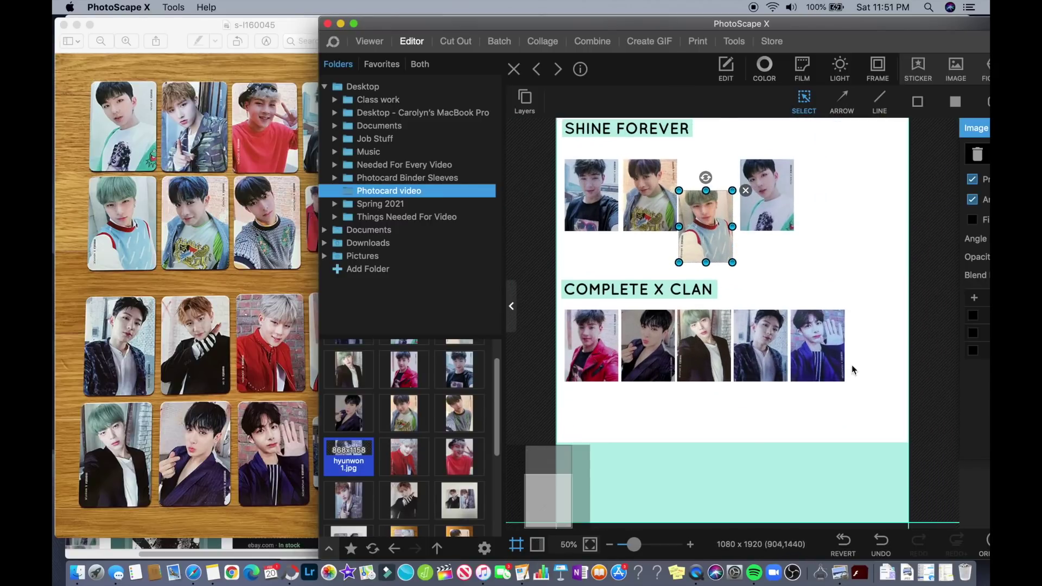
# Move the "hyunwon 1.jpg" card below the "COMPLETE X CLAN" row to start a second row, and nudge the first card
pyautogui.click(769, 353)
pyautogui.moveTo(769, 353)
pyautogui.mouseDown()
pyautogui.moveTo(706, 426)
pyautogui.moveTo(697, 408)
pyautogui.moveTo(786, 370)
pyautogui.moveTo(779, 337)
pyautogui.mouseUp()
pyautogui.click(779, 451)
pyautogui.scroll(1, 779, 453)
pyautogui.scroll(-1, 779, 458)
pyautogui.moveTo(823, 344); pyautogui.dragTo(667, 430)
pyautogui.click(814, 369)
pyautogui.click(593, 347)
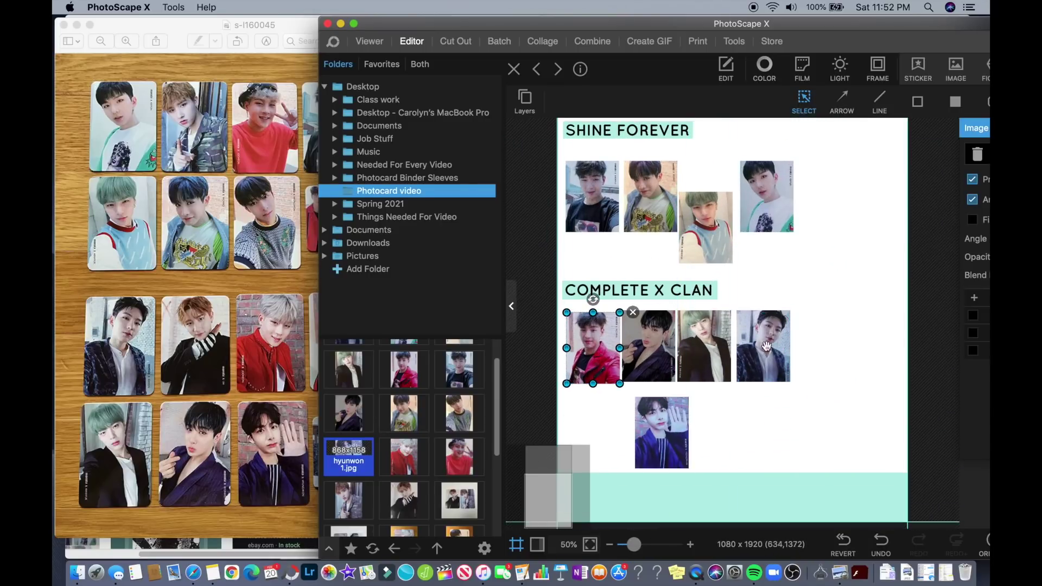
pyautogui.press('Right')
pyautogui.press('Right')
pyautogui.click(888, 352)
# Shift the four upper "COMPLETE X CLAN" cards together to the right to centre them, and even out the first card's spacing
pyautogui.click(600, 347)
pyautogui.keyDown('shift'); pyautogui.click(656, 348); pyautogui.keyUp('shift')
pyautogui.keyDown('shift'); pyautogui.click(705, 347); pyautogui.keyUp('shift')
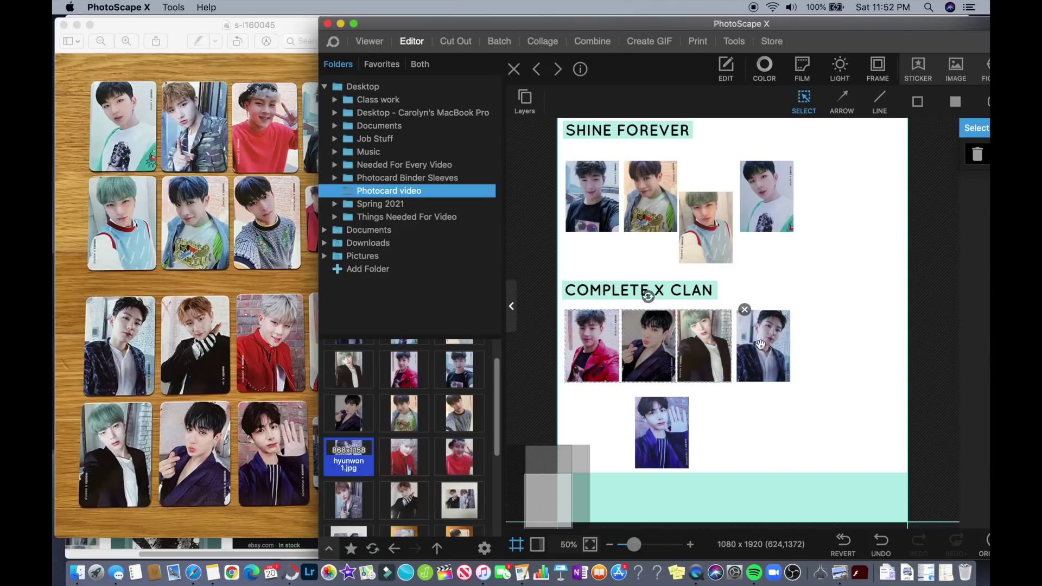
pyautogui.keyDown('shift'); pyautogui.click(753, 346); pyautogui.keyUp('shift')
pyautogui.moveTo(753, 346); pyautogui.dragTo(803, 346)
pyautogui.click(780, 445)
pyautogui.scroll(4, 780, 445)
pyautogui.moveTo(589, 408); pyautogui.dragTo(621, 398)
pyautogui.click(725, 402)
pyautogui.scroll(-5, 725, 403)
pyautogui.scroll(3, 726, 403)
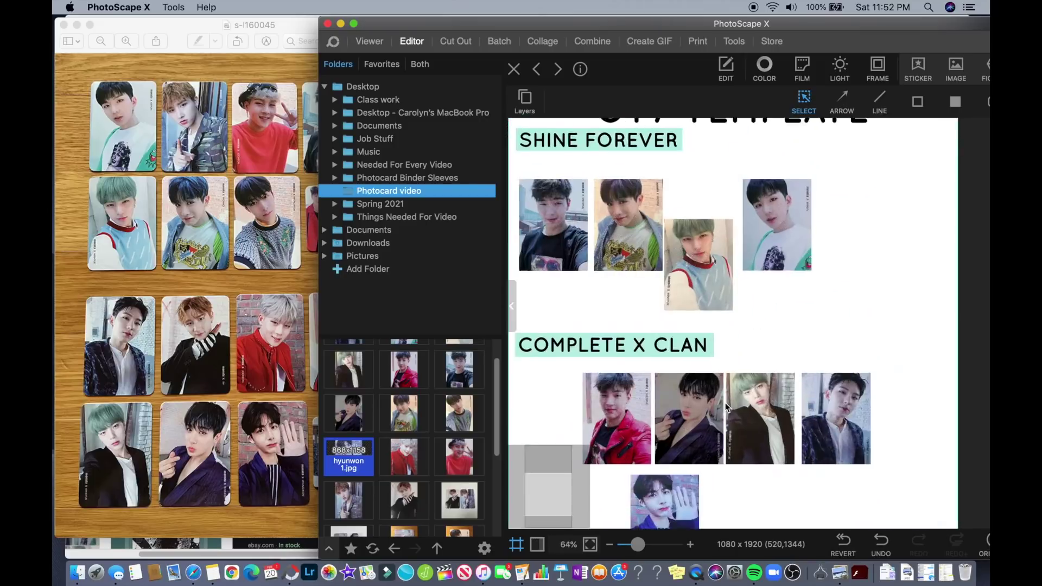
# Add "jooheon 2.jpg" beside the "hyunwon 1.jpg" card in the second "COMPLETE X CLAN" row and scale it to match
pyautogui.scroll(-3, 725, 403)
pyautogui.moveTo(392, 455); pyautogui.dragTo(824, 326)
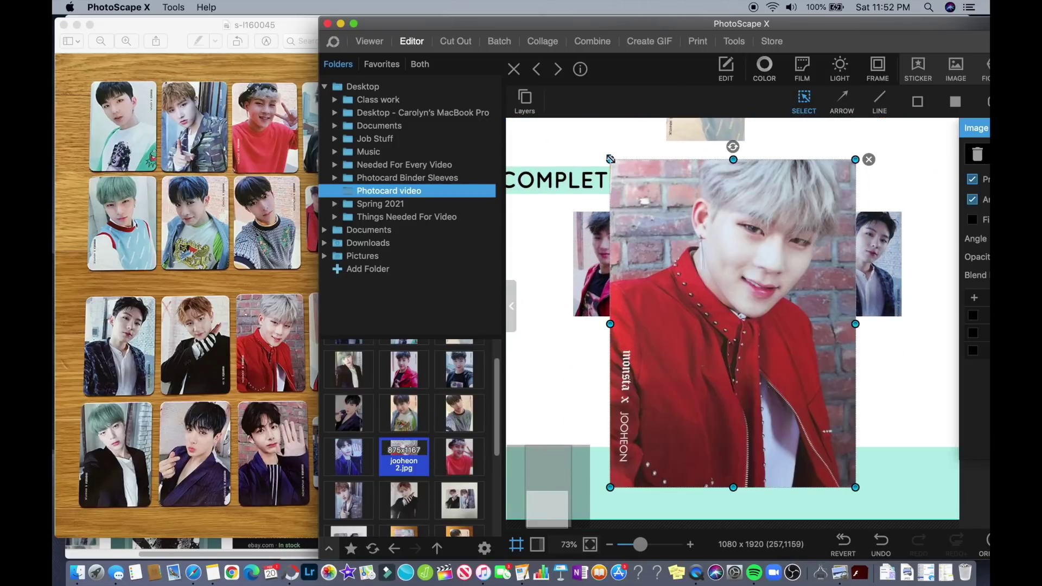
pyautogui.moveTo(612, 159); pyautogui.dragTo(768, 369)
pyautogui.moveTo(811, 429); pyautogui.dragTo(755, 388)
pyautogui.moveTo(757, 445); pyautogui.dragTo(753, 433)
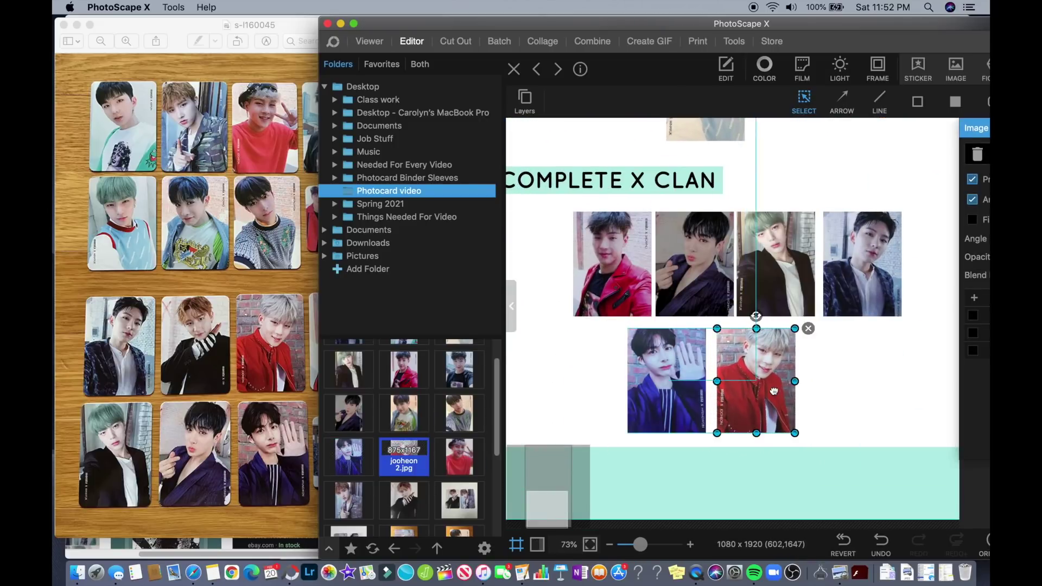
# Add "changkyun 1 final.jpg" as the third card of the second "COMPLETE X CLAN" row, scale it to match and adjust the spacing
pyautogui.moveTo(404, 500); pyautogui.dragTo(814, 340)
pyautogui.moveTo(612, 159); pyautogui.dragTo(786, 392)
pyautogui.moveTo(821, 437); pyautogui.dragTo(834, 374)
pyautogui.moveTo(834, 423); pyautogui.dragTo(833, 433)
pyautogui.moveTo(758, 361); pyautogui.dragTo(754, 361)
# Select the three cards of the second "COMPLETE X CLAN" row and centre them beneath the upper row
pyautogui.moveTo(903, 321); pyautogui.dragTo(669, 387)
pyautogui.moveTo(705, 391); pyautogui.dragTo(692, 391)
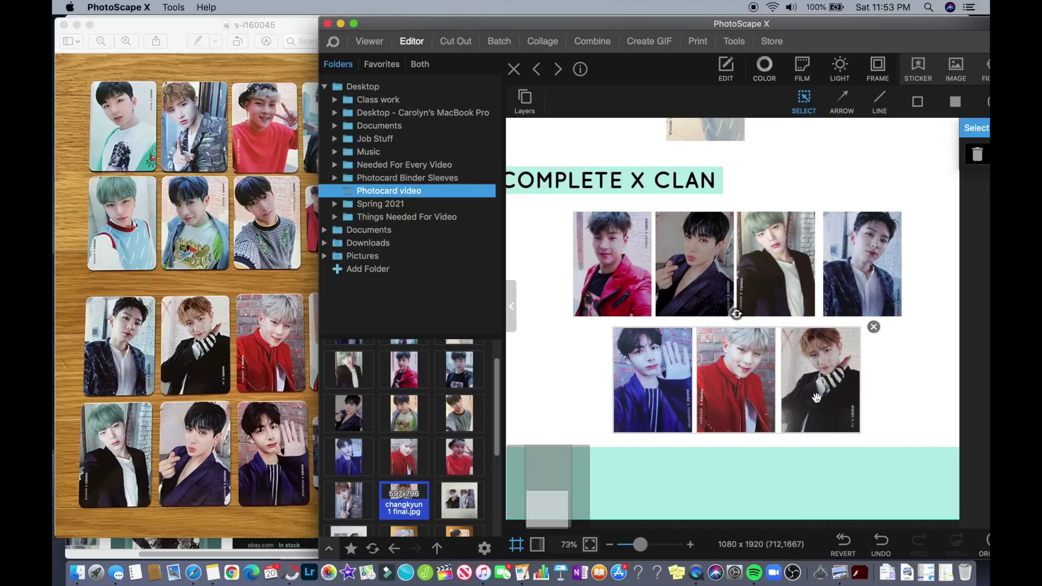
pyautogui.moveTo(817, 397); pyautogui.dragTo(816, 395)
pyautogui.click(888, 391)
# Rearrange the four "SHINE FOREVER" cards into one centred row aligned above the upper "COMPLETE X CLAN" row
pyautogui.scroll(-4, 863, 389)
pyautogui.scroll(4, 766, 325)
pyautogui.scroll(-4, 766, 323)
pyautogui.moveTo(767, 281); pyautogui.dragTo(782, 310)
pyautogui.moveTo(666, 285); pyautogui.dragTo(703, 274)
pyautogui.moveTo(797, 297); pyautogui.dragTo(797, 286)
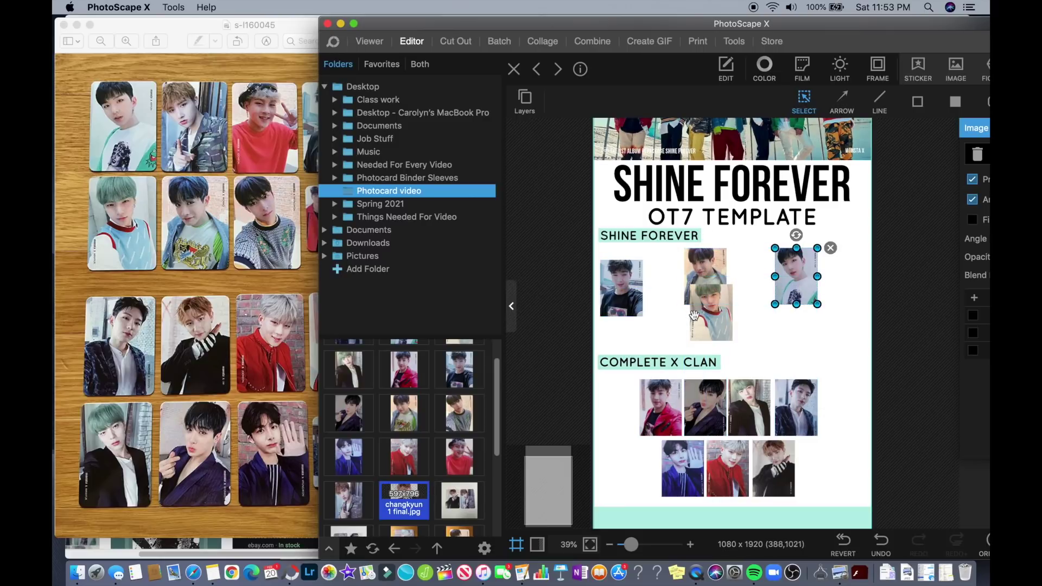
pyautogui.moveTo(699, 315); pyautogui.dragTo(737, 279)
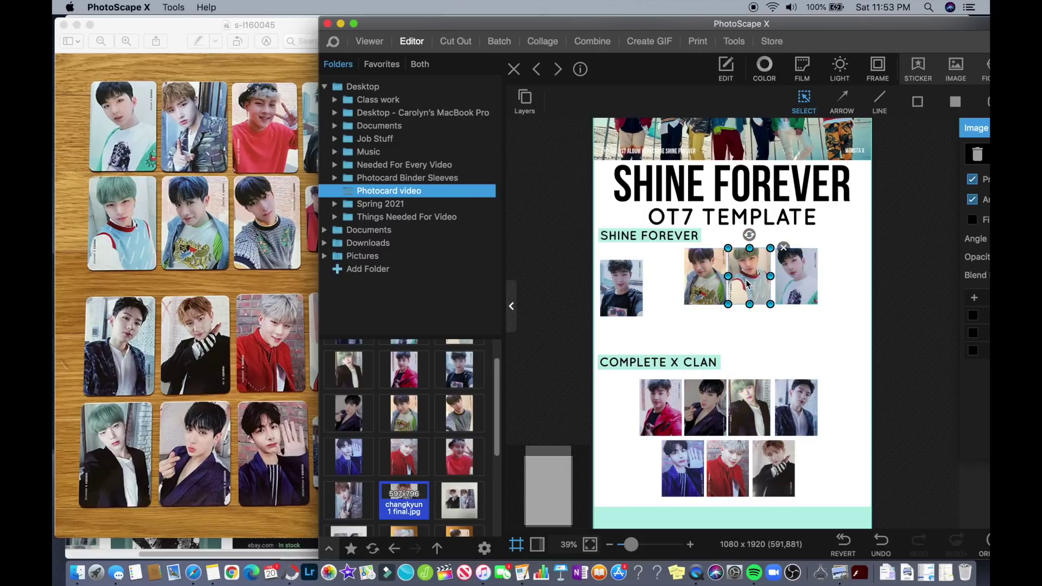
pyautogui.moveTo(800, 283); pyautogui.dragTo(802, 284)
pyautogui.moveTo(619, 279); pyautogui.dragTo(658, 269)
pyautogui.click(813, 317)
# Move the fourth card of each upper row slightly left to match the spacing of its neighbours
pyautogui.scroll(5, 813, 314)
pyautogui.moveTo(828, 250); pyautogui.dragTo(823, 251)
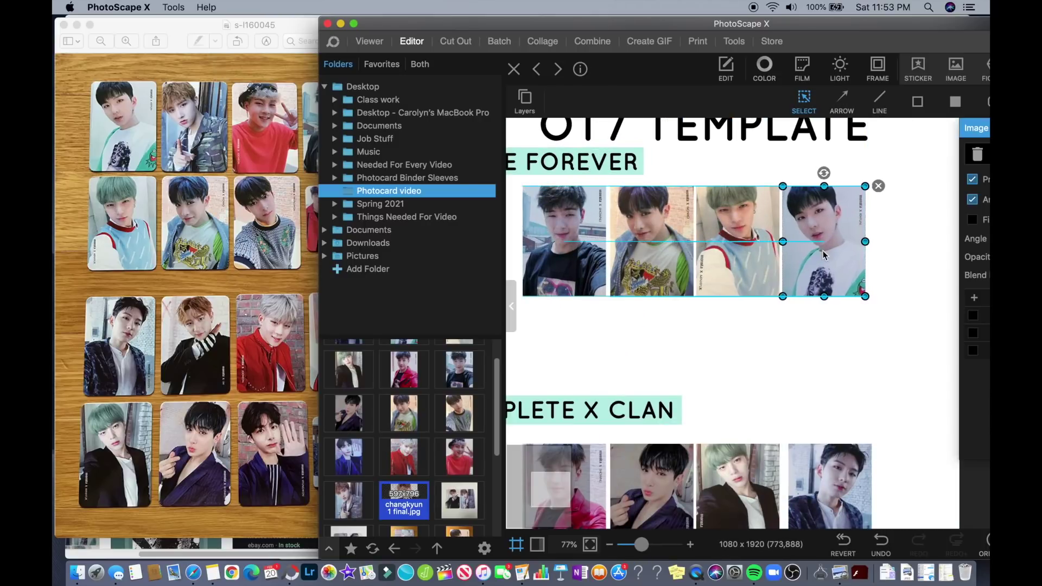
pyautogui.moveTo(828, 483); pyautogui.dragTo(823, 483)
pyautogui.click(890, 431)
# Add "Hyungwon 2.jpg", scale it to match and place it below the "SHINE FOREVER" row to start a second row
pyautogui.scroll(-5, 890, 431)
pyautogui.scroll(4, 839, 427)
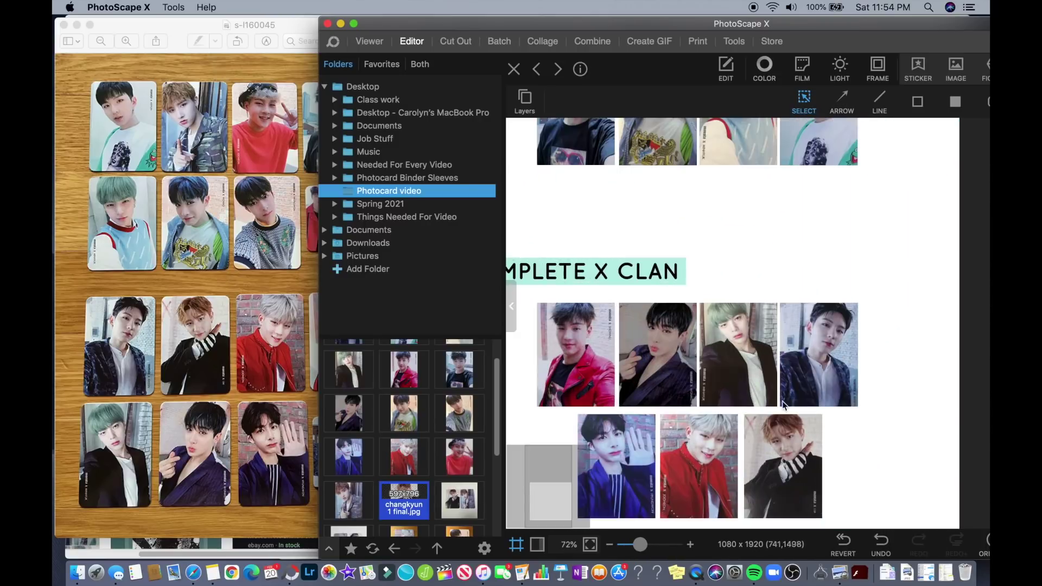
pyautogui.moveTo(459, 413); pyautogui.dragTo(713, 291)
pyautogui.moveTo(610, 160); pyautogui.dragTo(778, 342)
pyautogui.moveTo(809, 406); pyautogui.dragTo(707, 276)
pyautogui.click(795, 369)
pyautogui.scroll(-4, 799, 412)
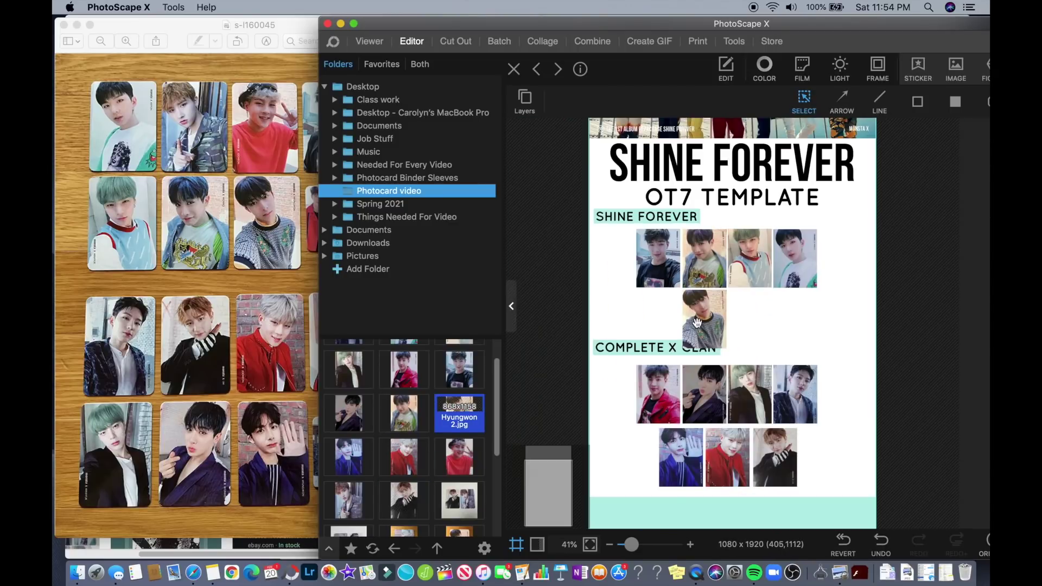
# Move the "COMPLETE X CLAN" label and its seven cards slightly down, keeping the "Hyungwon 2.jpg" card below the "SHINE FOREVER" row
pyautogui.moveTo(698, 323); pyautogui.dragTo(838, 265)
pyautogui.moveTo(594, 328); pyautogui.dragTo(694, 357)
pyautogui.press('super+z')
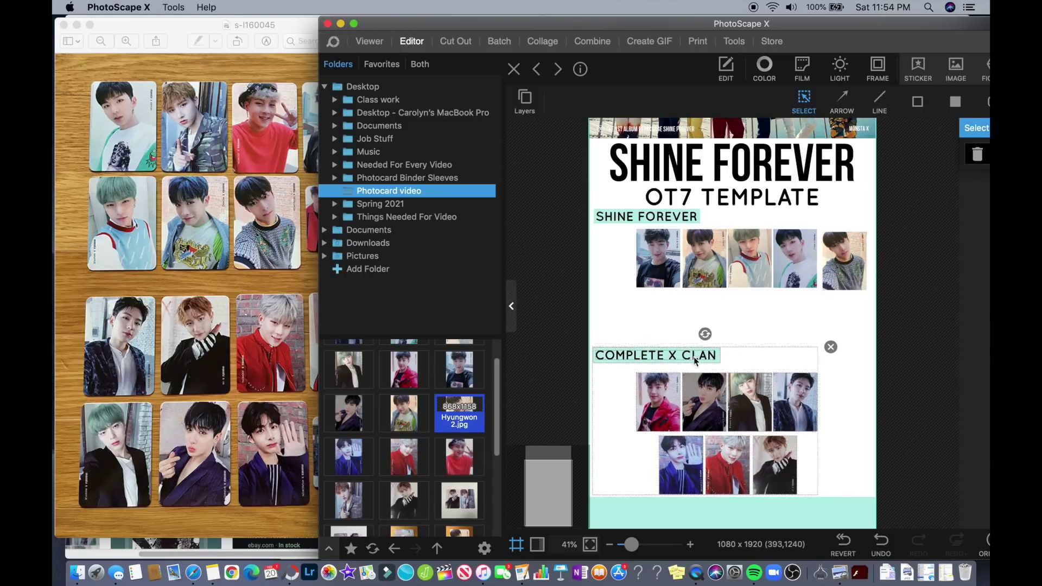
pyautogui.moveTo(844, 260); pyautogui.dragTo(706, 317)
# Shrink the "OT7 TEMPLATE" text and centre it under the "SHINE FOREVER" title
pyautogui.click(723, 192)
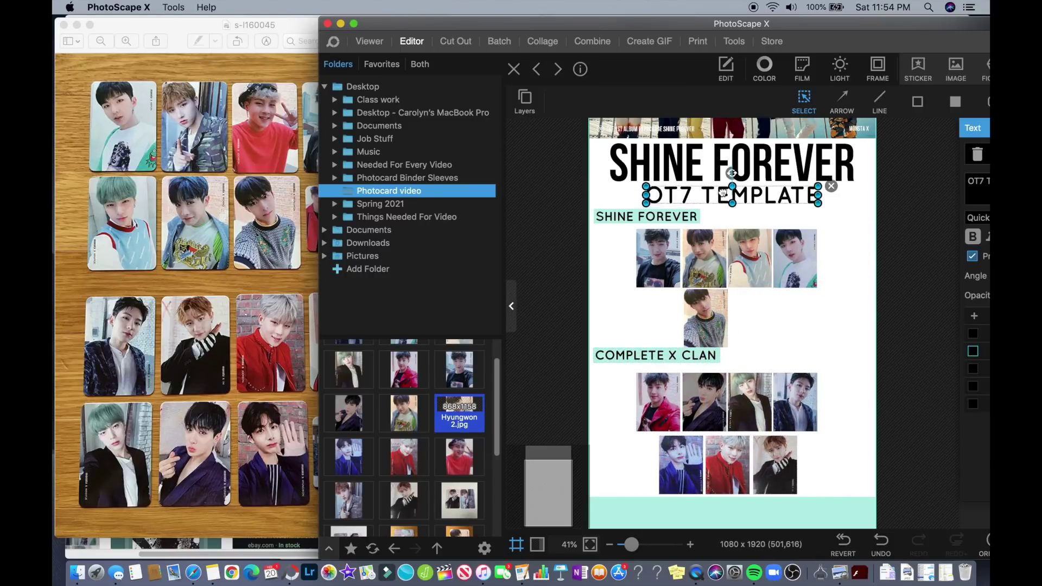
pyautogui.moveTo(818, 203); pyautogui.dragTo(752, 197)
pyautogui.moveTo(703, 192); pyautogui.dragTo(732, 192)
pyautogui.click(861, 210)
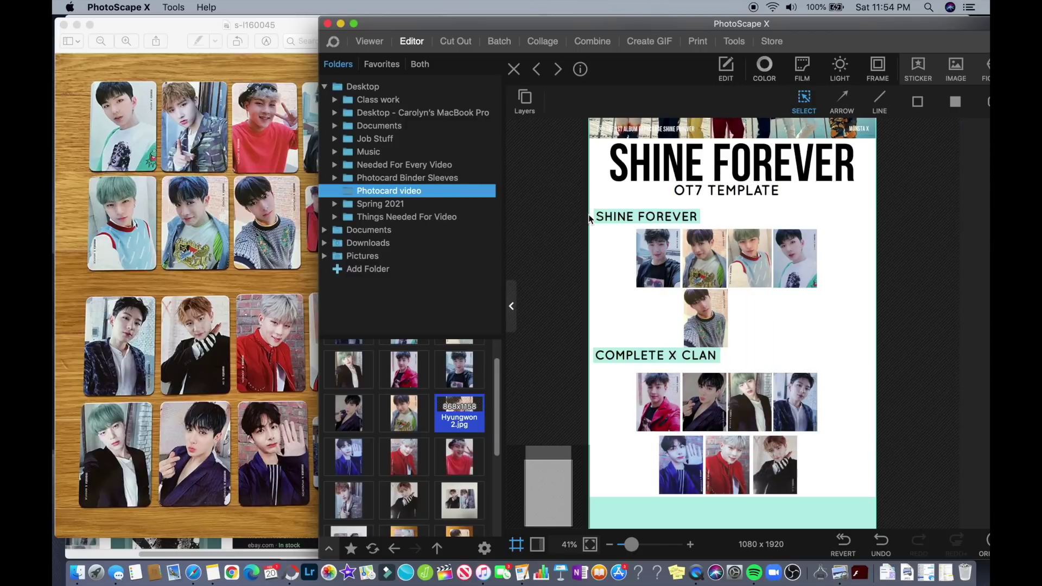
# Move the "SHINE FOREVER" label and its four-card row up, then reposition the "Hyungwon 2.jpg" card beneath them
pyautogui.moveTo(590, 211); pyautogui.dragTo(782, 320)
pyautogui.moveTo(765, 274); pyautogui.dragTo(765, 265)
pyautogui.click(769, 302)
pyautogui.moveTo(711, 307); pyautogui.dragTo(711, 310)
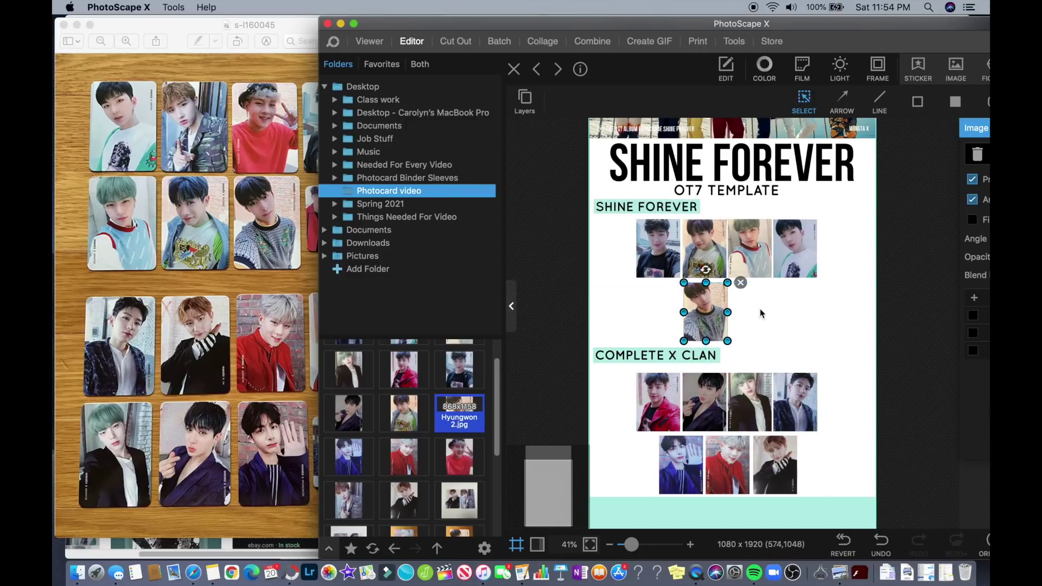
# Add "jooheon 1.jpg" beside the "Hyungwon 2.jpg" card, scale it to match and shift both cards left
pyautogui.scroll(3, 760, 315)
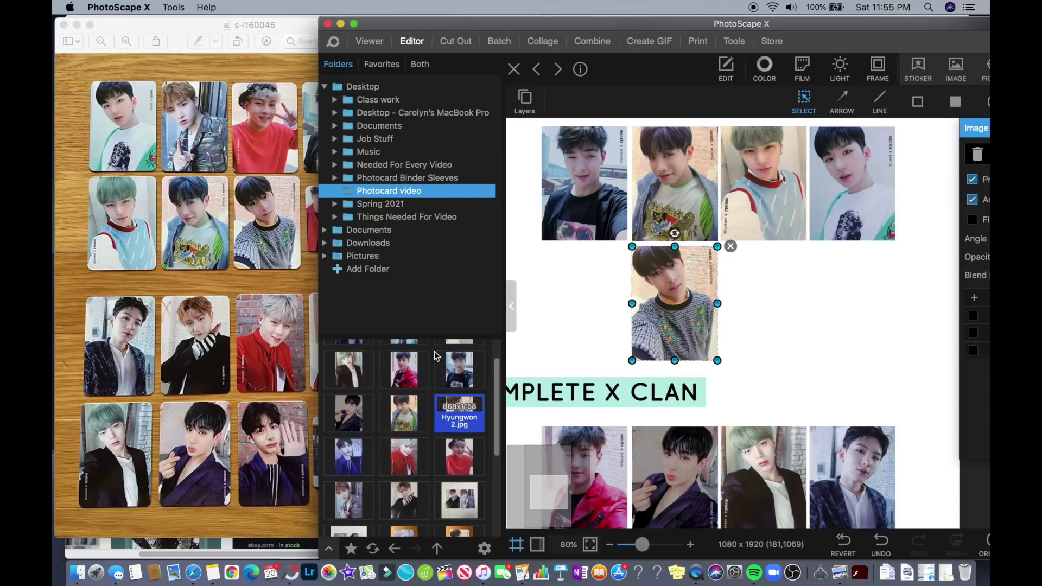
pyautogui.moveTo(459, 455); pyautogui.dragTo(763, 315)
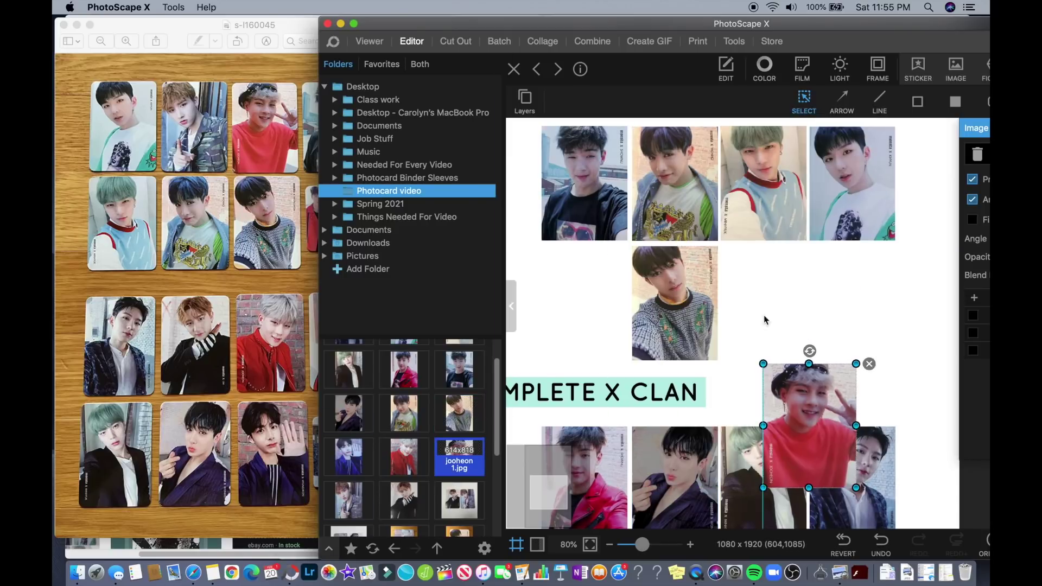
pyautogui.moveTo(809, 423); pyautogui.dragTo(768, 306)
pyautogui.moveTo(814, 369); pyautogui.dragTo(807, 360)
pyautogui.keyDown('shift'); pyautogui.click(669, 314); pyautogui.keyUp('shift')
pyautogui.moveTo(669, 315); pyautogui.dragTo(632, 314)
pyautogui.click(528, 322)
# Fine-tune the horizontal positions of the two cards in the second "SHINE FOREVER" row
pyautogui.scroll(-3, 528, 322)
pyautogui.moveTo(637, 182); pyautogui.dragTo(629, 182)
pyautogui.moveTo(726, 182); pyautogui.dragTo(727, 182)
pyautogui.click(821, 206)
pyautogui.click(767, 261)
# Add "Kyun 2 final.jpg" as the third card of the second "SHINE FOREVER" row and scale it to match
pyautogui.scroll(-4, 767, 262)
pyautogui.scroll(-2, 376, 470)
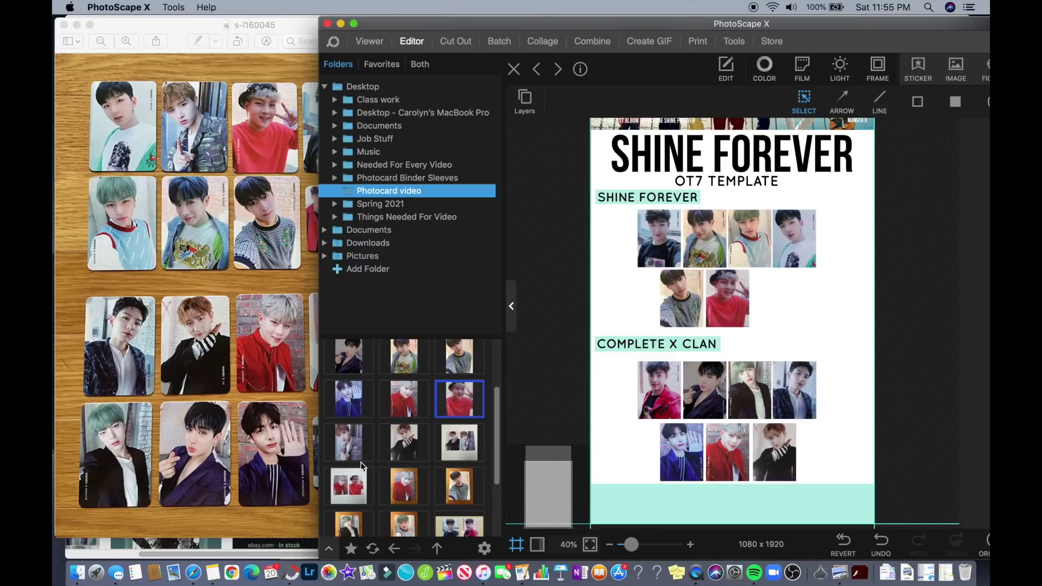
pyautogui.moveTo(355, 455); pyautogui.dragTo(613, 187)
pyautogui.moveTo(653, 214); pyautogui.dragTo(772, 376)
pyautogui.moveTo(800, 410); pyautogui.dragTo(796, 328)
pyautogui.click(771, 333)
pyautogui.scroll(4, 763, 332)
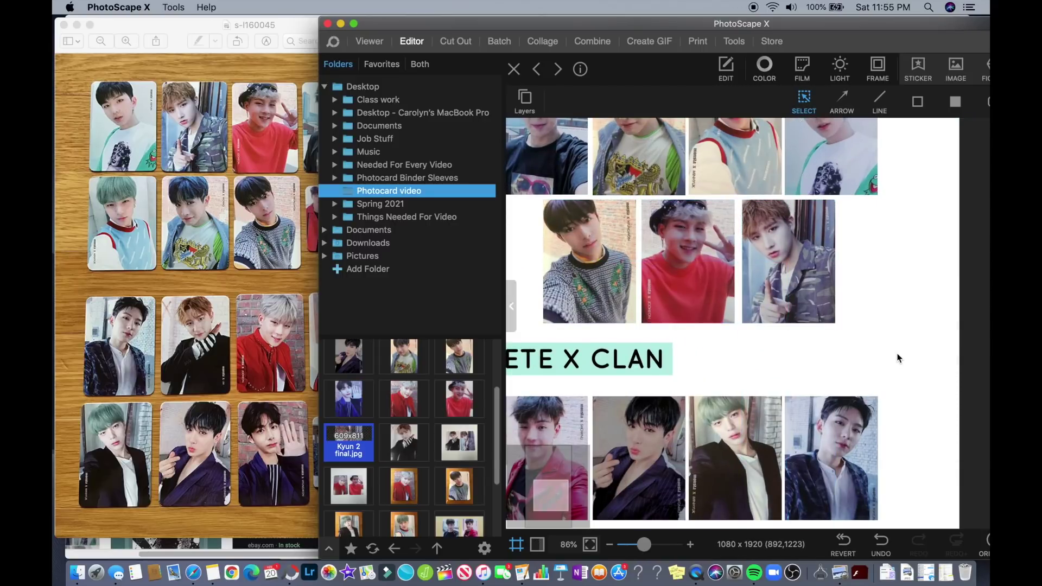
pyautogui.scroll(-3, 898, 358)
pyautogui.click(777, 183)
pyautogui.click(786, 305)
pyautogui.scroll(-4, 786, 305)
pyautogui.click(802, 369)
pyautogui.click(751, 369)
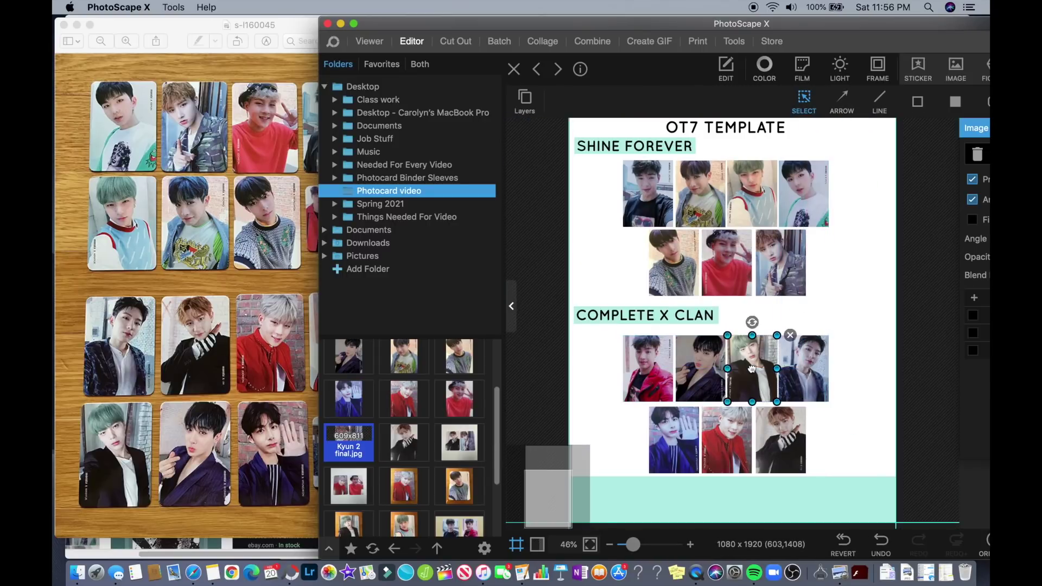
# Nudge the "COMPLETE X CLAN" label slightly down, closer to its card rows
pyautogui.click(891, 275)
pyautogui.scroll(1, 891, 274)
pyautogui.click(600, 318)
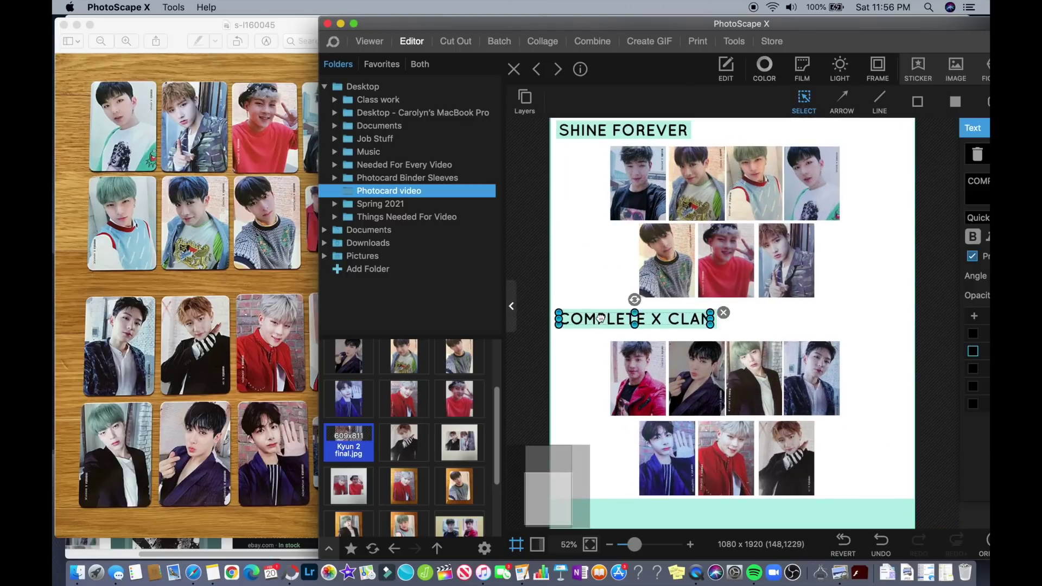
pyautogui.moveTo(601, 319); pyautogui.dragTo(599, 319)
pyautogui.moveTo(727, 318); pyautogui.dragTo(573, 325)
pyautogui.moveTo(576, 320); pyautogui.dragTo(576, 324)
pyautogui.moveTo(875, 296); pyautogui.dragTo(625, 199)
pyautogui.click(875, 214)
pyautogui.scroll(-2, 875, 214)
pyautogui.click(621, 232)
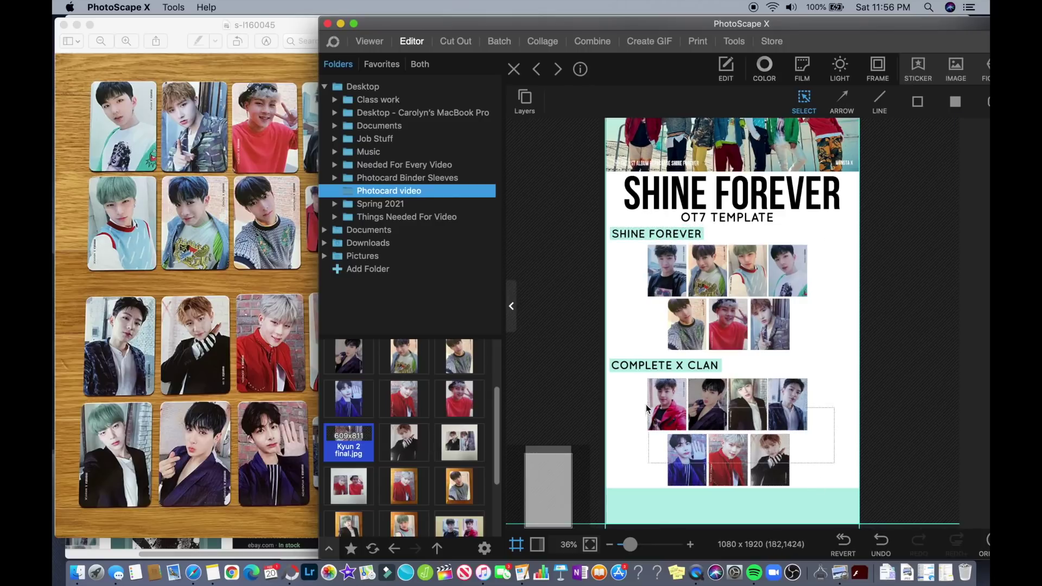
pyautogui.moveTo(646, 405); pyautogui.dragTo(641, 405)
pyautogui.click(630, 406)
# Add the text "Wonhaed", scale it down and place it beside the "COMPLETE X CLAN" label
pyautogui.scroll(4, 618, 405)
pyautogui.scroll(-1, 619, 405)
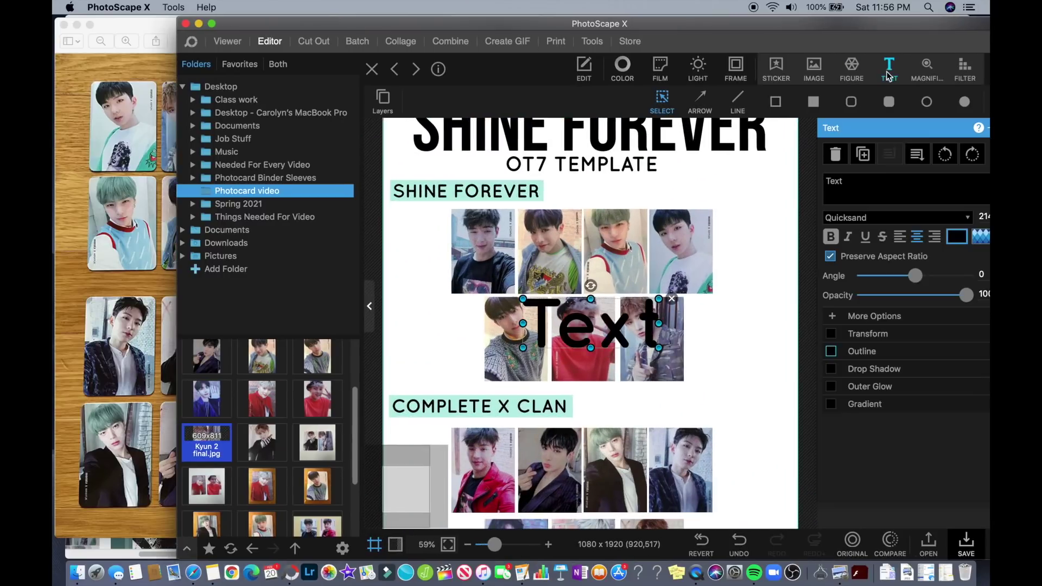
pyautogui.write('Wonhaed')
pyautogui.moveTo(756, 300); pyautogui.dragTo(637, 403)
pyautogui.click(616, 419)
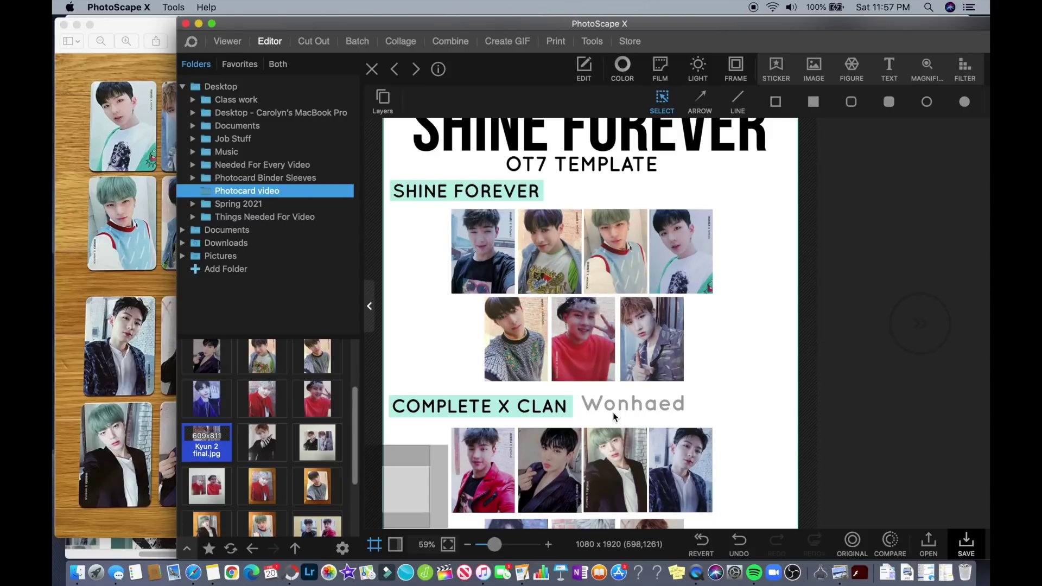
# Try the "Wonhaed" text as a faint watermark with its opacity set to 16
pyautogui.click(632, 405)
pyautogui.moveTo(893, 295); pyautogui.dragTo(873, 296)
pyautogui.click(678, 355)
pyautogui.scroll(-5, 679, 354)
pyautogui.click(608, 359)
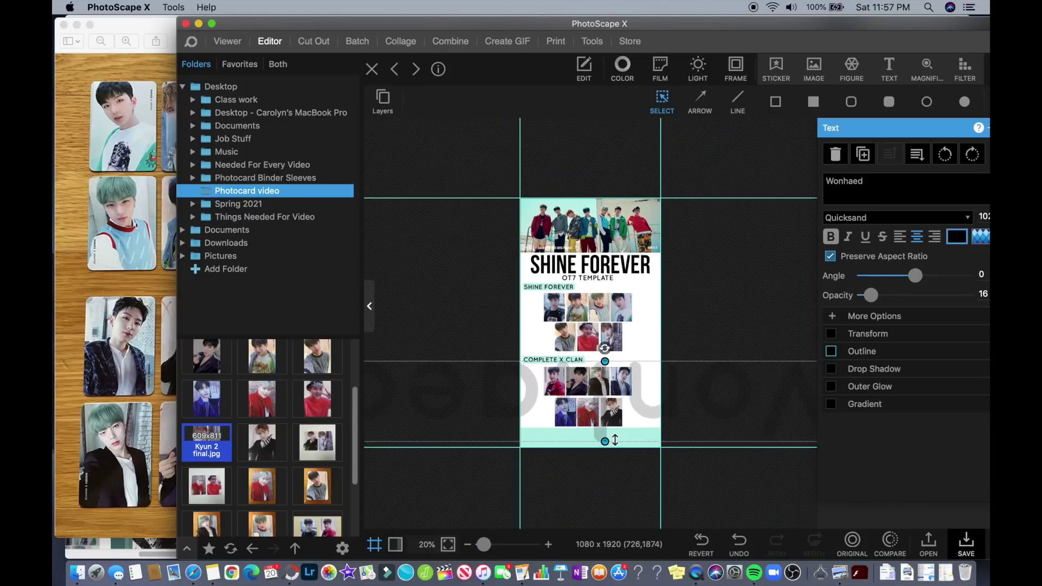
# Set the "Wonhaed" text's opacity to 100 and centre it at the upper edge of the mint band below the cards
pyautogui.moveTo(872, 295); pyautogui.dragTo(967, 295)
pyautogui.click(705, 369)
pyautogui.scroll(5, 679, 370)
pyautogui.click(577, 509)
pyautogui.moveTo(577, 510); pyautogui.dragTo(575, 505)
pyautogui.click(737, 401)
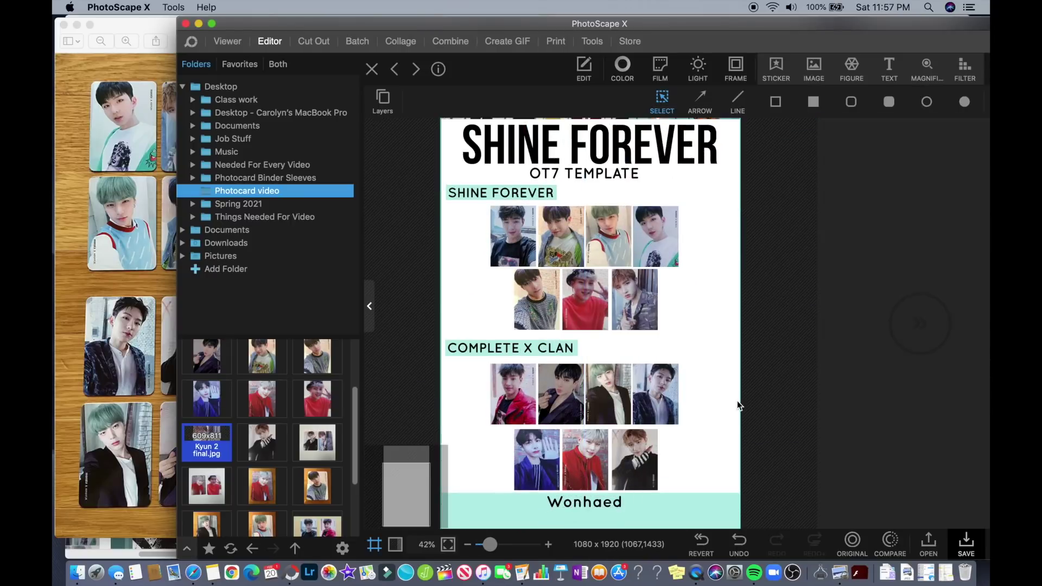
# Save the template as the JPEG "Monsta X OT7 SF Template" in the Desktop folder
pyautogui.scroll(-3, 723, 447)
pyautogui.scroll(3, 636, 427)
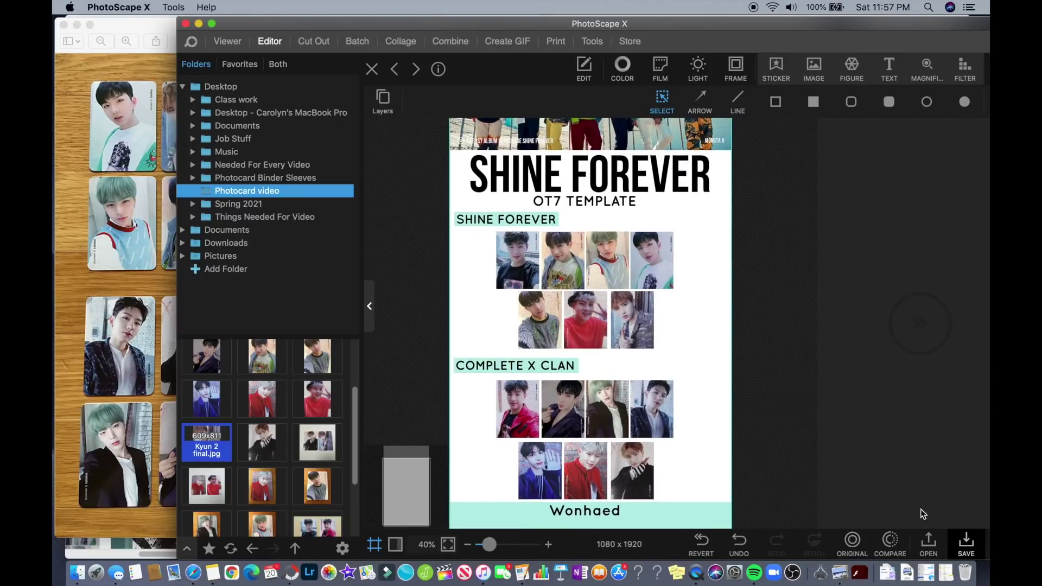
pyautogui.click(966, 543)
pyautogui.click(467, 248)
pyautogui.click(624, 230)
pyautogui.click(577, 334)
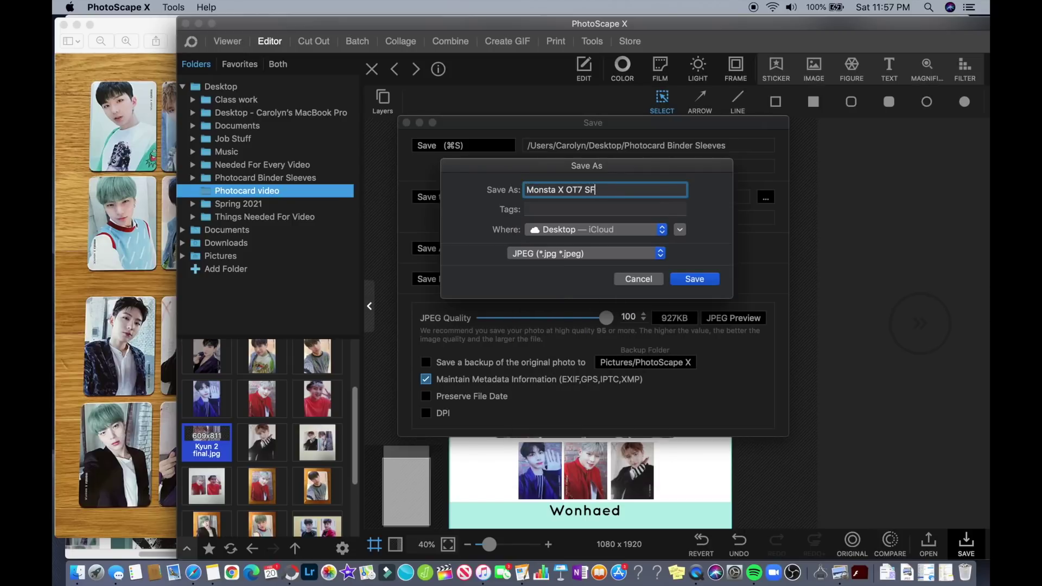
pyautogui.press('Return')
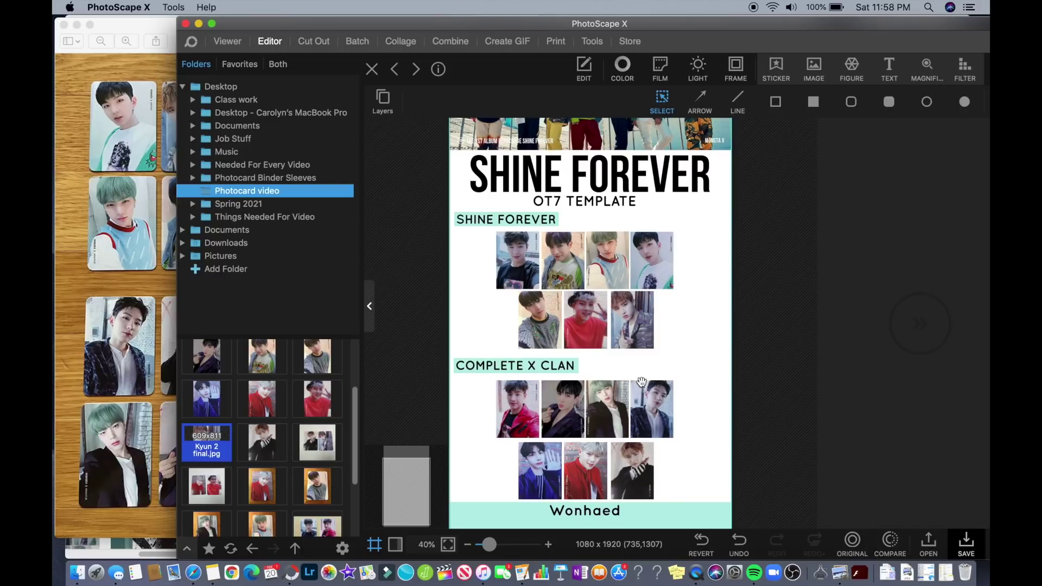
# Open "Monsta X OT7 SF Template.jpg" from the Desktop folder in Preview and share it by AirDrop
pyautogui.click(78, 573)
pyautogui.click(513, 241)
pyautogui.doubleClick(597, 89)
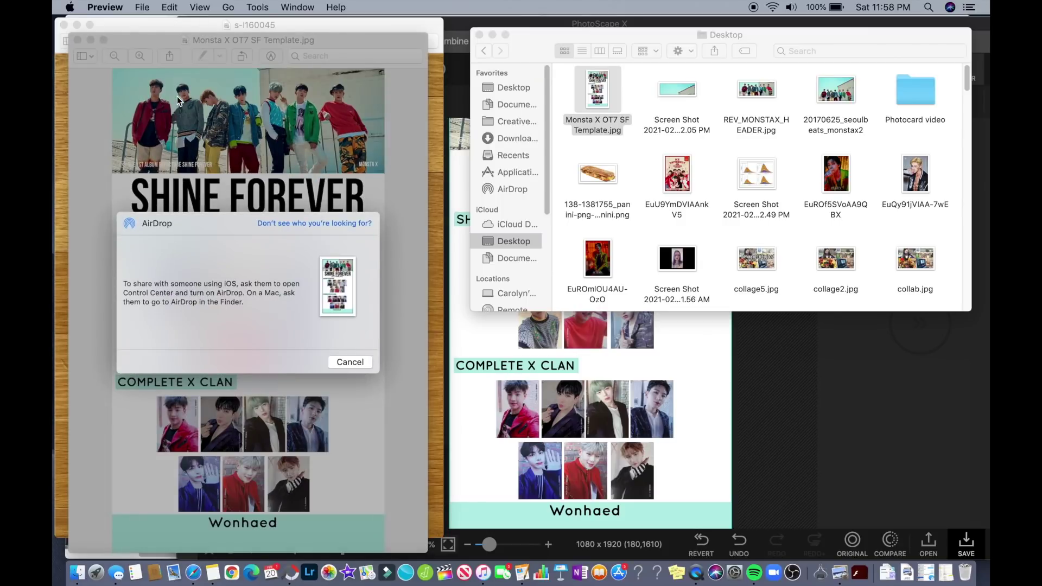
pyautogui.click(135, 251)
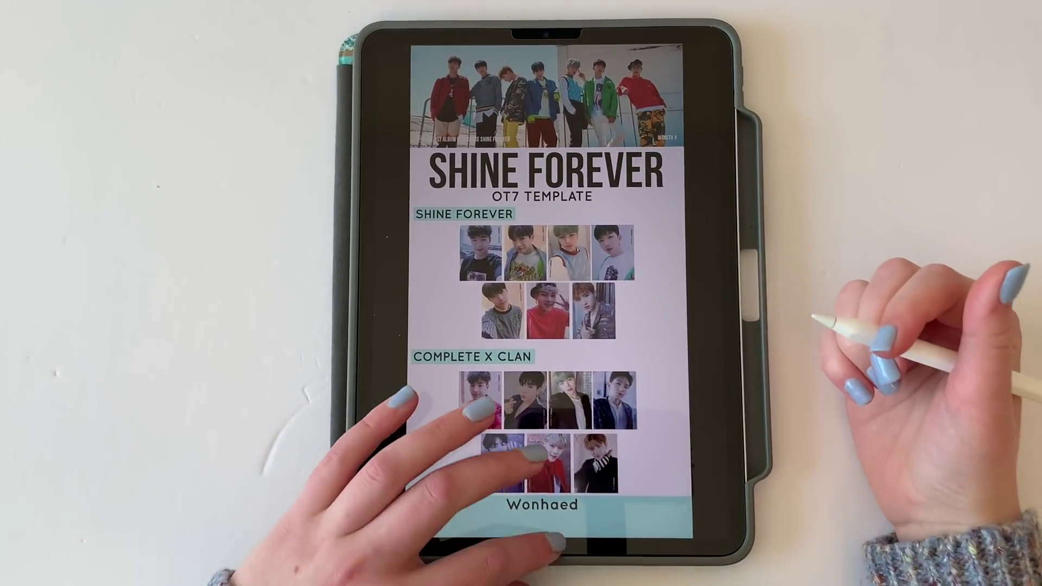
# Switch to Instagram on the iPad and start a new story with the Shine Forever template from the gallery
pyautogui.moveTo(557, 543); pyautogui.dragTo(559, 502)
pyautogui.click(585, 505)
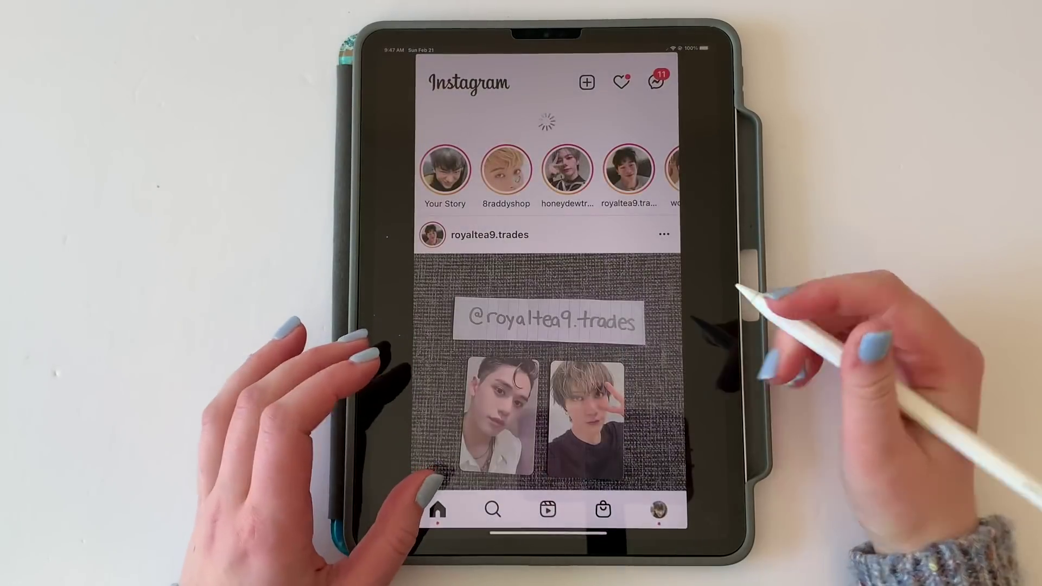
pyautogui.moveTo(605, 349); pyautogui.dragTo(705, 303)
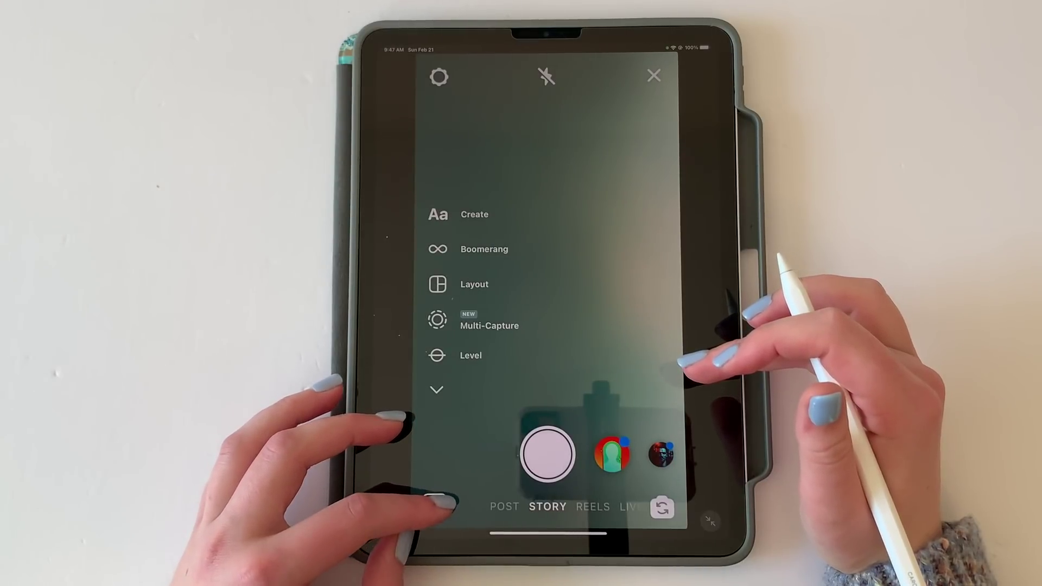
pyautogui.click(437, 502)
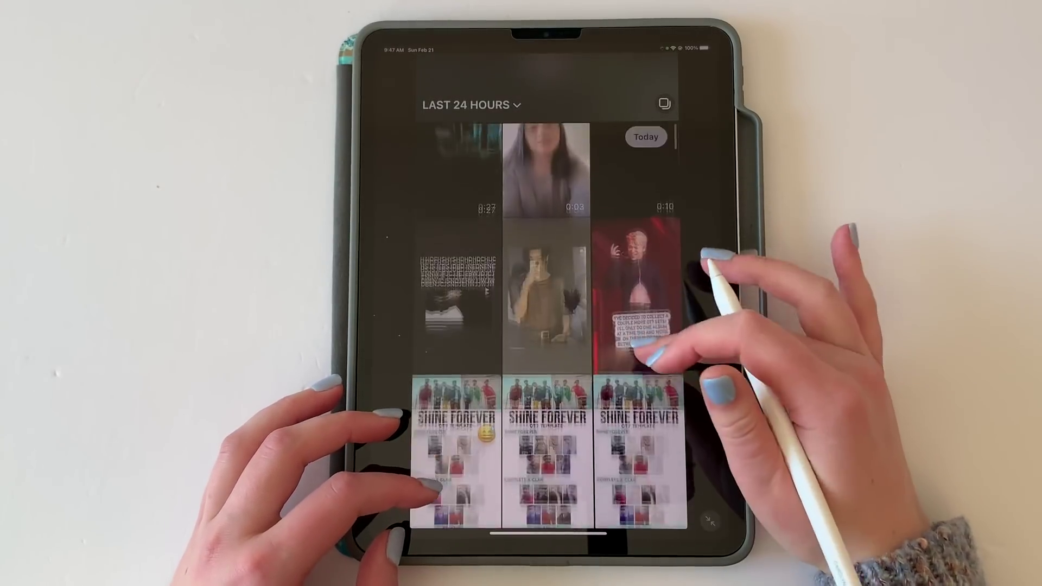
pyautogui.scroll(-3, 697, 301)
pyautogui.click(639, 347)
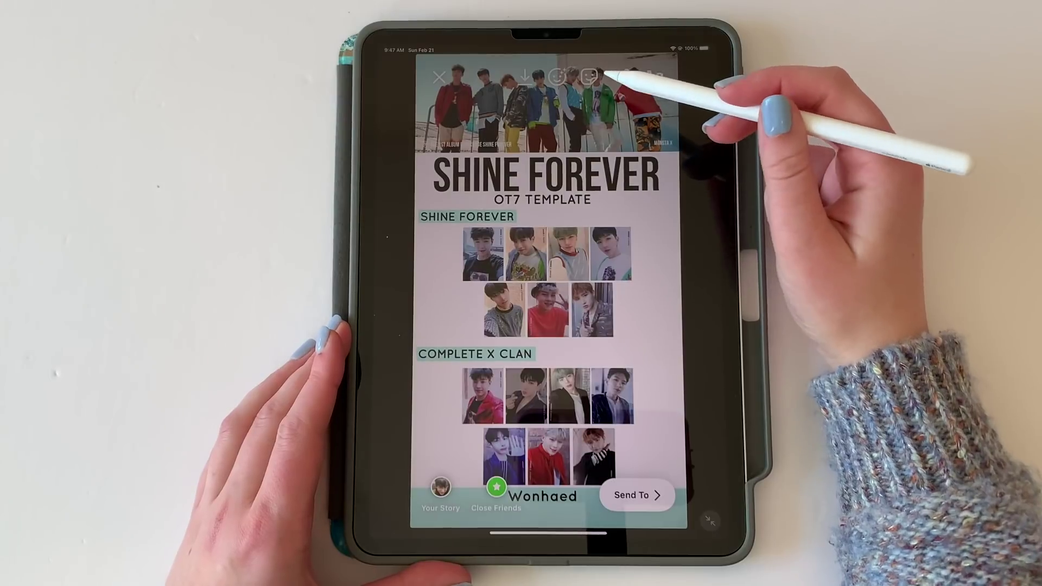
# Fade the fourth card of the first "SHINE FOREVER" row using the highlighter in a sampled white, and switch to the eraser for cleanup
pyautogui.click(625, 75)
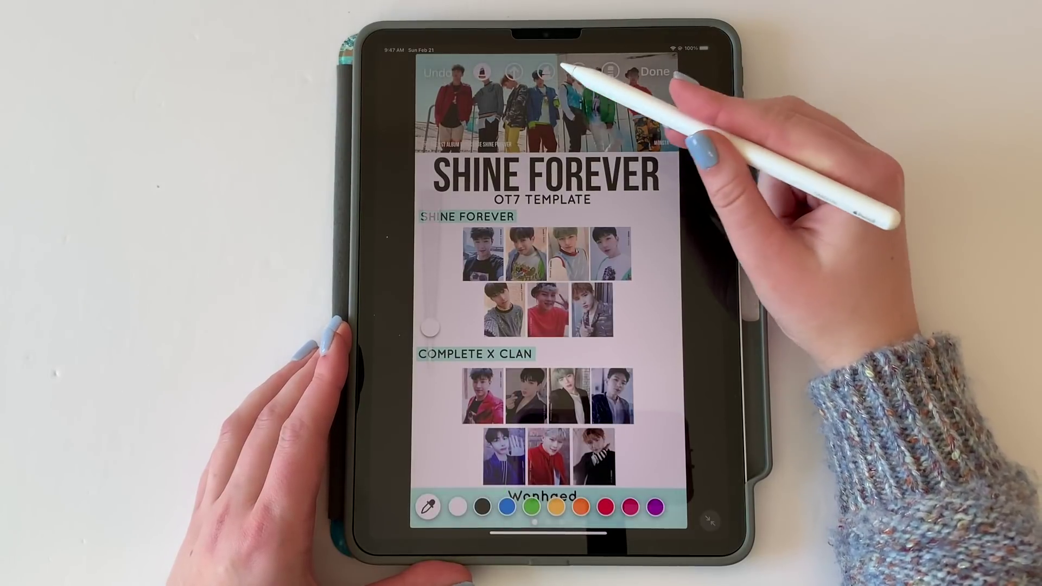
pyautogui.click(545, 71)
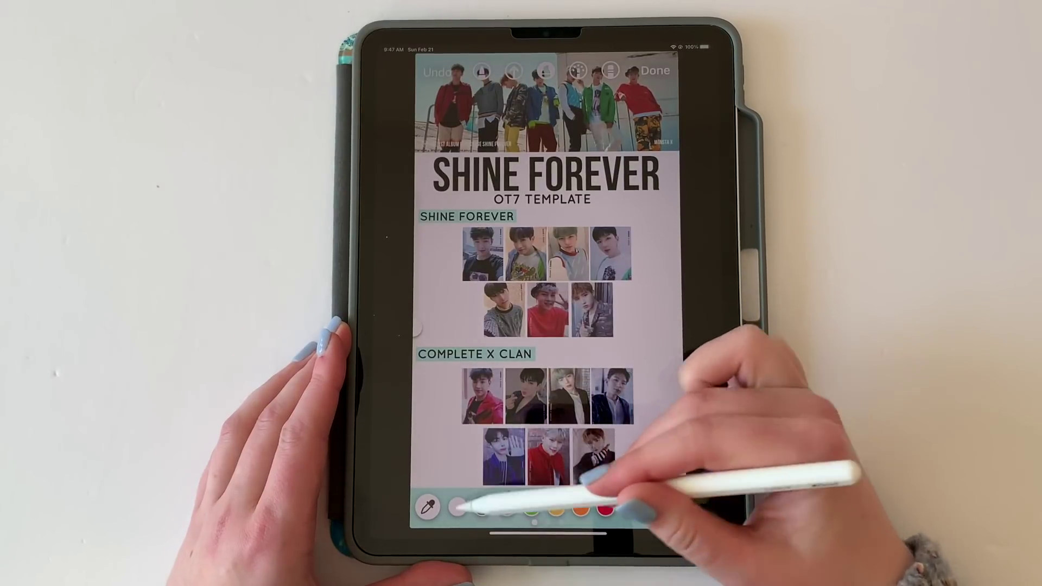
pyautogui.click(429, 506)
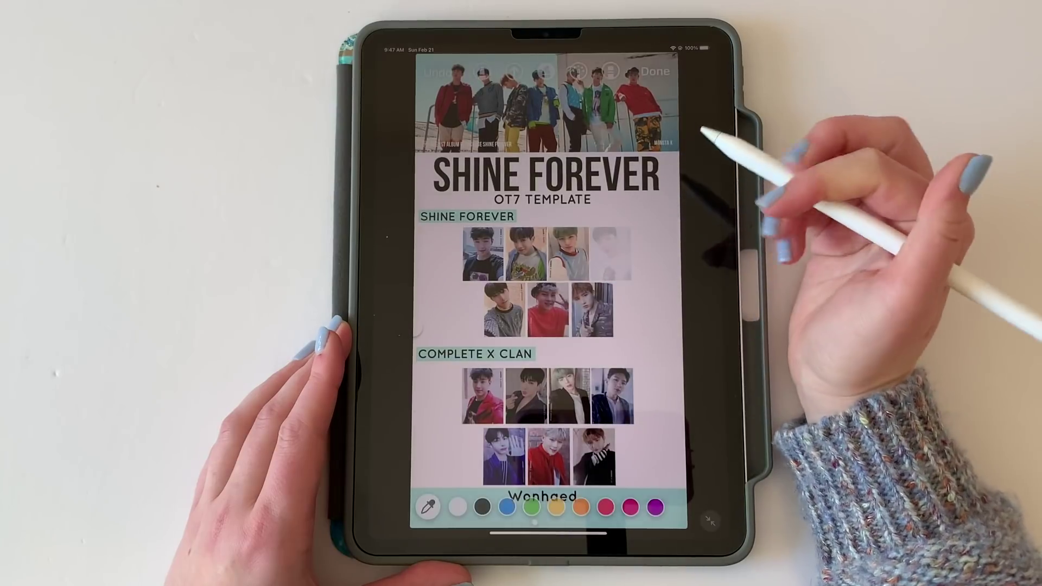
pyautogui.click(611, 71)
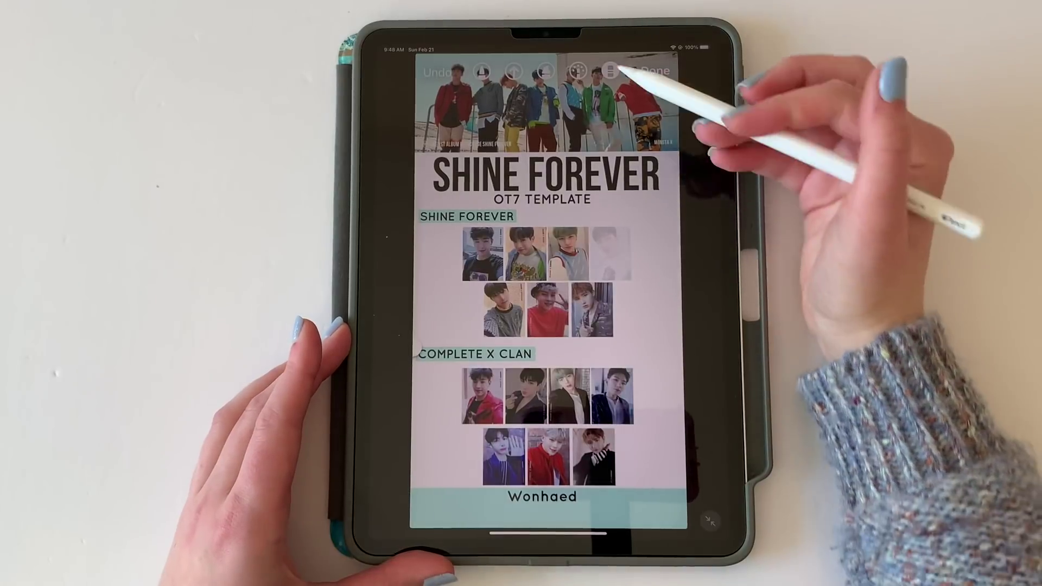
pyautogui.click(612, 70)
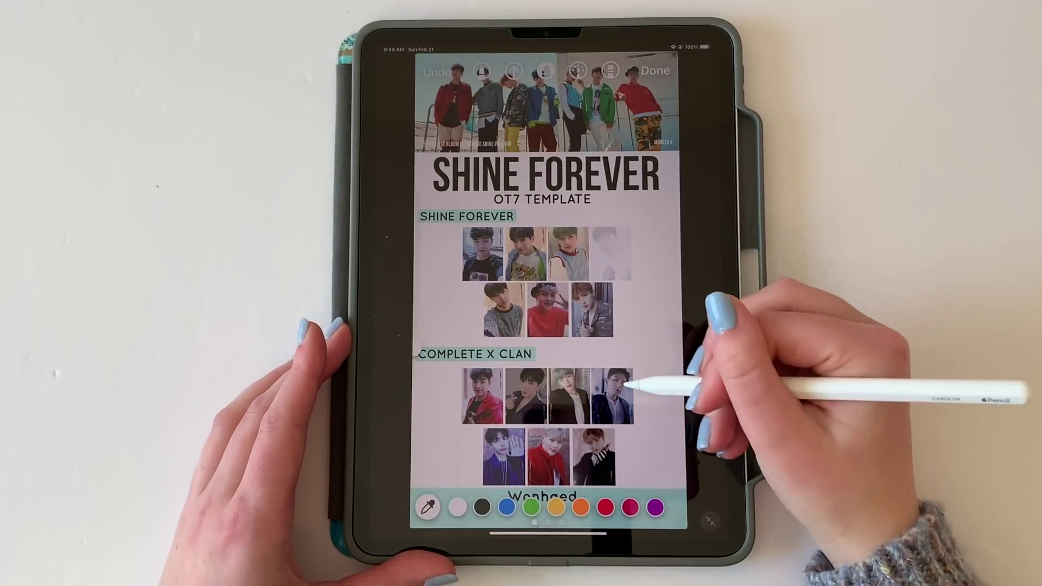
# Fade the fourth and third cards of the first "COMPLETE X CLAN" row with the white highlighter and erase stray marks around them
pyautogui.moveTo(627, 383); pyautogui.dragTo(616, 374)
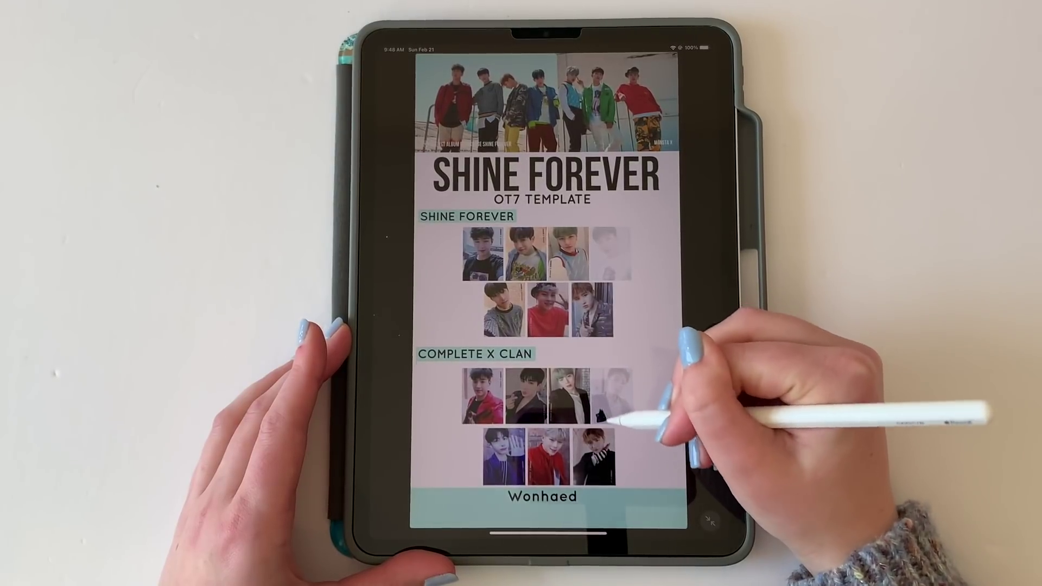
pyautogui.moveTo(598, 416)
pyautogui.mouseDown()
pyautogui.moveTo(624, 398)
pyautogui.moveTo(630, 410)
pyautogui.moveTo(600, 406)
pyautogui.mouseUp()
pyautogui.click(438, 72)
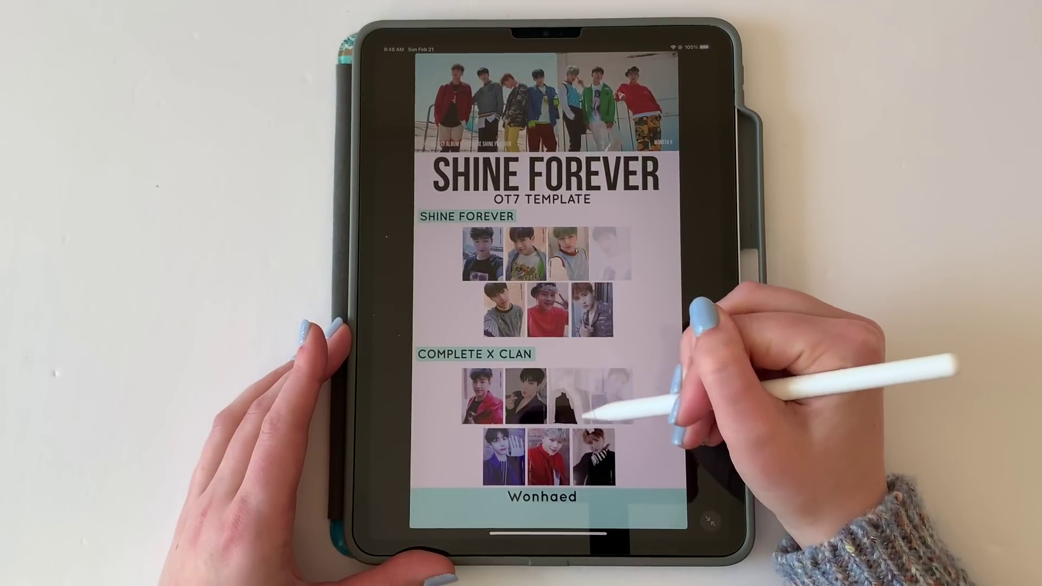
pyautogui.moveTo(584, 416)
pyautogui.mouseDown()
pyautogui.moveTo(559, 383)
pyautogui.moveTo(557, 415)
pyautogui.mouseUp()
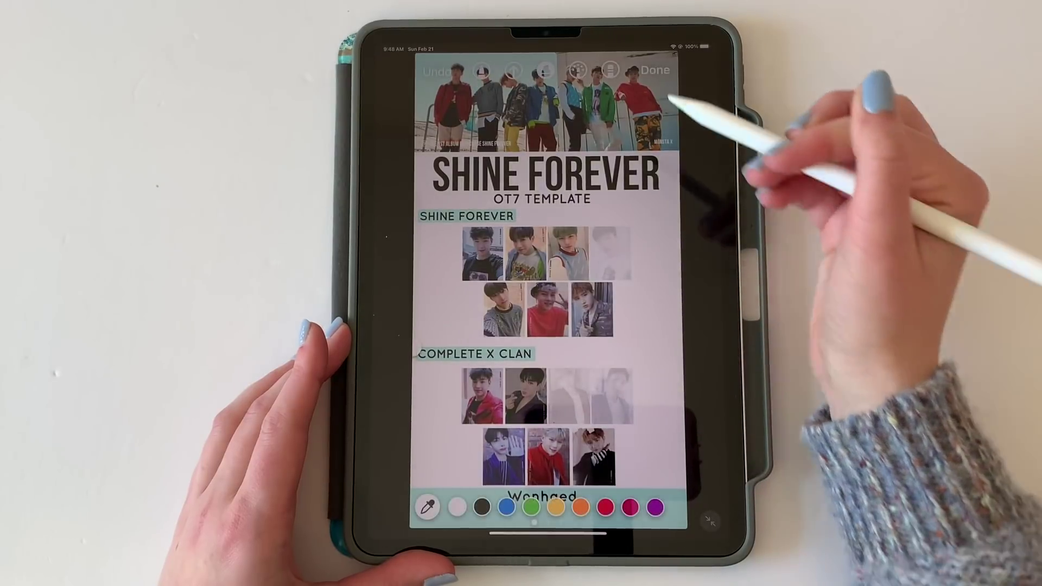
pyautogui.moveTo(606, 443); pyautogui.dragTo(576, 433)
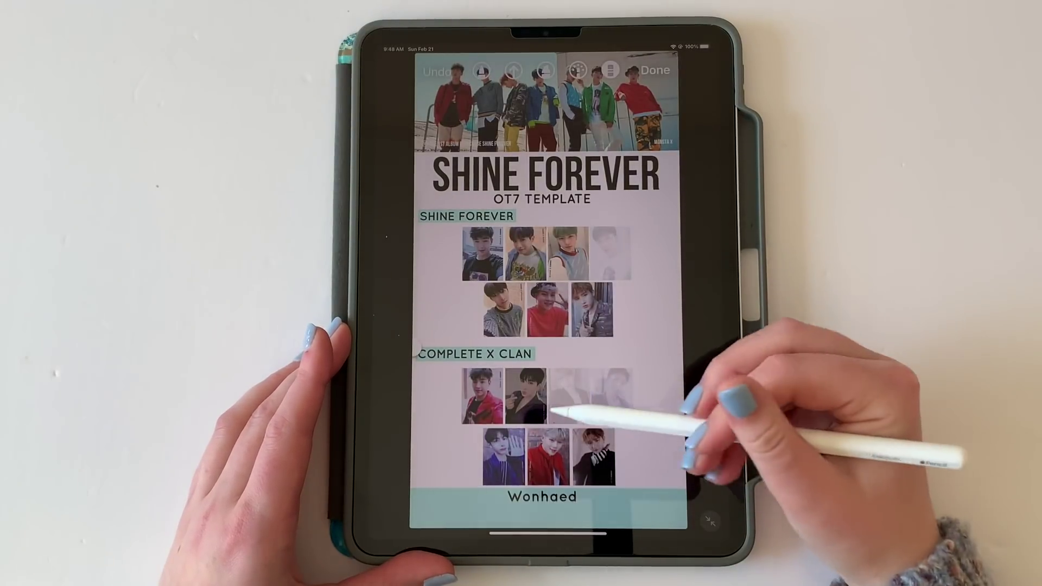
pyautogui.moveTo(593, 442)
pyautogui.mouseDown()
pyautogui.moveTo(600, 456)
pyautogui.moveTo(587, 442)
pyautogui.moveTo(592, 456)
pyautogui.moveTo(582, 458)
pyautogui.moveTo(592, 481)
pyautogui.moveTo(600, 465)
pyautogui.mouseUp()
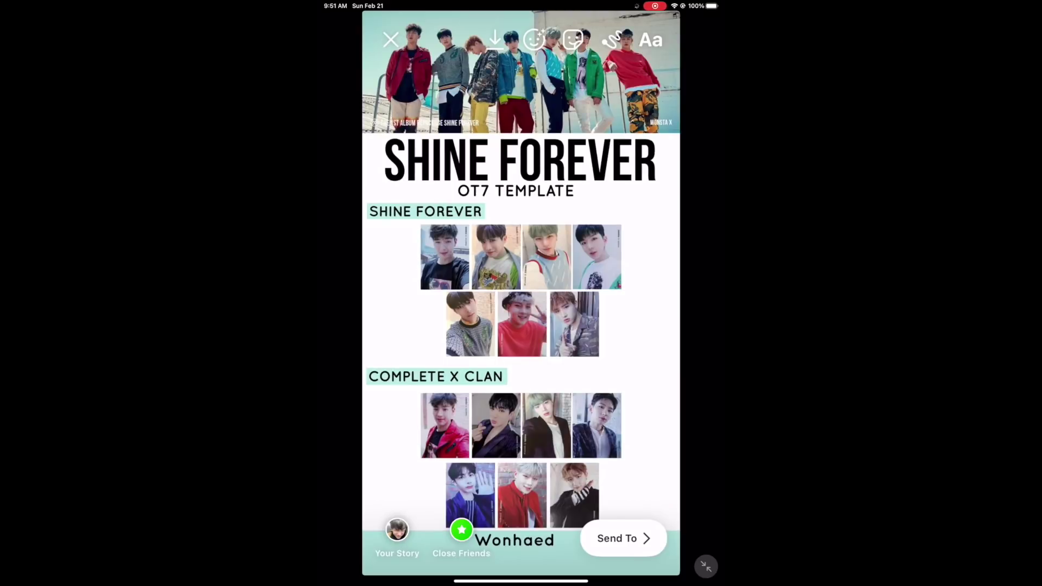
# On the clean template, fade the fourth card of the first "SHINE FOREVER" row with the highlighter in white sampled from the background
pyautogui.click(612, 40)
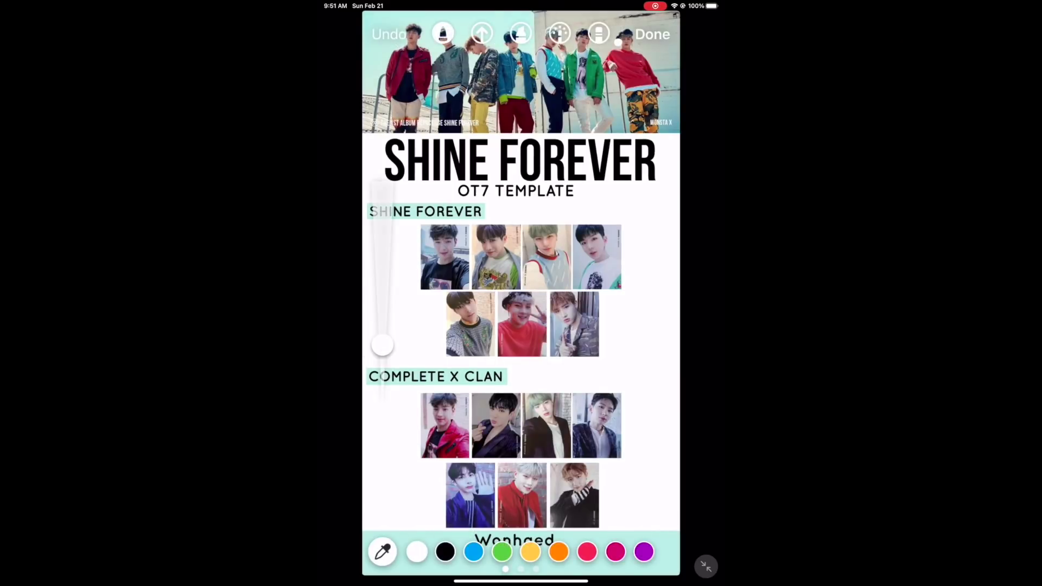
pyautogui.click(521, 33)
pyautogui.click(382, 551)
pyautogui.click(648, 338)
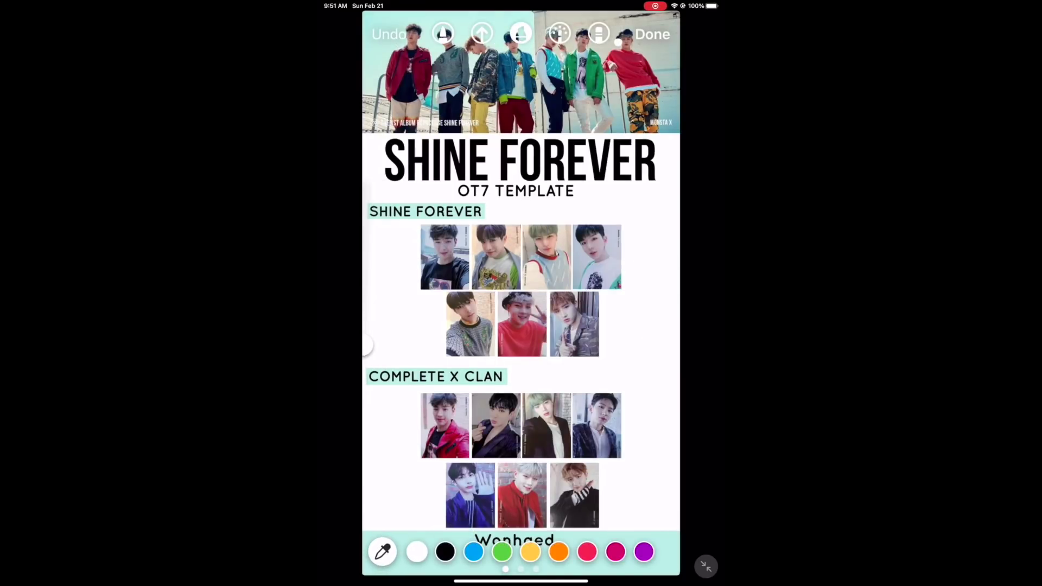
pyautogui.click(652, 34)
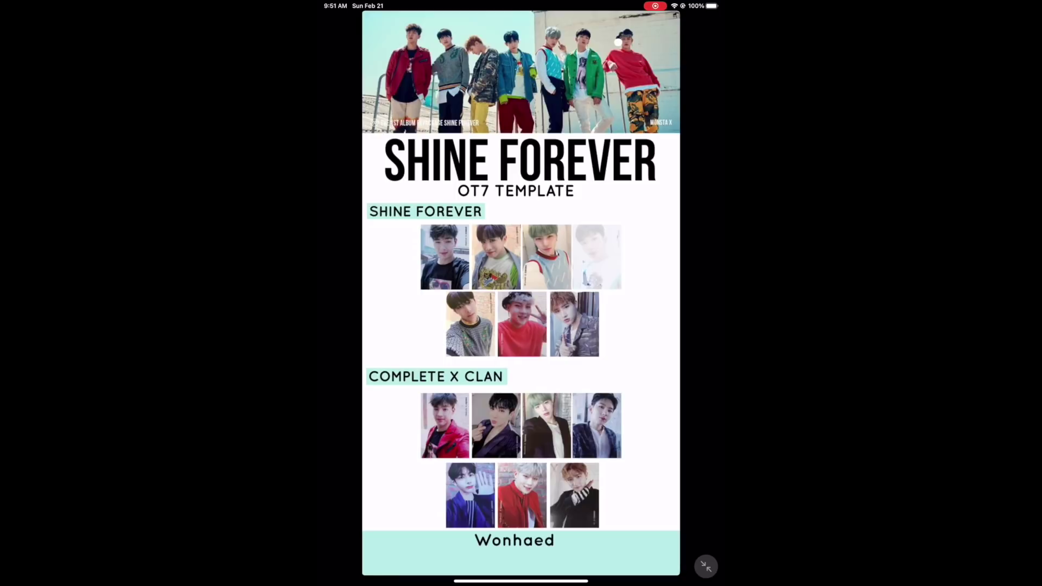
# Under "SHINE FOREVER", fade the third card of the second row and the second card of the first row with the white highlighter
pyautogui.moveTo(566, 307); pyautogui.dragTo(570, 352)
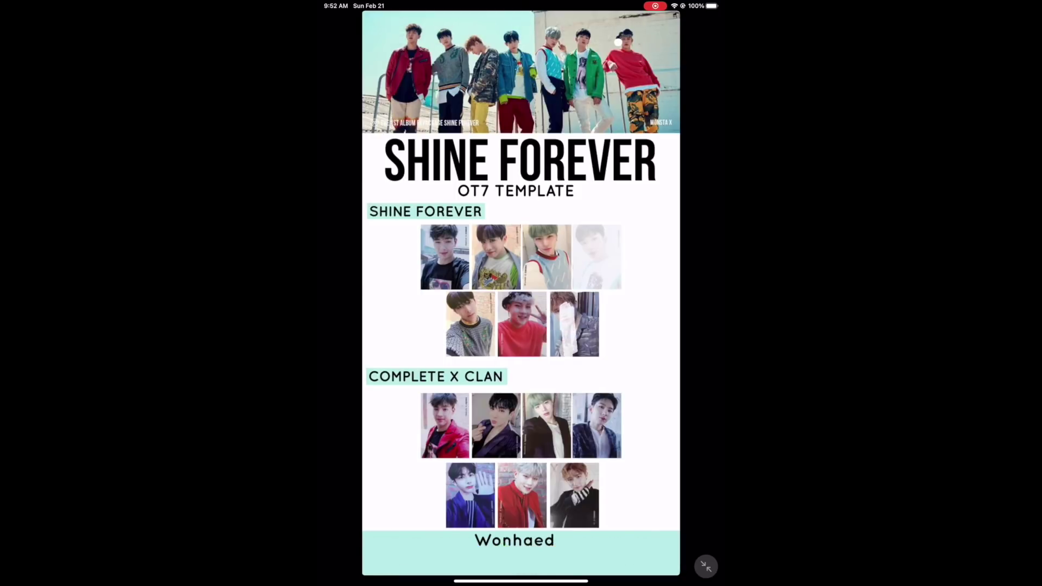
pyautogui.moveTo(573, 308)
pyautogui.mouseDown()
pyautogui.moveTo(587, 356)
pyautogui.moveTo(597, 308)
pyautogui.mouseUp()
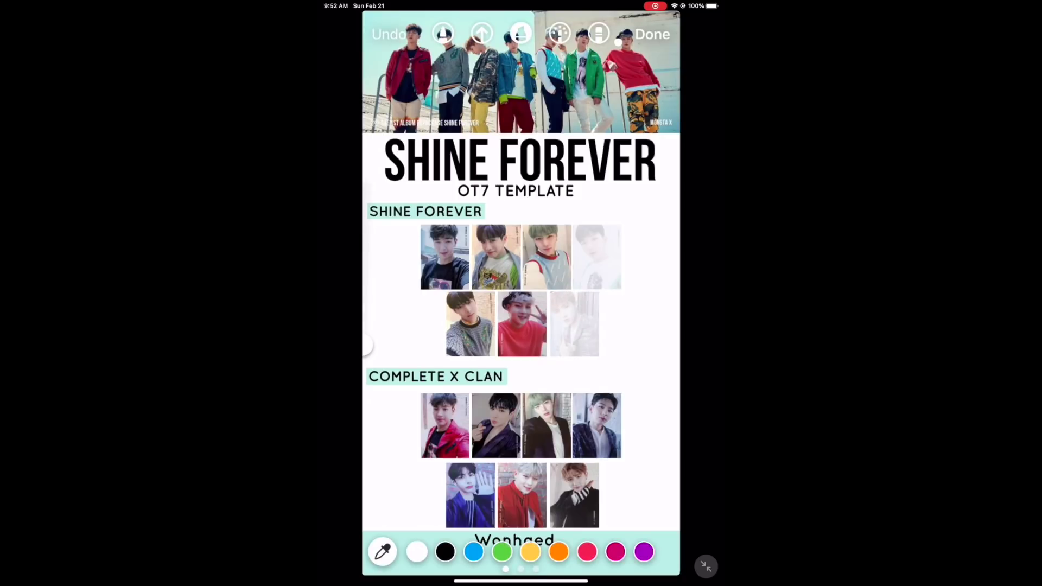
pyautogui.moveTo(491, 236); pyautogui.dragTo(490, 279)
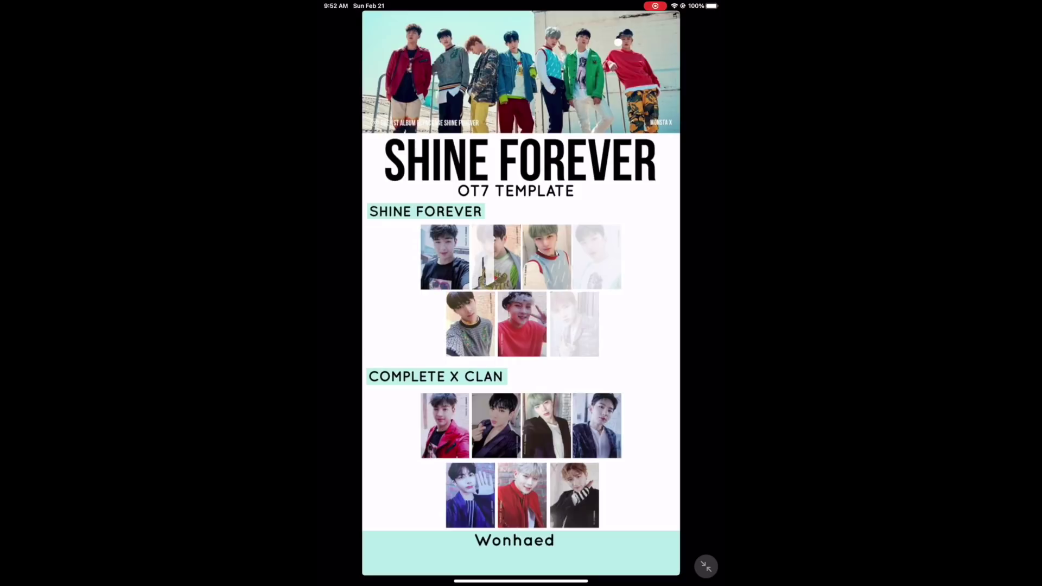
pyautogui.moveTo(505, 229); pyautogui.dragTo(510, 285)
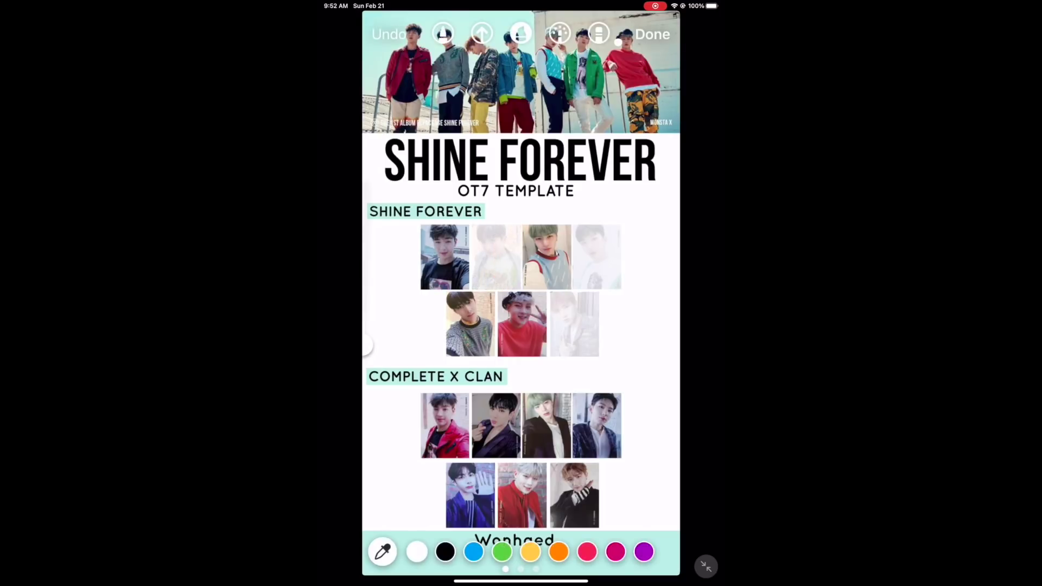
# Fade the second, third and fourth cards of the first "COMPLETE X CLAN" row with a larger white highlighter, undoing the first stroke
pyautogui.moveTo(475, 398)
pyautogui.mouseDown()
pyautogui.moveTo(474, 439)
pyautogui.moveTo(618, 453)
pyautogui.mouseUp()
pyautogui.click(389, 35)
pyautogui.moveTo(367, 349); pyautogui.dragTo(368, 238)
pyautogui.moveTo(493, 402); pyautogui.dragTo(506, 444)
pyautogui.moveTo(473, 401)
pyautogui.mouseDown()
pyautogui.moveTo(475, 452)
pyautogui.moveTo(577, 452)
pyautogui.moveTo(608, 396)
pyautogui.moveTo(505, 398)
pyautogui.moveTo(600, 428)
pyautogui.moveTo(507, 438)
pyautogui.mouseUp()
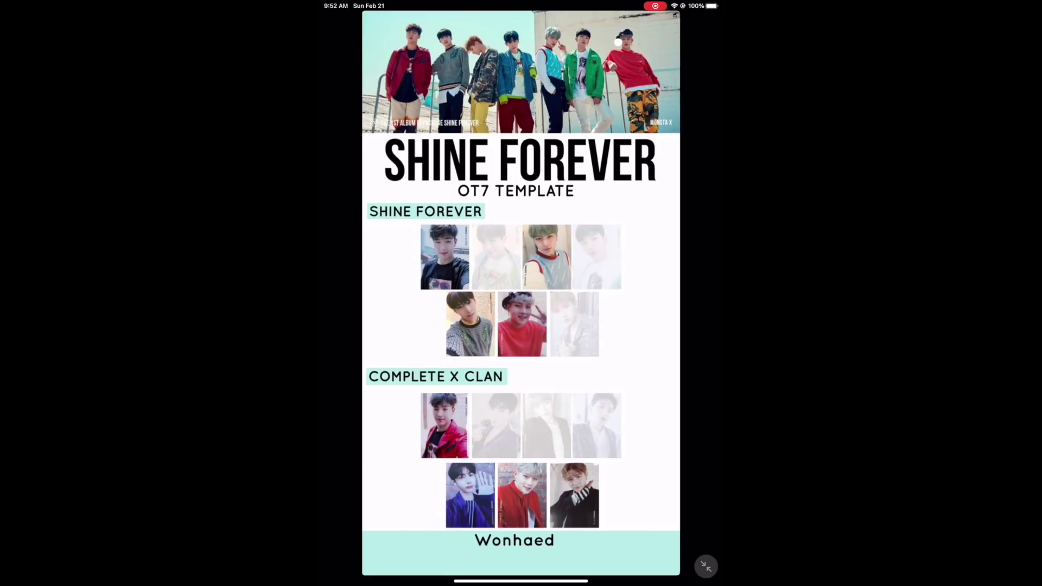
# Fade the third card of the second "COMPLETE X CLAN" row and trim the overspill along its edge with a smaller eraser
pyautogui.moveTo(367, 241)
pyautogui.mouseDown()
pyautogui.moveTo(382, 282)
pyautogui.moveTo(380, 348)
pyautogui.mouseUp()
pyautogui.moveTo(559, 491)
pyautogui.mouseDown()
pyautogui.moveTo(586, 483)
pyautogui.moveTo(559, 510)
pyautogui.moveTo(594, 481)
pyautogui.moveTo(554, 468)
pyautogui.moveTo(583, 513)
pyautogui.mouseUp()
pyautogui.click(599, 34)
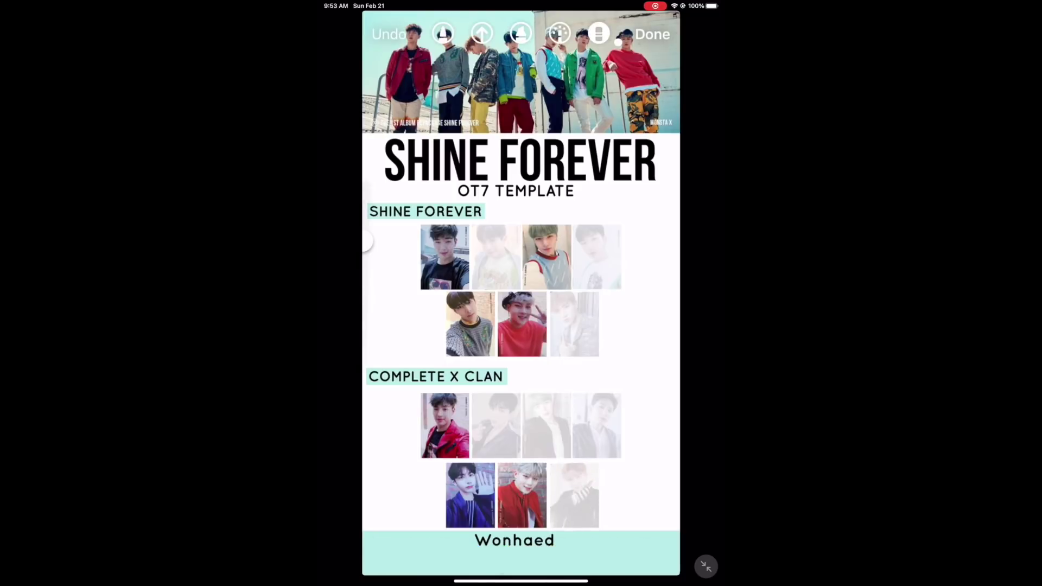
pyautogui.moveTo(367, 240); pyautogui.dragTo(367, 332)
pyautogui.moveTo(551, 470); pyautogui.dragTo(551, 523)
pyautogui.moveTo(367, 331); pyautogui.dragTo(367, 372)
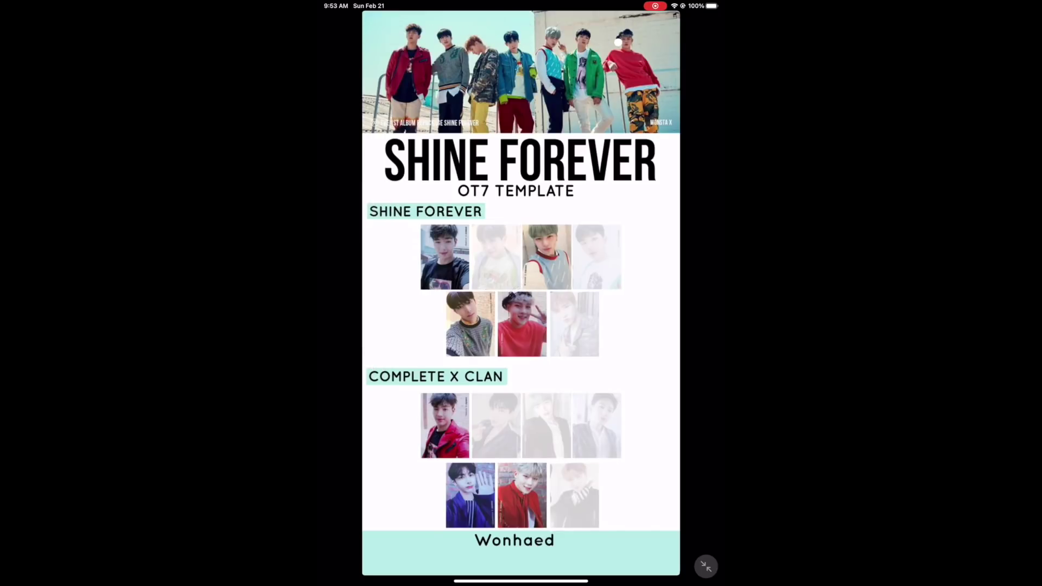